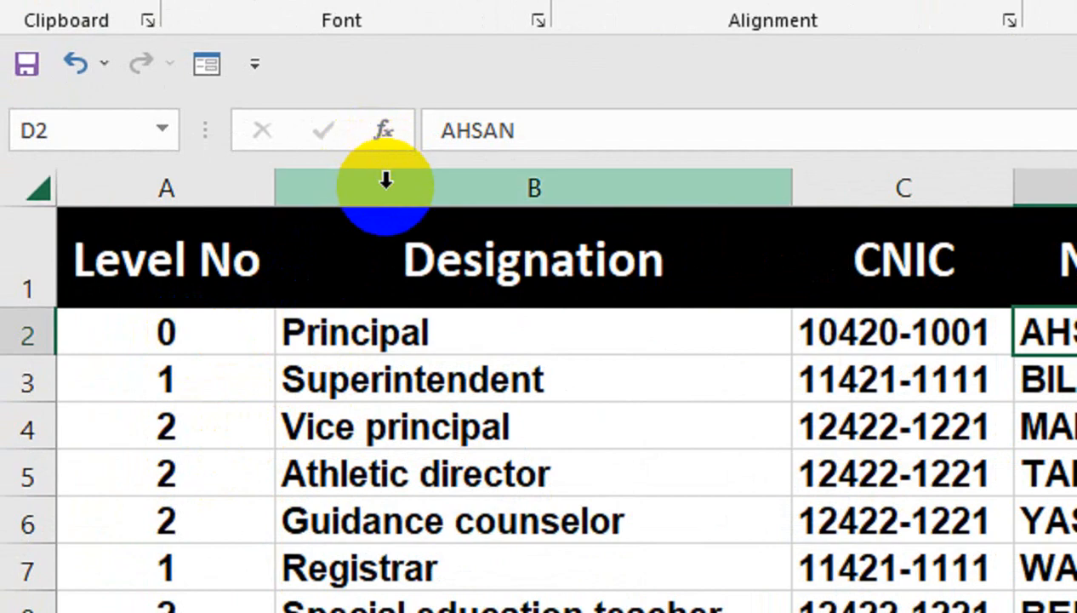
# Step: Insert an empty column between the Designation and CNIC columns
pyautogui.rightClick(848, 191)
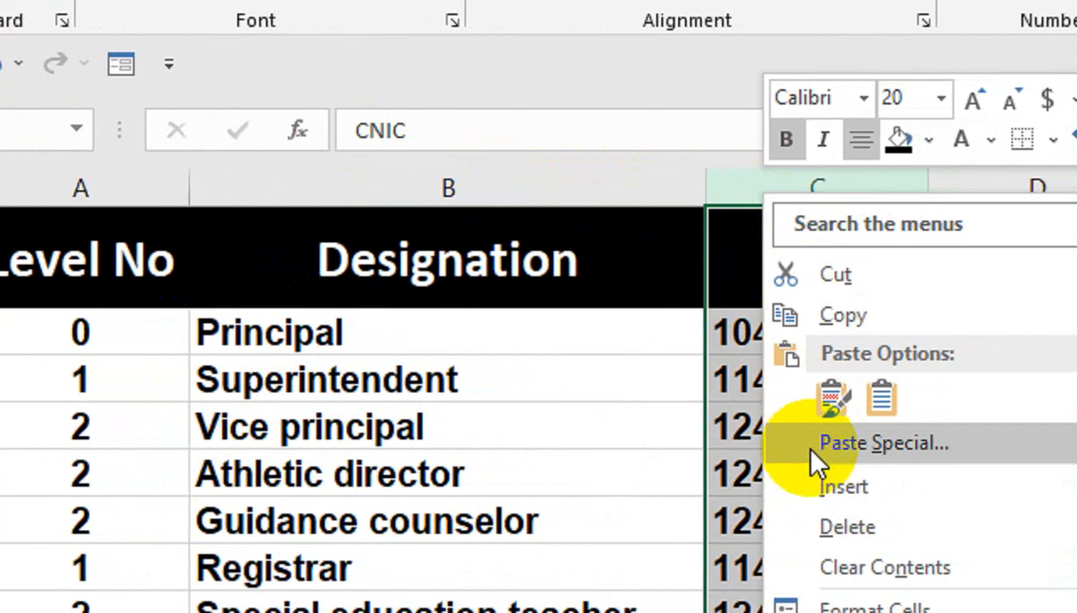
pyautogui.click(897, 491)
# Step: Copy the Principal designation from B2 into C2
pyautogui.click(249, 295)
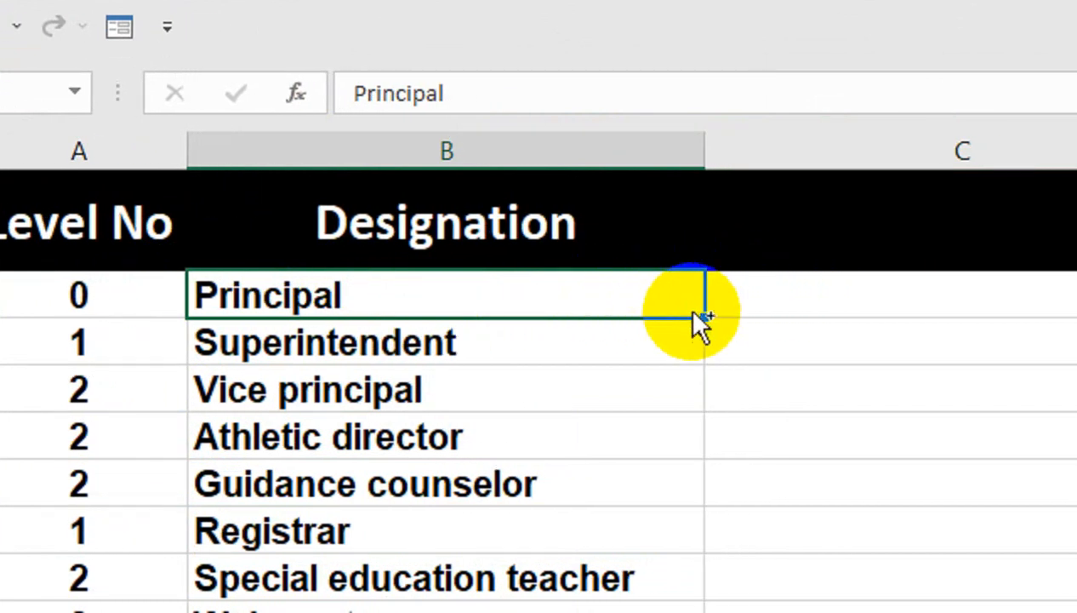
pyautogui.hotkey('ctrl', 'c')
pyautogui.click(766, 302)
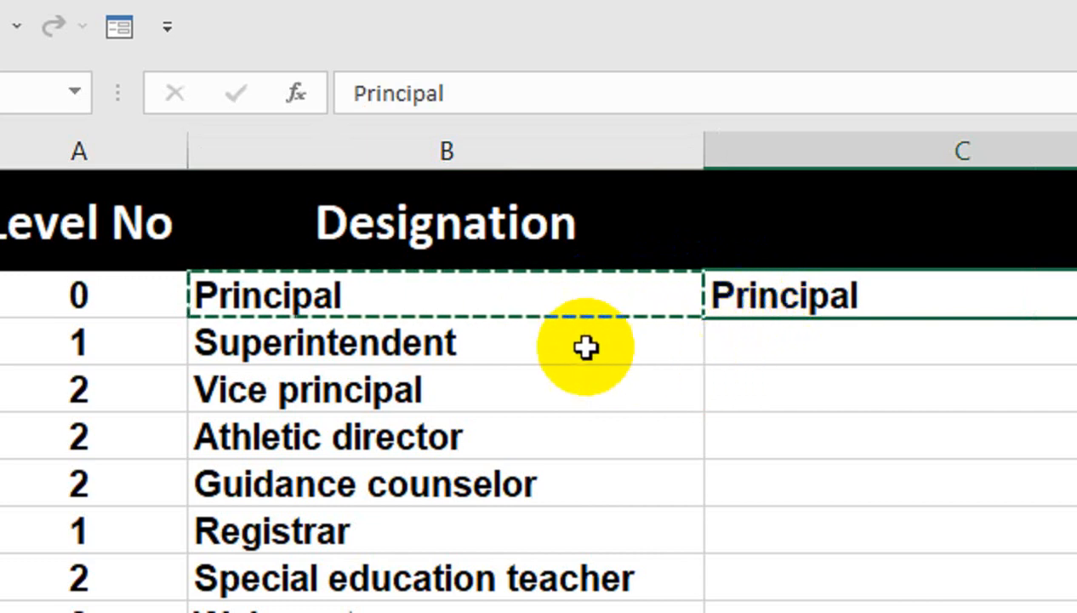
# Step: Copy the text Superintendent from B3 into C3, indented by one leading space
pyautogui.click(553, 338)
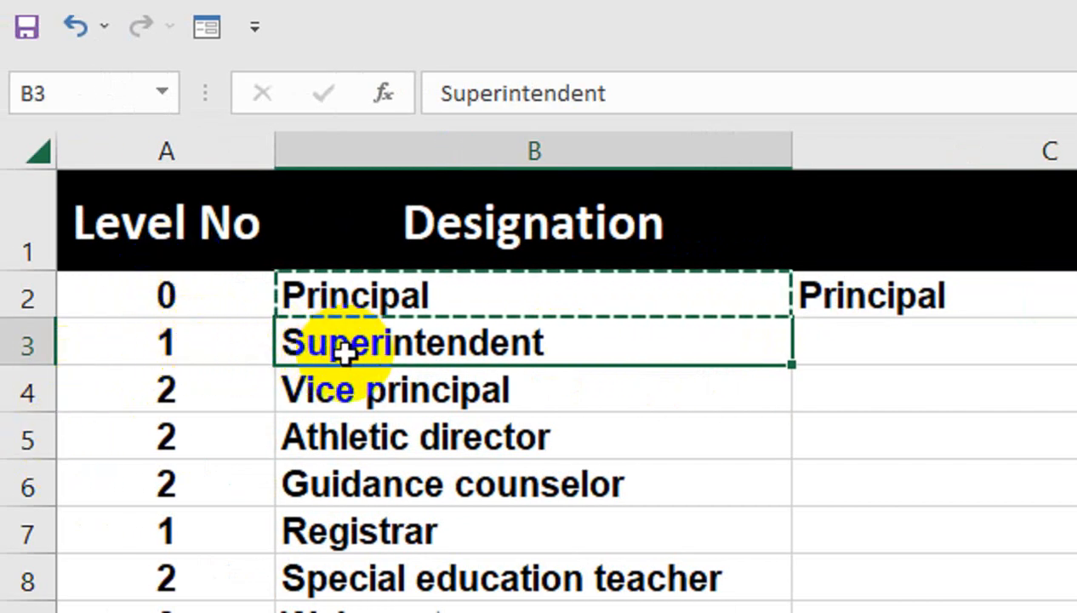
pyautogui.doubleClick(715, 351)
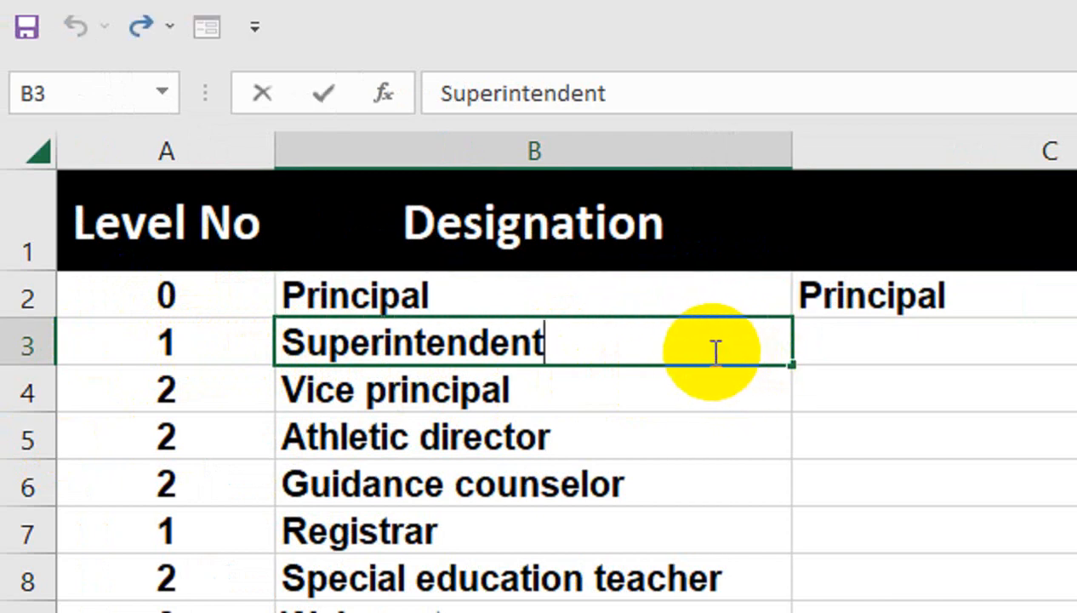
pyautogui.moveTo(715, 351); pyautogui.dragTo(139, 277)
pyautogui.doubleClick(849, 349)
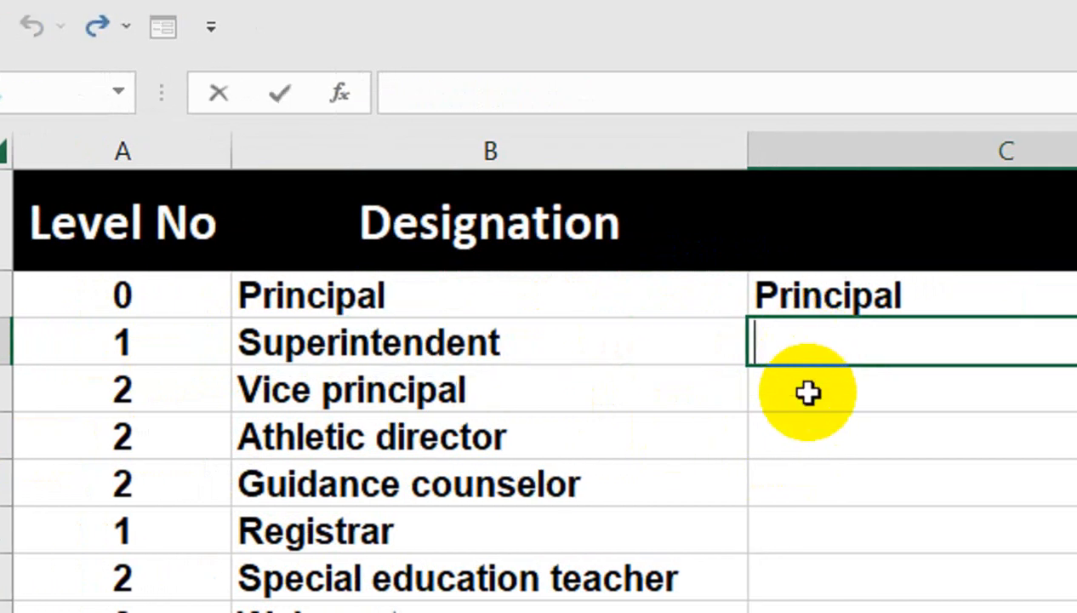
pyautogui.hotkey('ctrl', 'v')
pyautogui.click(832, 467)
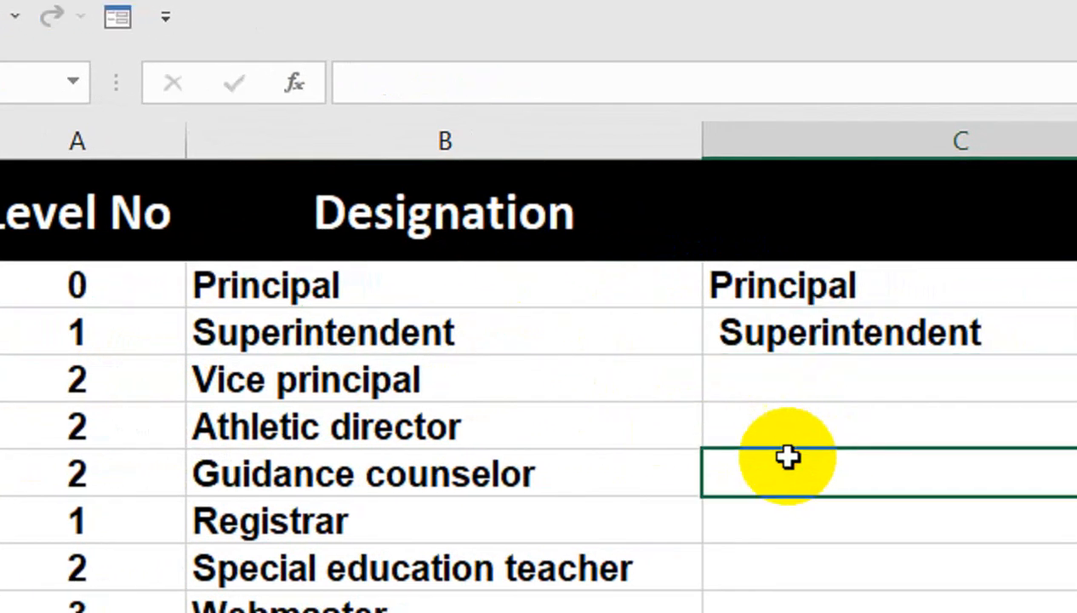
# Step: Copy the text Vice principal from B4 into C4, indented by three leading spaces
pyautogui.click(292, 383)
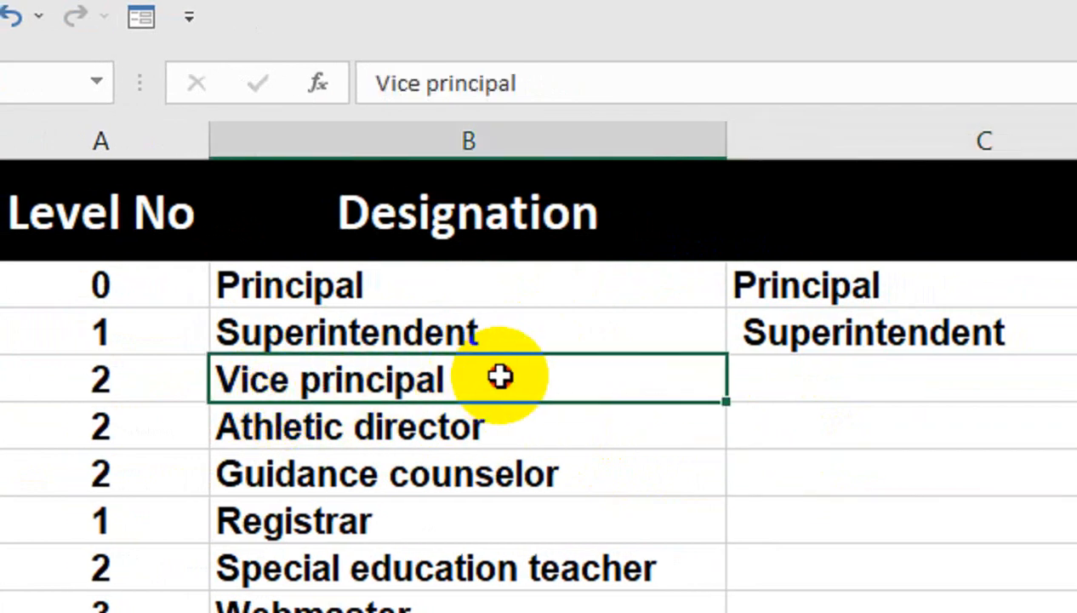
pyautogui.press('Left')
pyautogui.doubleClick(562, 377)
pyautogui.moveTo(570, 377); pyautogui.dragTo(257, 373)
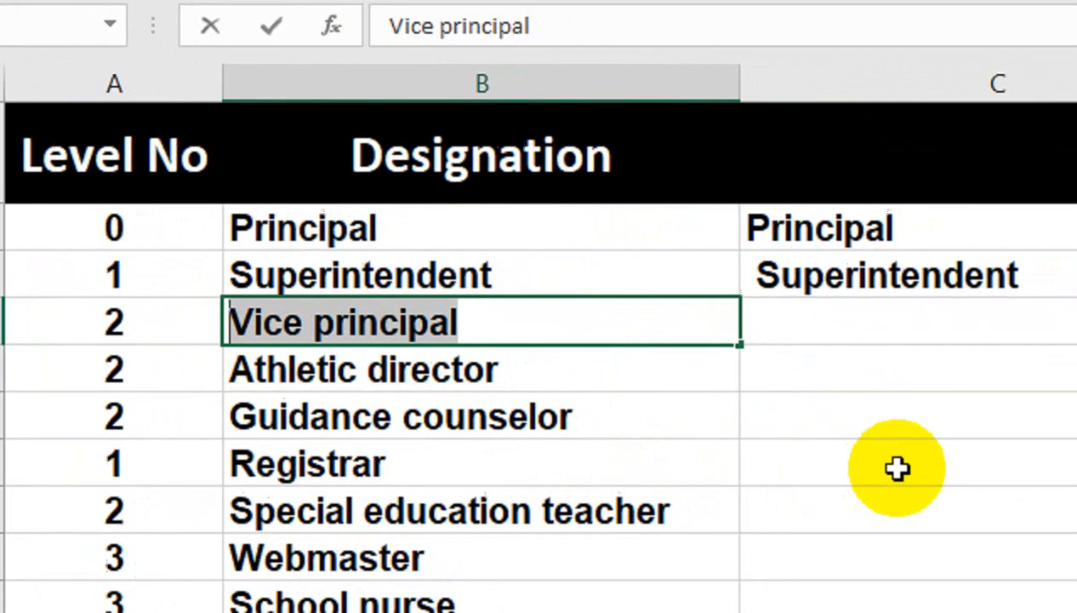
pyautogui.click(898, 468)
pyautogui.doubleClick(900, 337)
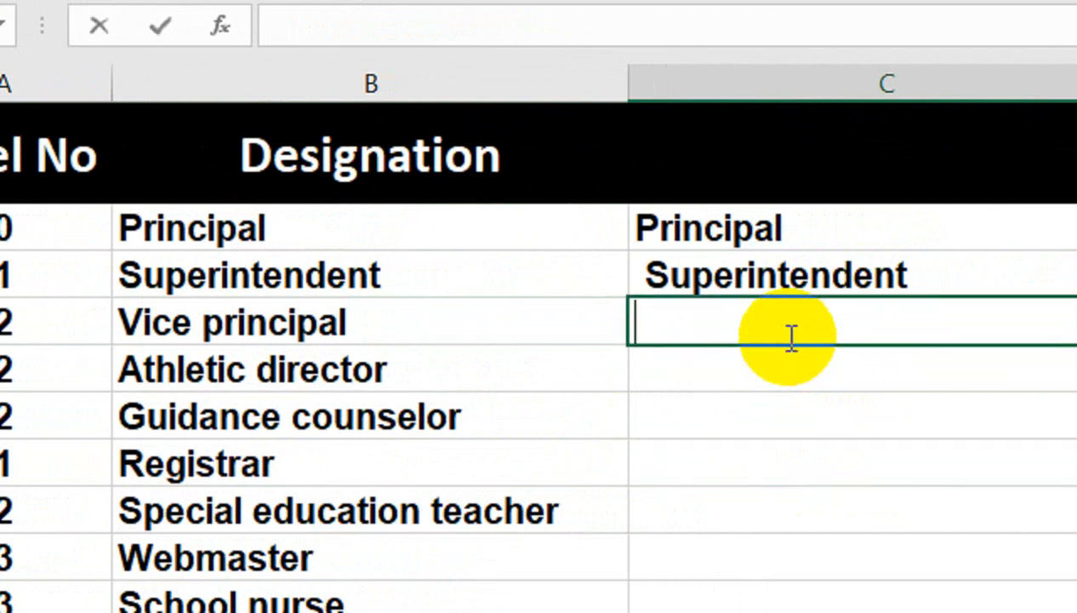
pyautogui.hotkey('ctrl', 'v')
pyautogui.click(765, 410)
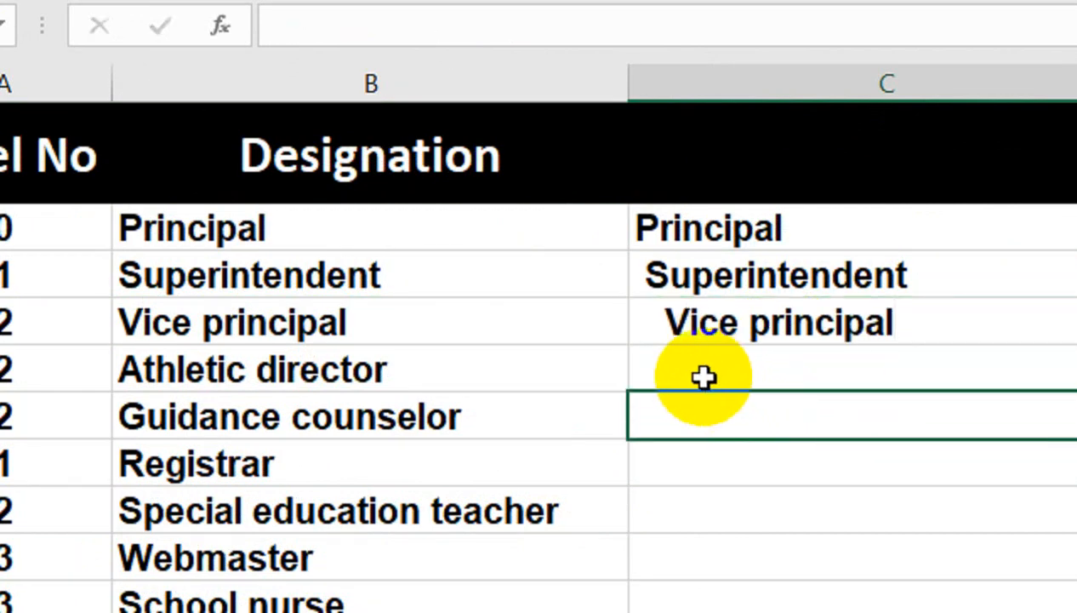
# Step: Copy the text Athletic director from B5 into C5, indented by five leading spaces
pyautogui.click(366, 369)
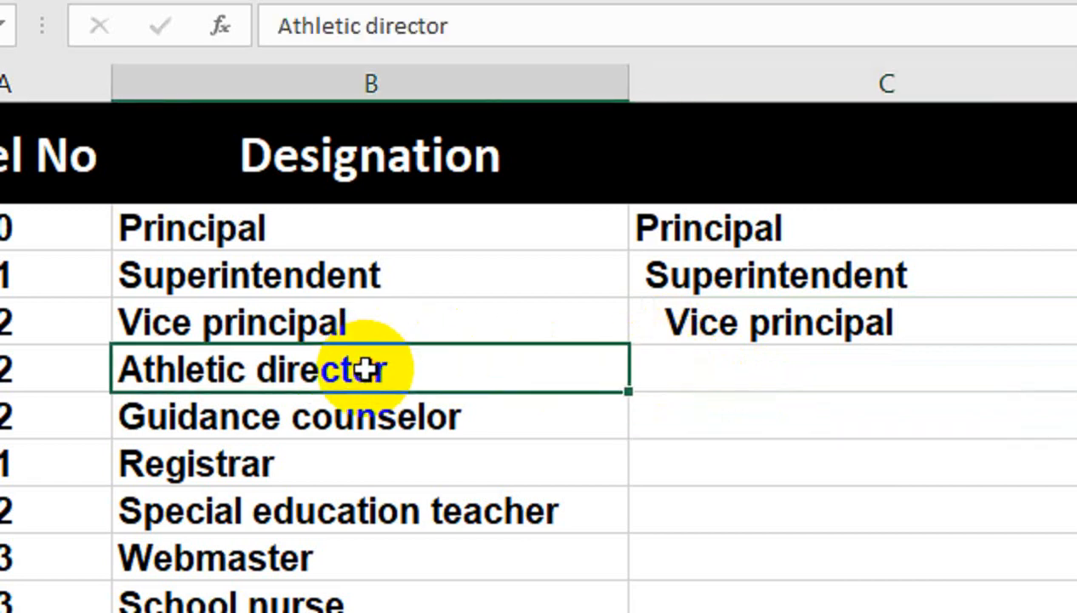
pyautogui.hotkey('ctrl', 'c')
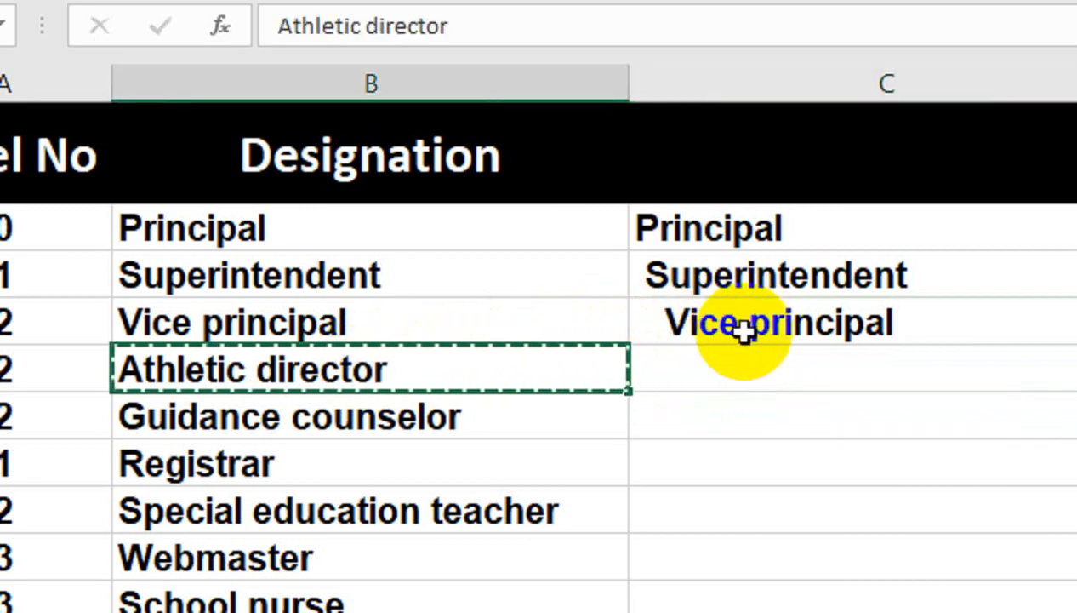
pyautogui.moveTo(745, 332); pyautogui.dragTo(745, 344)
pyautogui.doubleClick(706, 368)
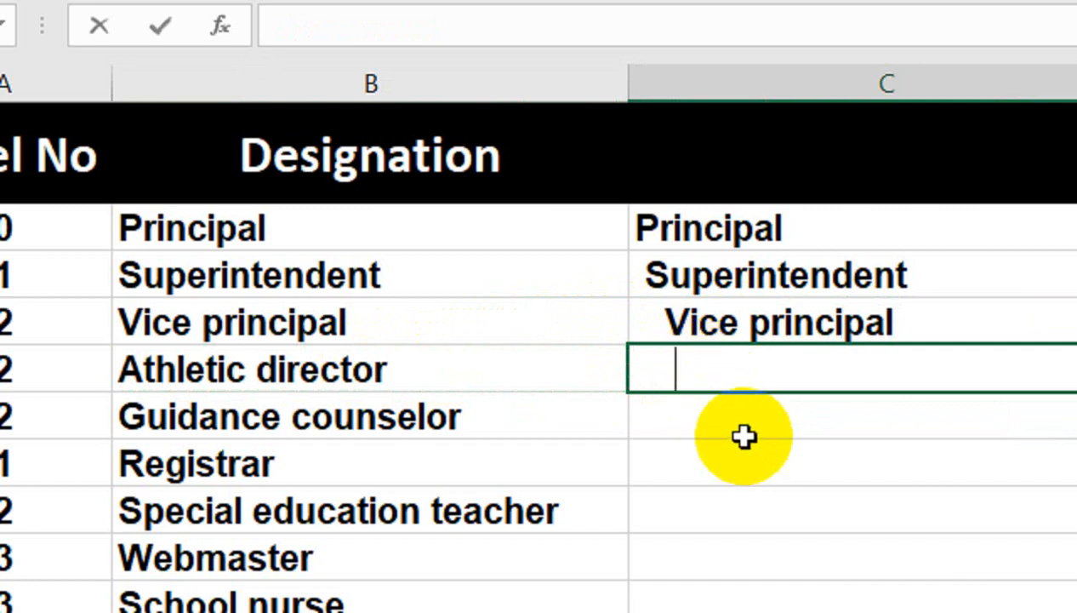
pyautogui.doubleClick(382, 371)
pyautogui.moveTo(474, 368); pyautogui.dragTo(76, 325)
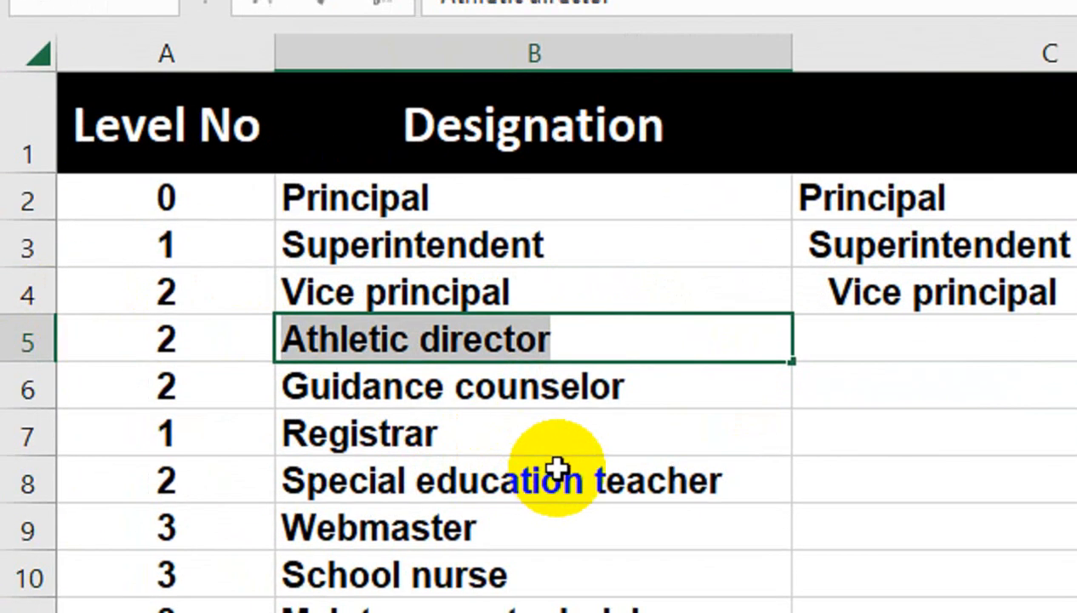
pyautogui.click(562, 501)
pyautogui.doubleClick(885, 379)
pyautogui.hotkey('ctrl', 'v')
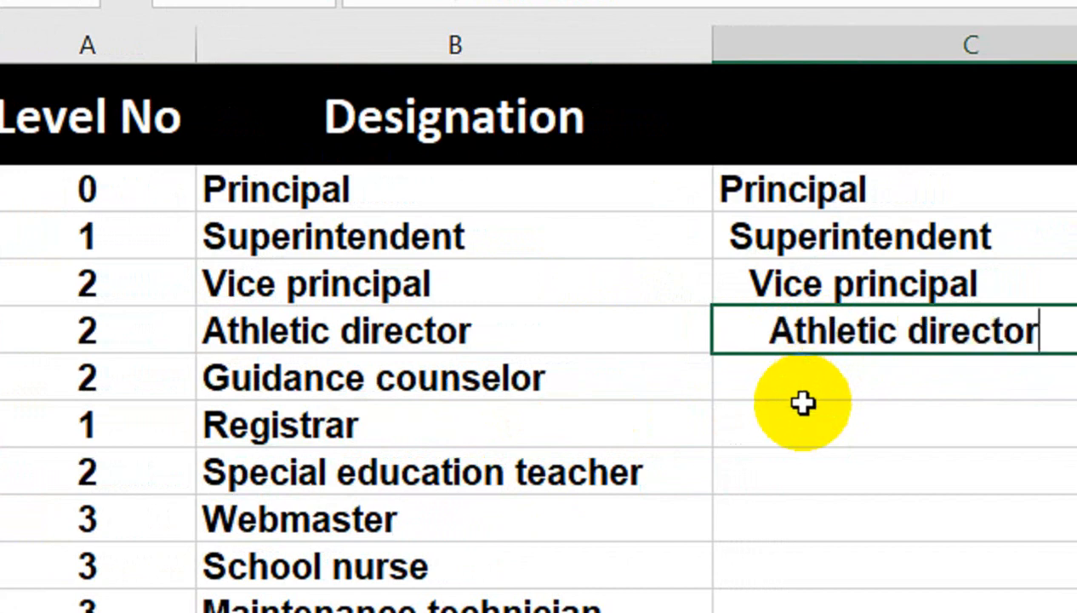
pyautogui.click(798, 428)
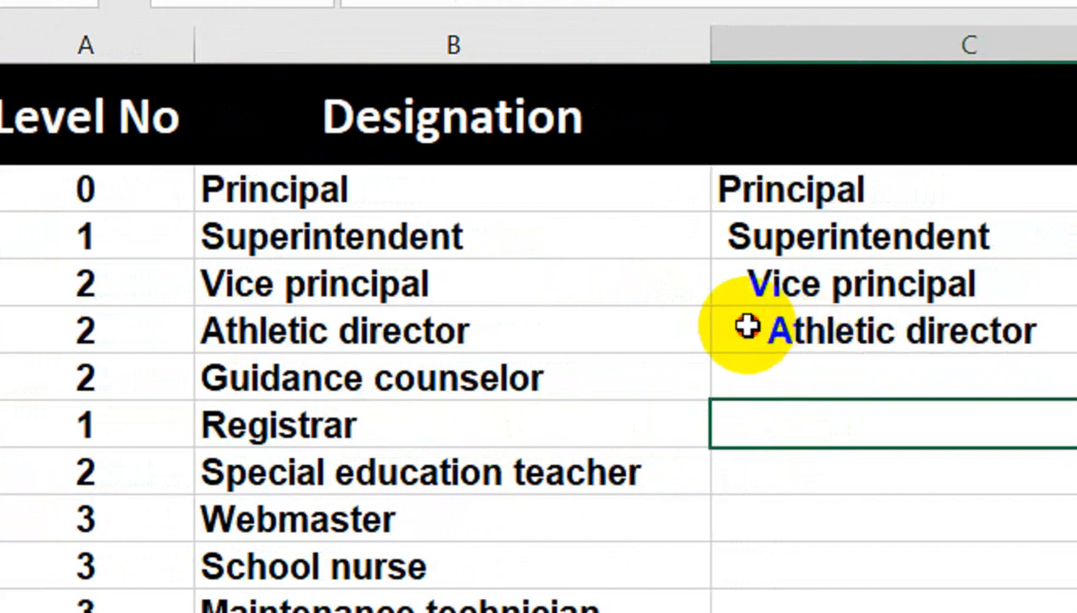
# Step: Clear the manually indented designations from cells C2 to C5
pyautogui.click(748, 326)
pyautogui.click(757, 276)
pyautogui.press('Delete')
pyautogui.click(760, 240)
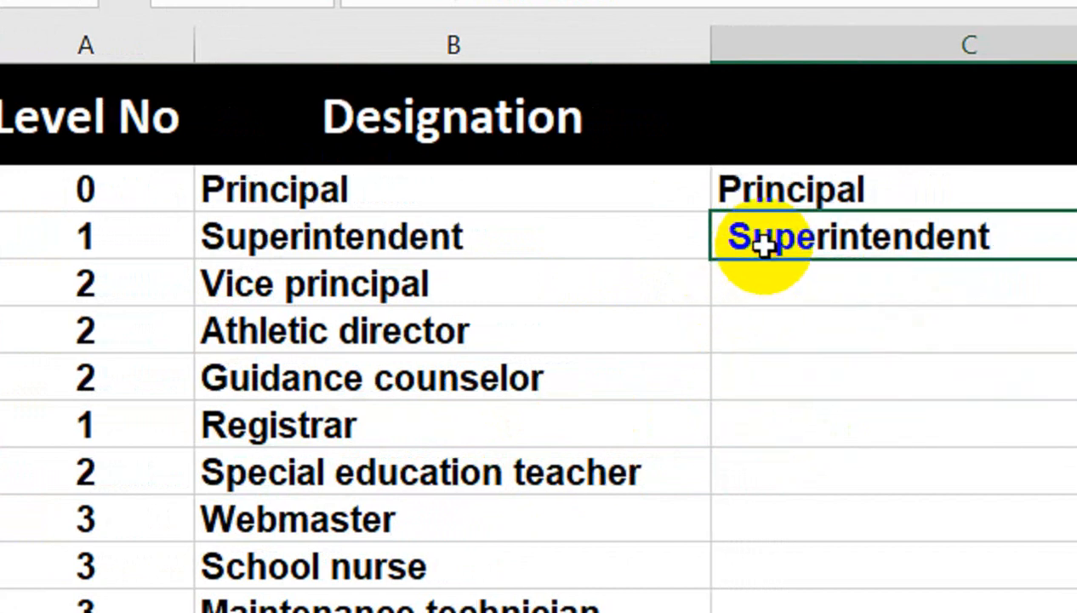
pyautogui.press('Delete')
pyautogui.click(765, 180)
pyautogui.press('Delete')
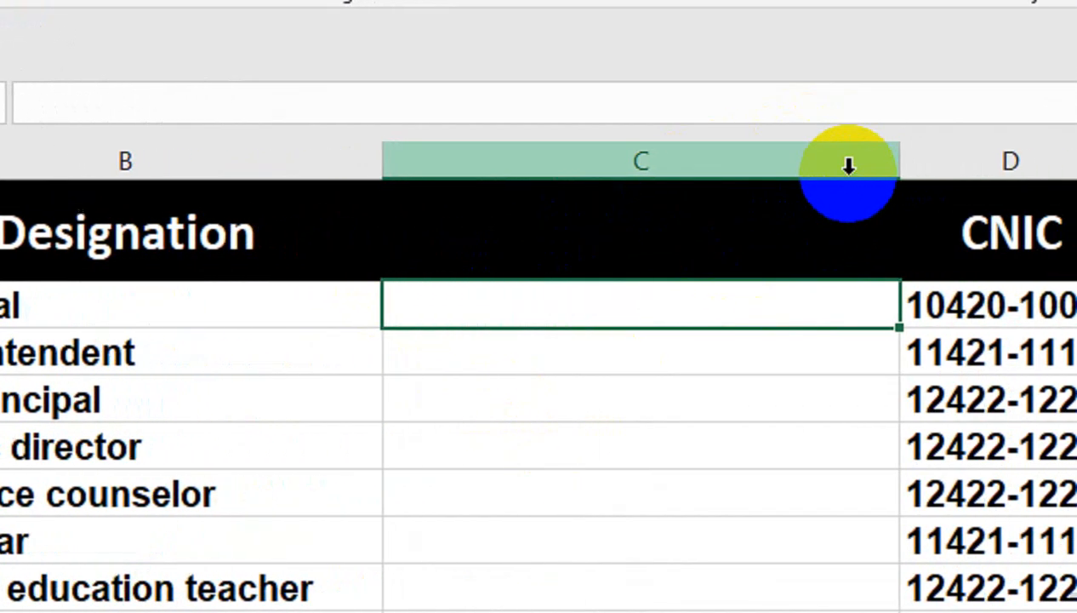
# Step: Narrow column C slightly and enter the formula =REPT(" ",3*A2)&B2 in C2
pyautogui.moveTo(807, 154); pyautogui.dragTo(739, 158)
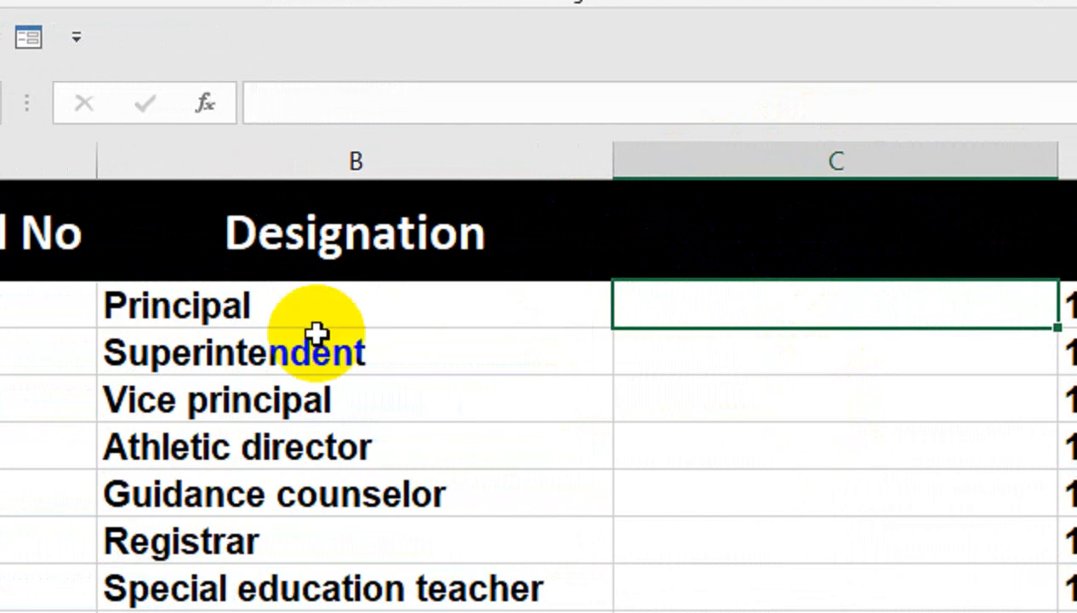
pyautogui.write('REPT(" ",3*')
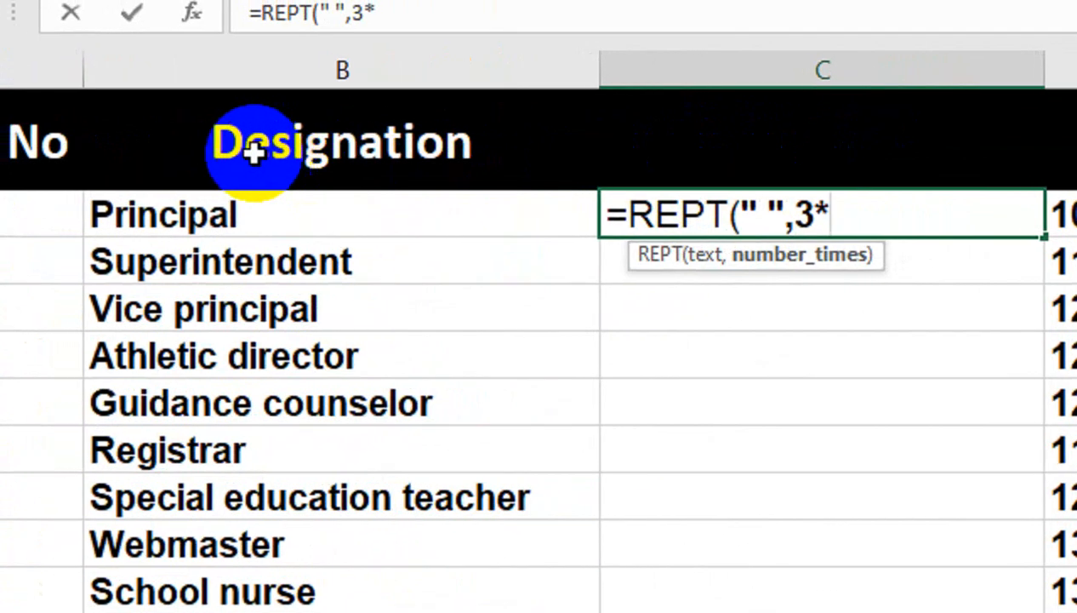
pyautogui.click(25, 197)
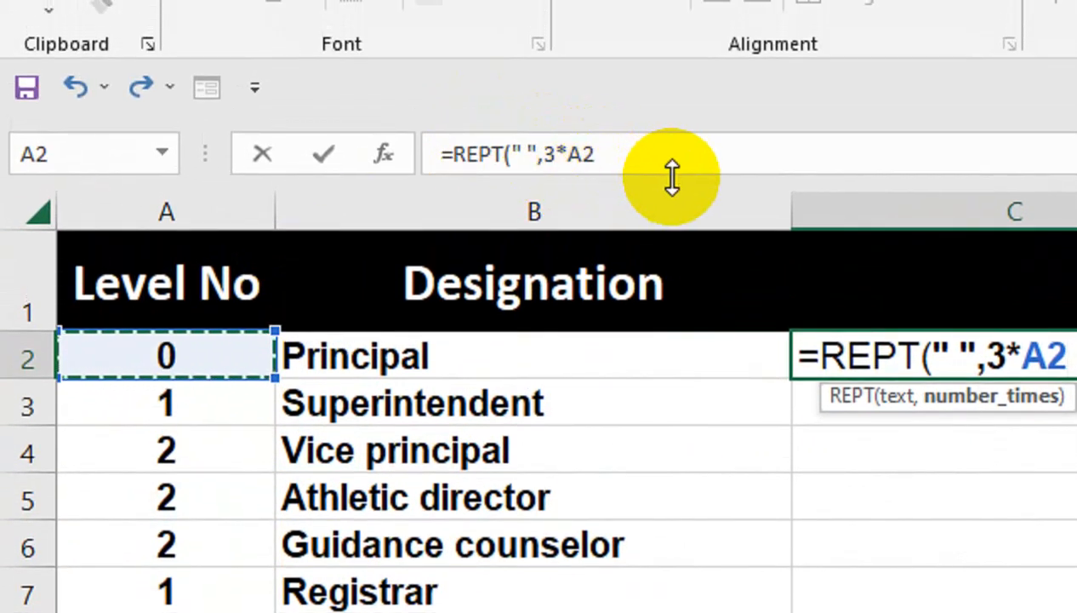
pyautogui.write(')&')
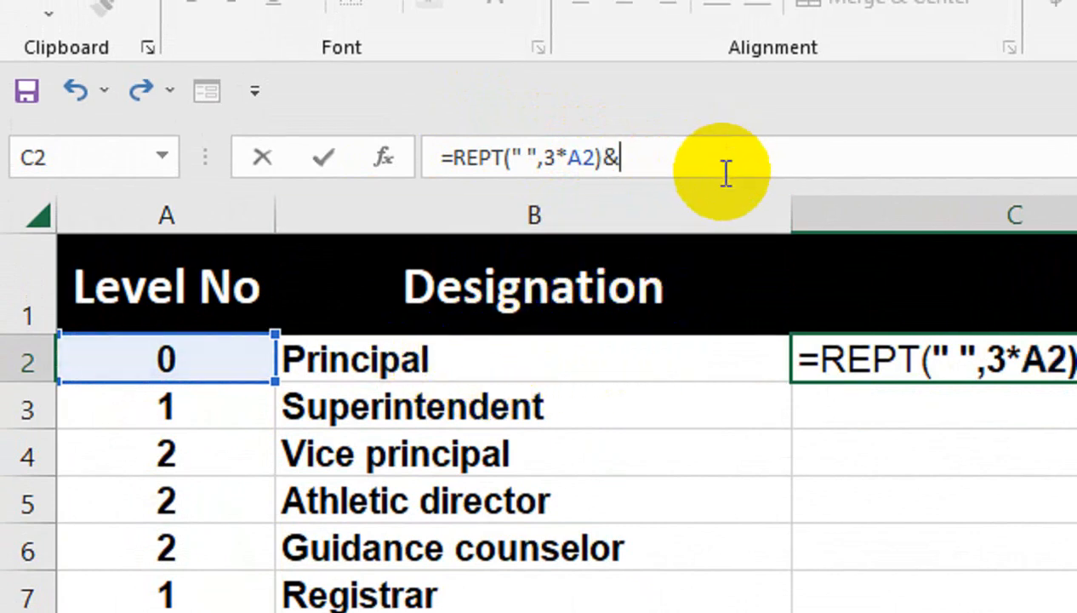
pyautogui.click(558, 357)
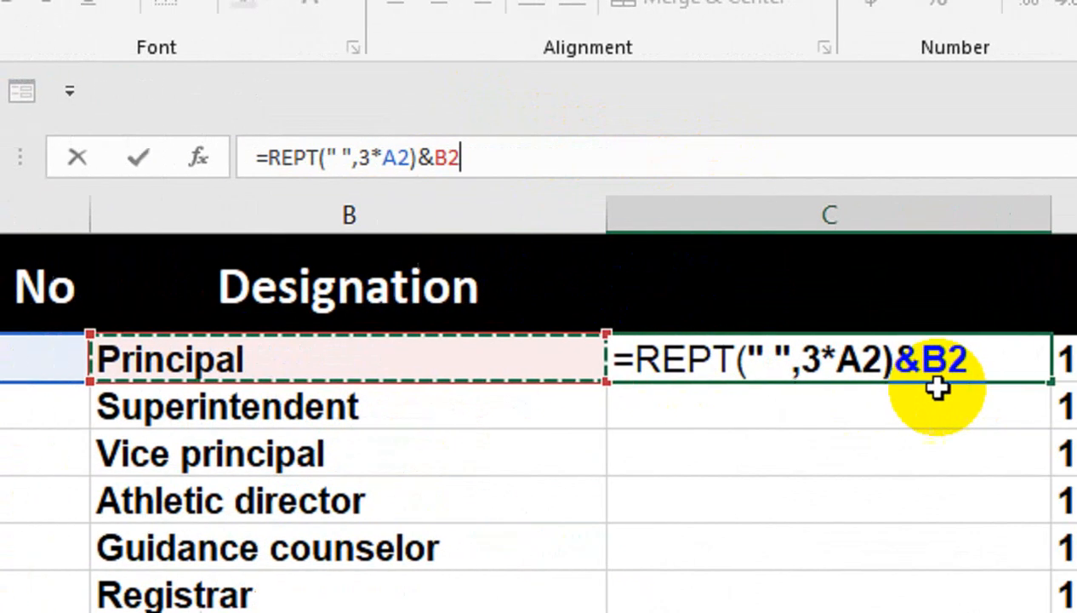
pyautogui.press('Return')
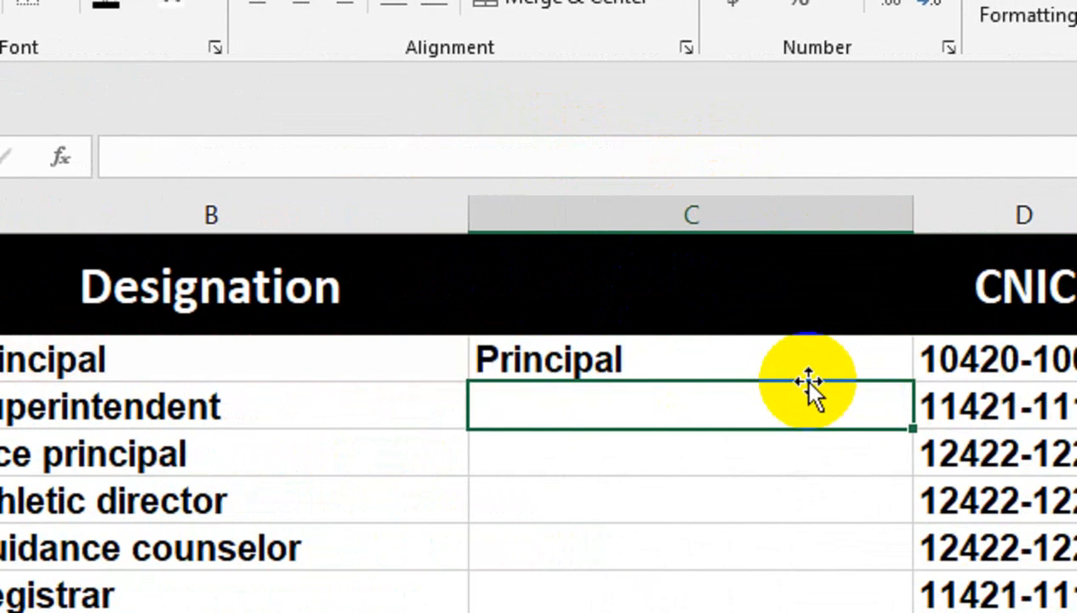
# Step: Fill the indent formula from C2 down column C for all listed designations
pyautogui.click(612, 357)
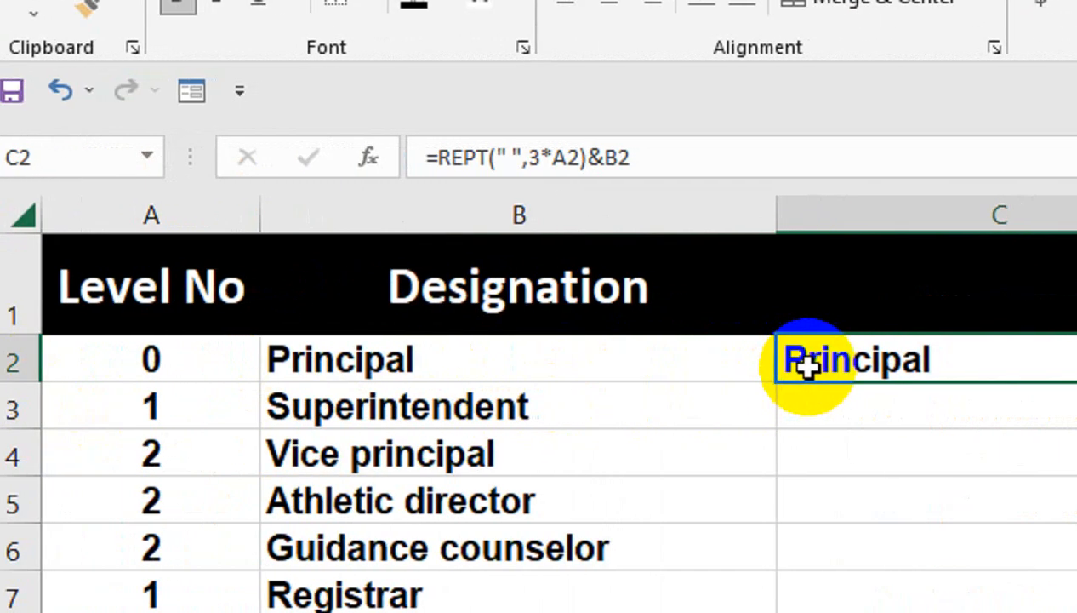
pyautogui.moveTo(810, 382)
pyautogui.mouseDown()
pyautogui.moveTo(794, 423)
pyautogui.moveTo(809, 430)
pyautogui.moveTo(797, 471)
pyautogui.moveTo(798, 461)
pyautogui.moveTo(808, 491)
pyautogui.moveTo(800, 460)
pyautogui.mouseUp()
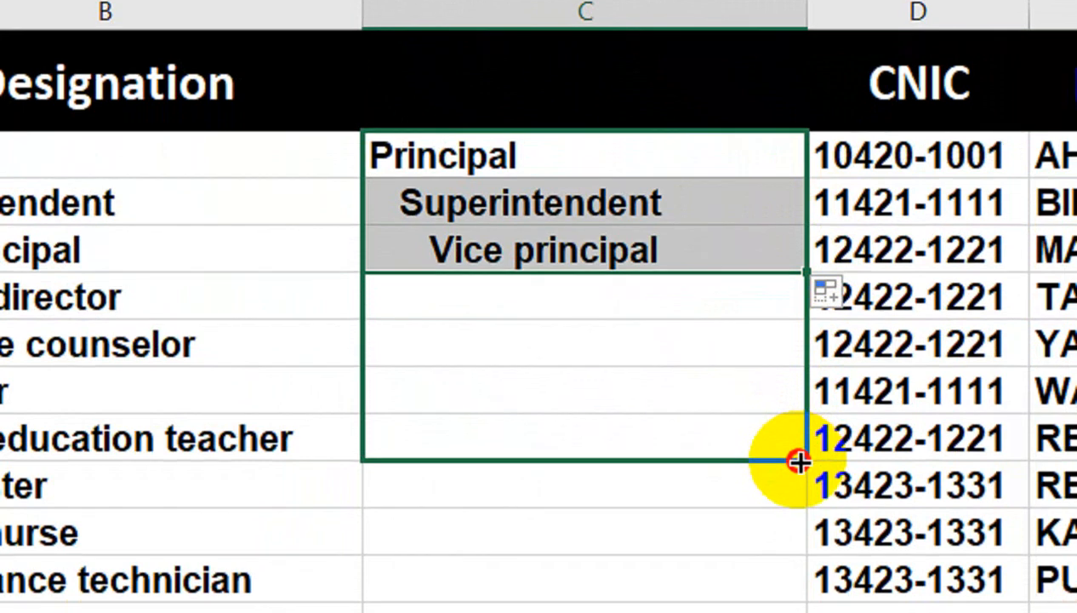
pyautogui.moveTo(800, 461); pyautogui.dragTo(800, 461)
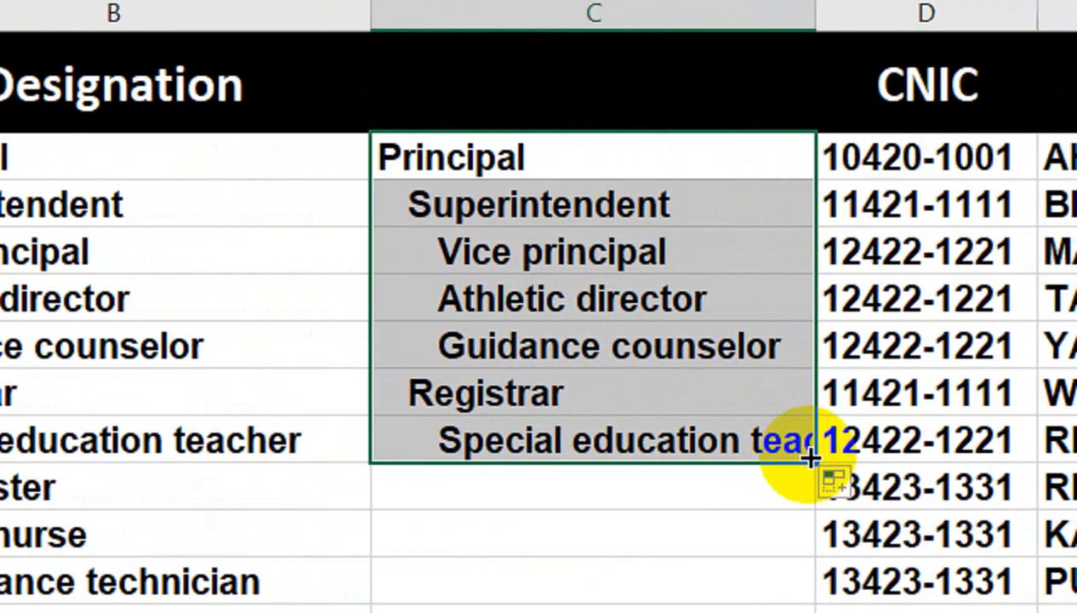
pyautogui.doubleClick(815, 461)
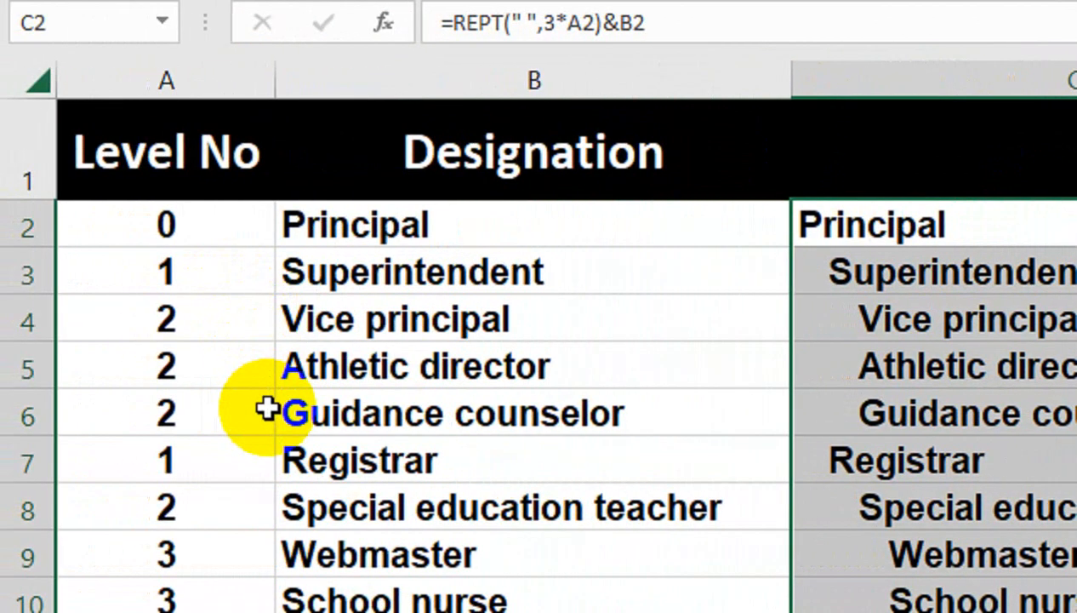
# Step: Try Level No 4 for Athletic director in A5, check the formula in C2, and undo the level change
pyautogui.click(251, 358)
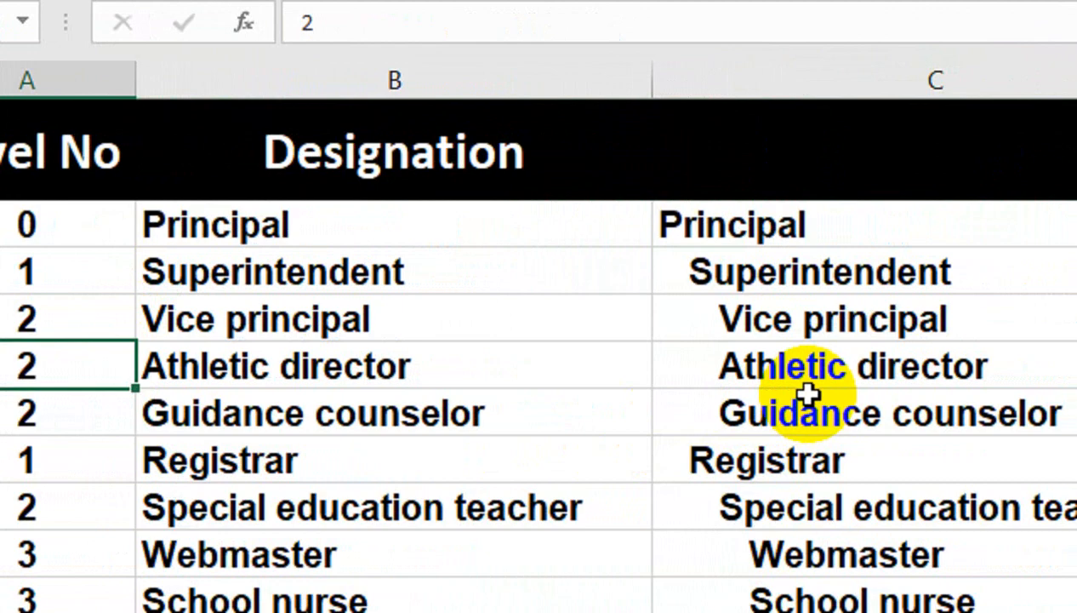
pyautogui.press('Return')
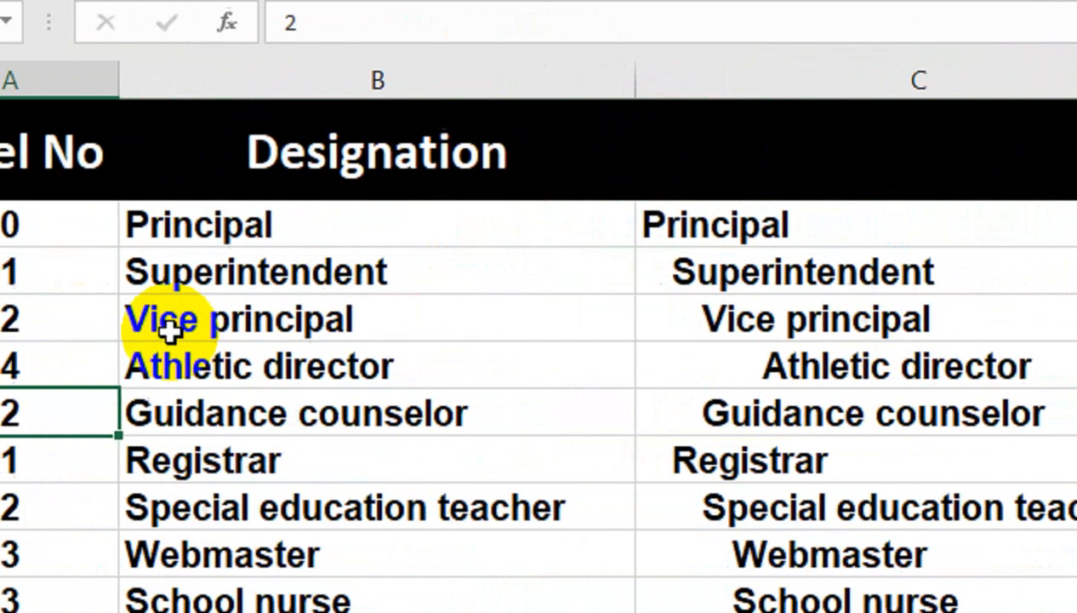
pyautogui.click(202, 367)
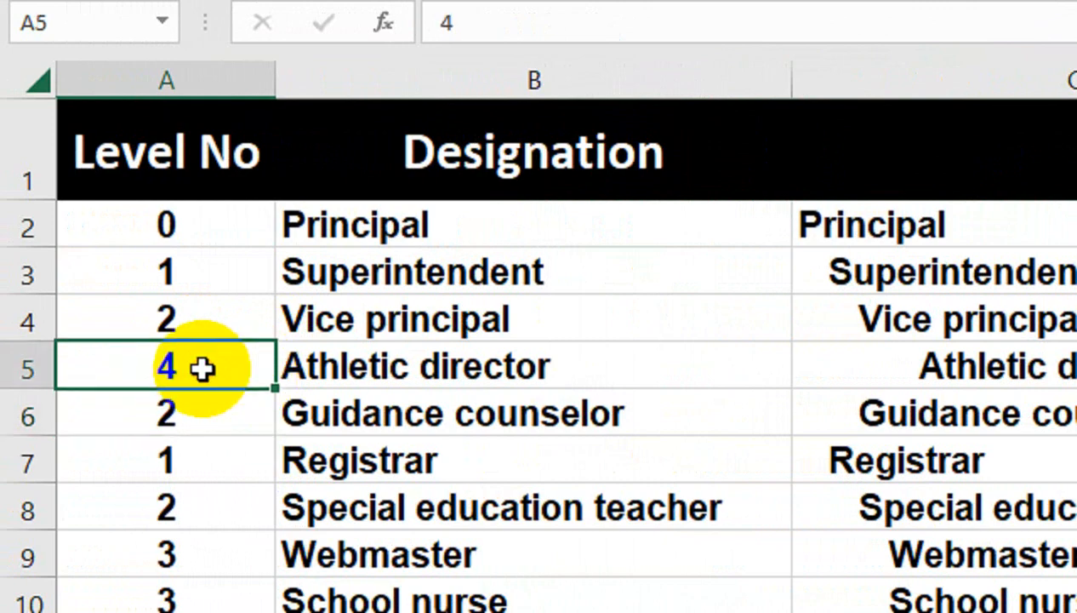
pyautogui.click(801, 223)
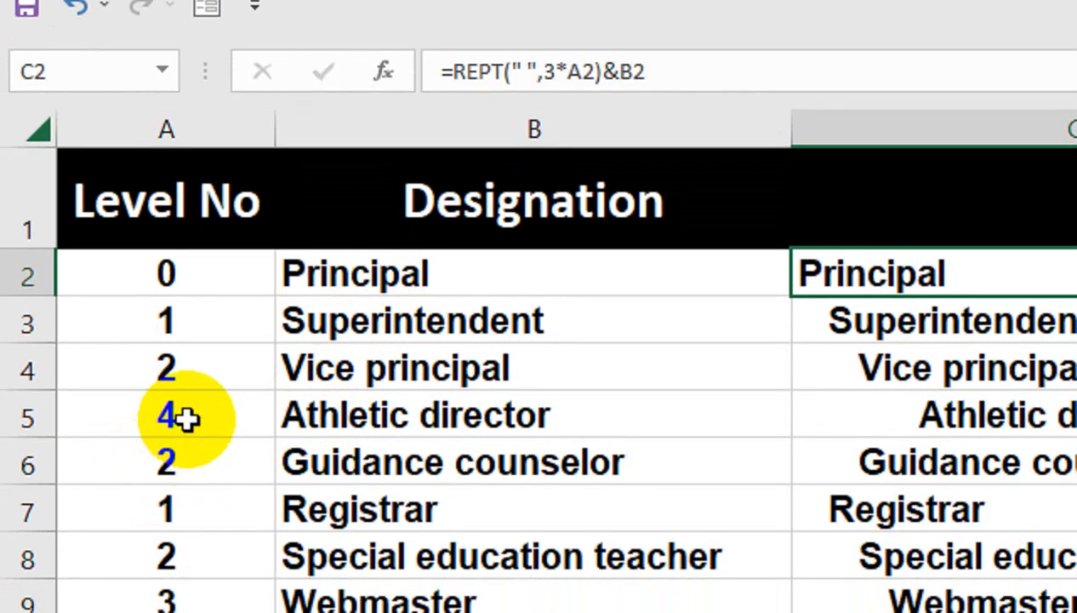
pyautogui.hotkey('ctrl', 'z')
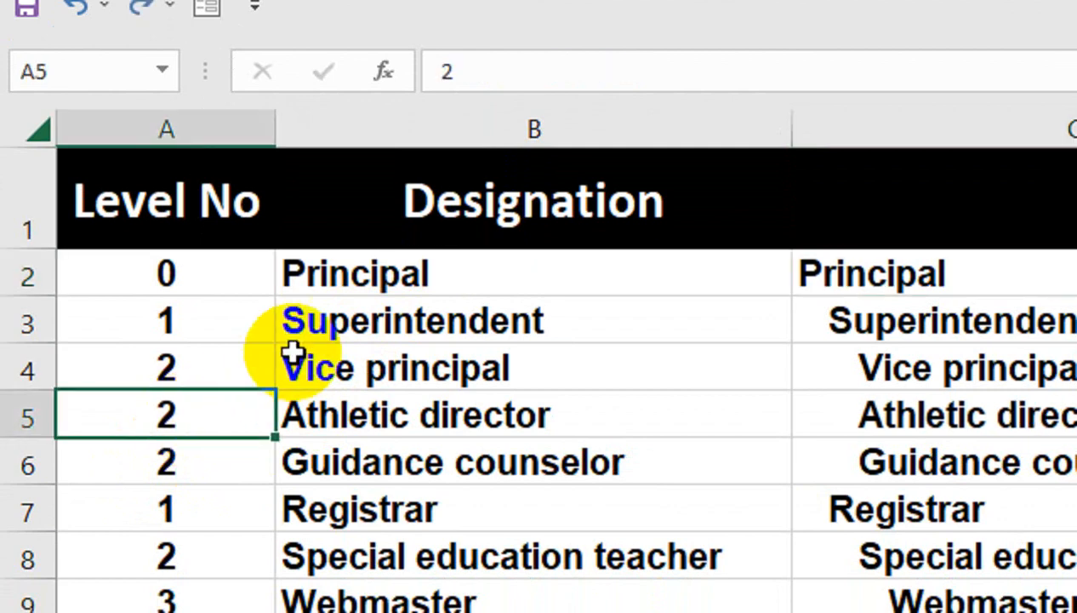
# Step: Replace the multiplier 3 in C2's indent formula with MAX($A$2:$A$20), giving =REPT(" ",MAX($A$2:$A$20)*A2)&B2
pyautogui.click(808, 256)
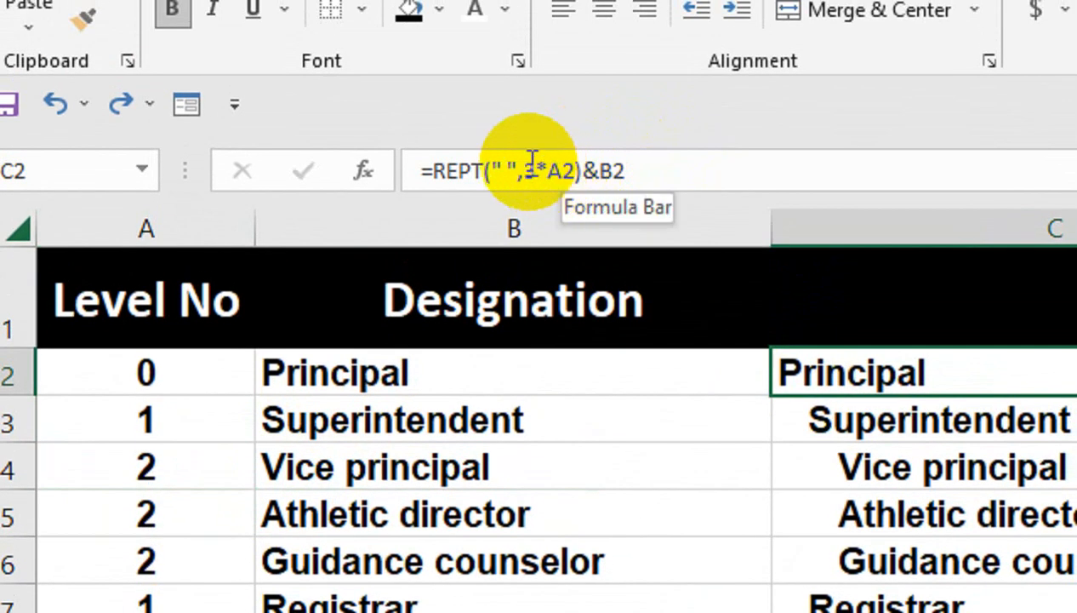
pyautogui.click(536, 170)
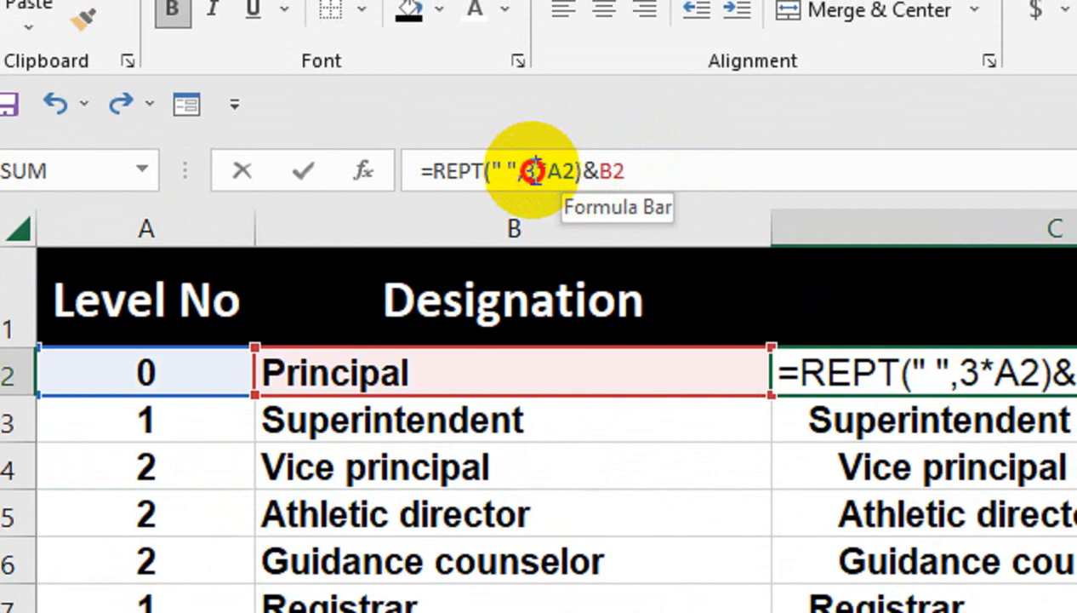
pyautogui.doubleClick(527, 171)
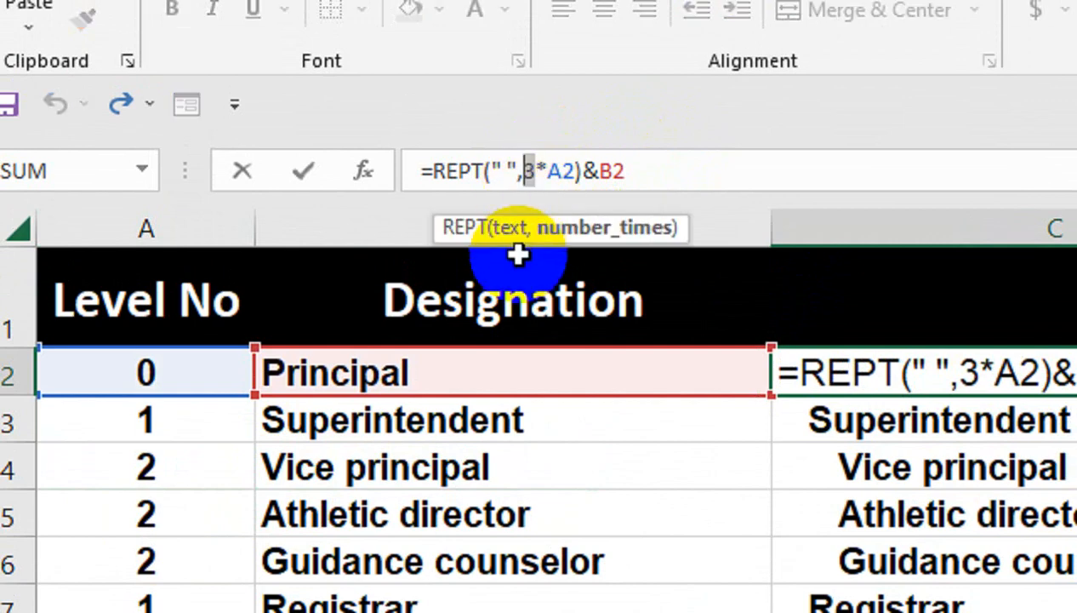
pyautogui.write('MAX(')
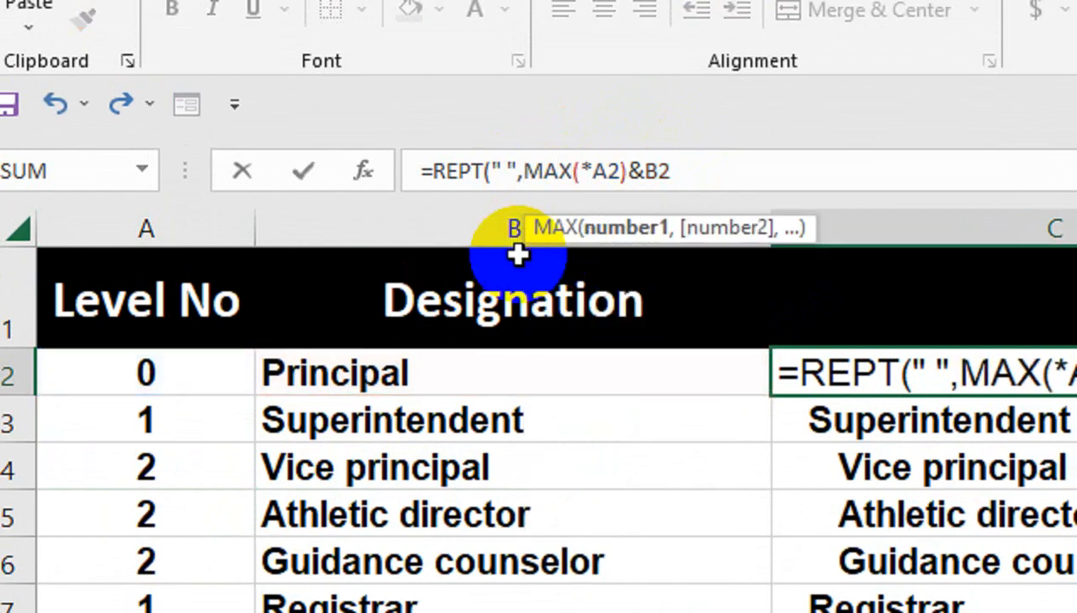
pyautogui.click(199, 375)
pyautogui.hotkey('ctrl', 'shift', 'Down')
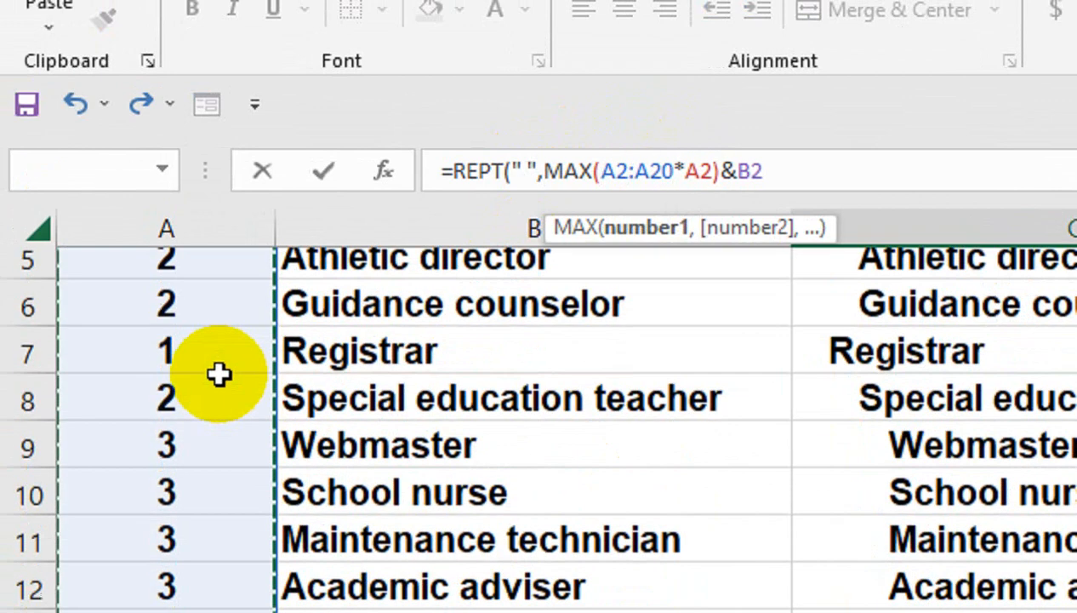
pyautogui.press('F4')
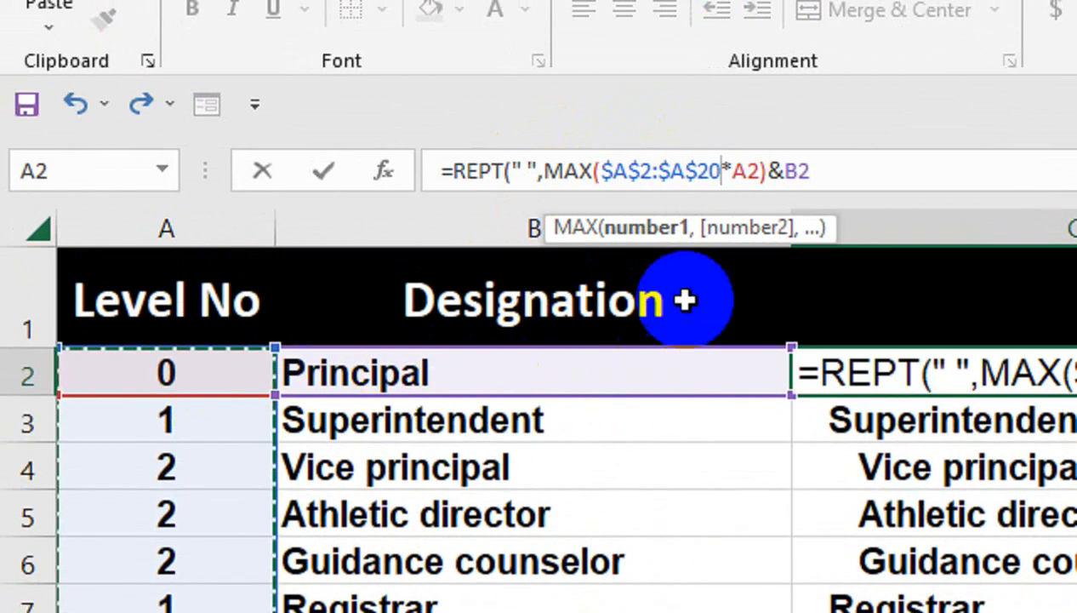
pyautogui.write(')&B3')
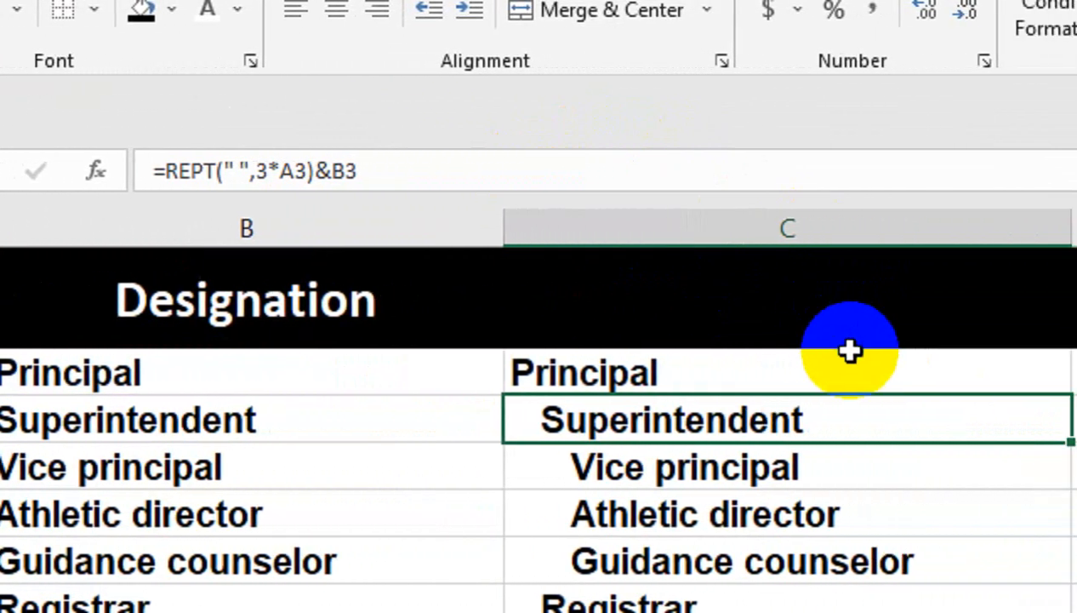
# Step: Fill the revised formula from C2 down the designation list and narrow column C slightly to a width of about 39.71
pyautogui.click(851, 352)
pyautogui.doubleClick(1071, 396)
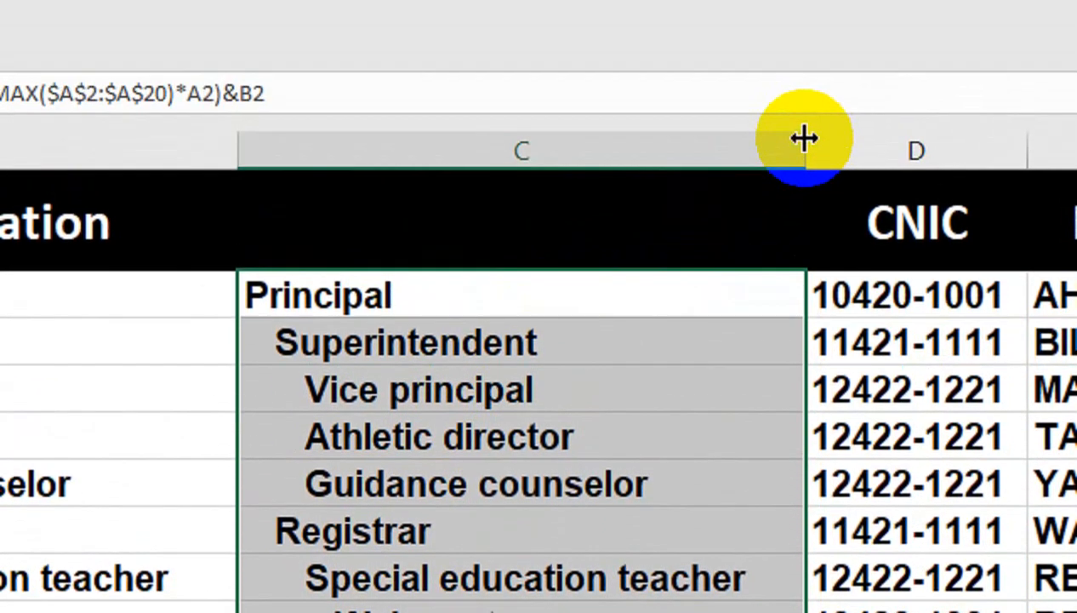
pyautogui.moveTo(799, 154); pyautogui.dragTo(798, 154)
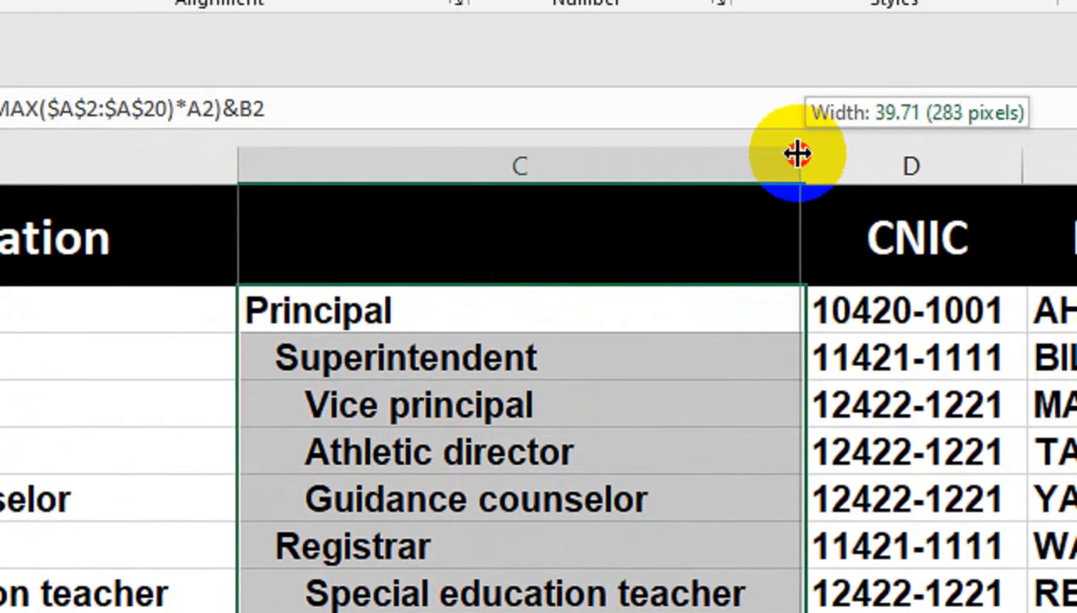
pyautogui.click(915, 297)
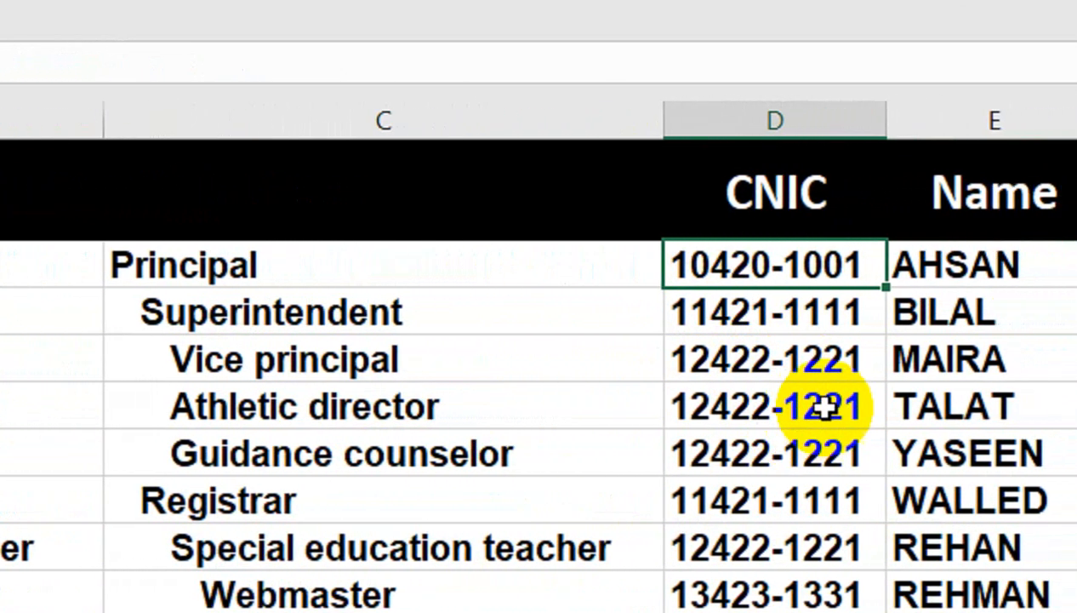
# Step: Copy the full formula text from C2 and duplicate the Name header from E1 into F1
pyautogui.click(1014, 296)
pyautogui.click(807, 273)
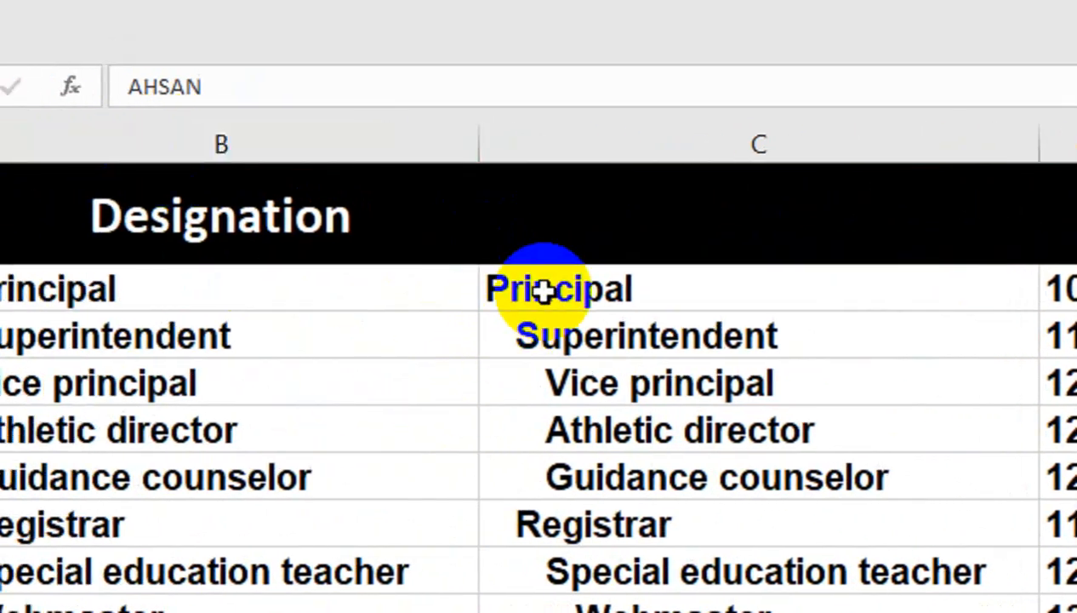
pyautogui.click(60, 267)
pyautogui.click(290, 95)
pyautogui.tripleClick(303, 153)
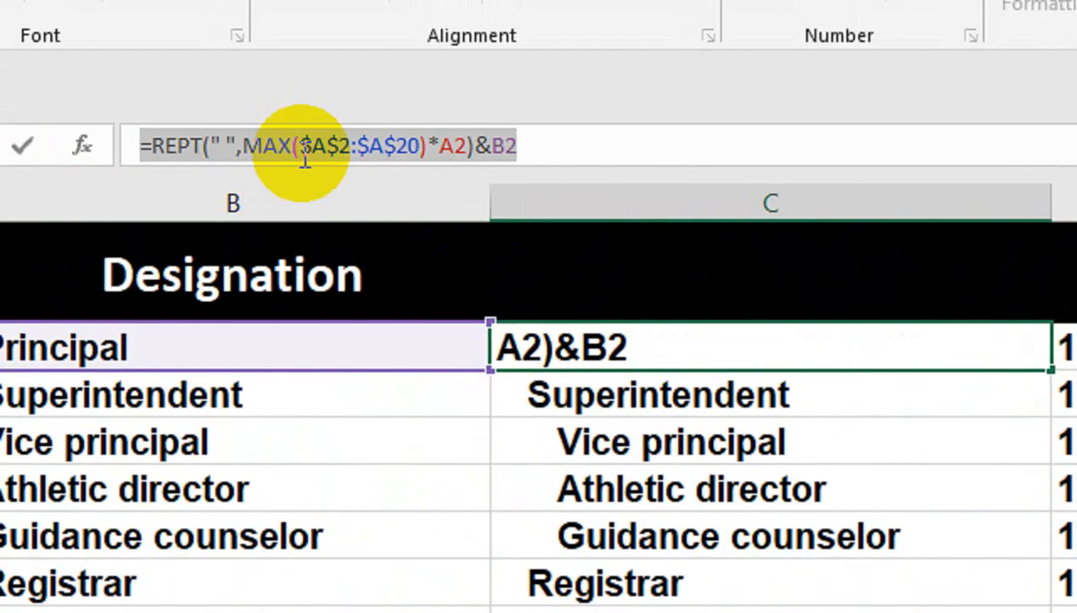
pyautogui.press('Tab')
pyautogui.moveTo(859, 271); pyautogui.dragTo(807, 270)
pyautogui.hotkey('ctrl', 'r')
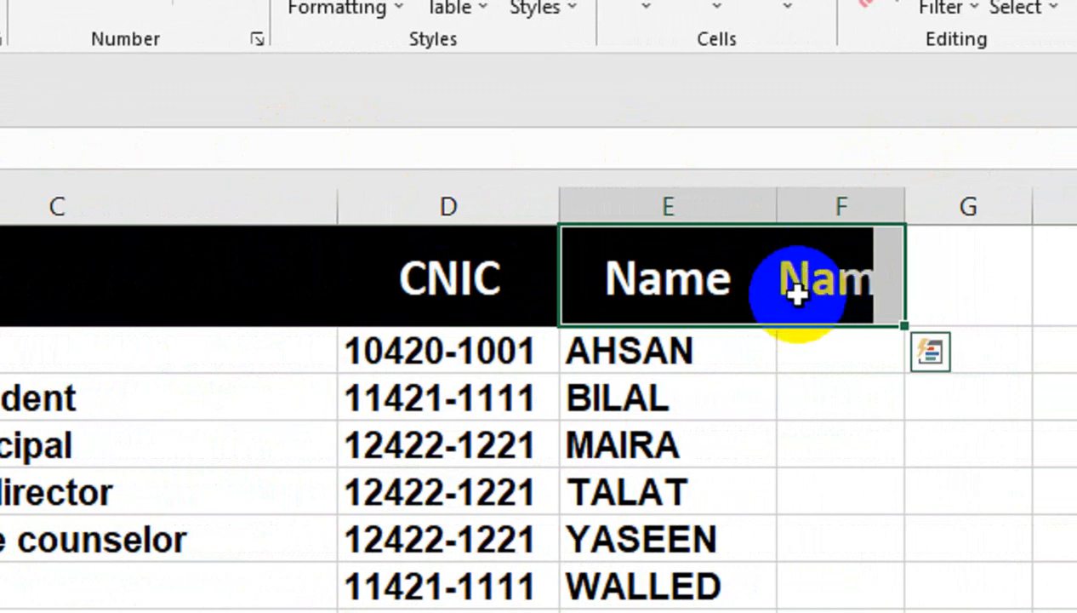
# Step: Paste the indent formula into F2 and change its B2 reference to E2
pyautogui.click(816, 345)
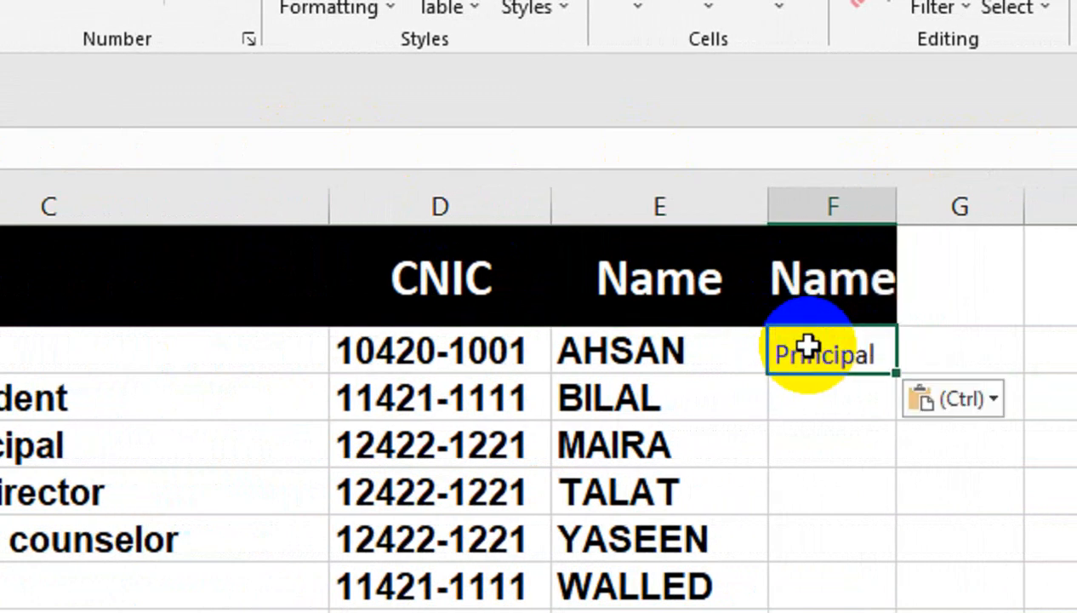
pyautogui.doubleClick(808, 345)
pyautogui.moveTo(963, 395); pyautogui.dragTo(925, 407)
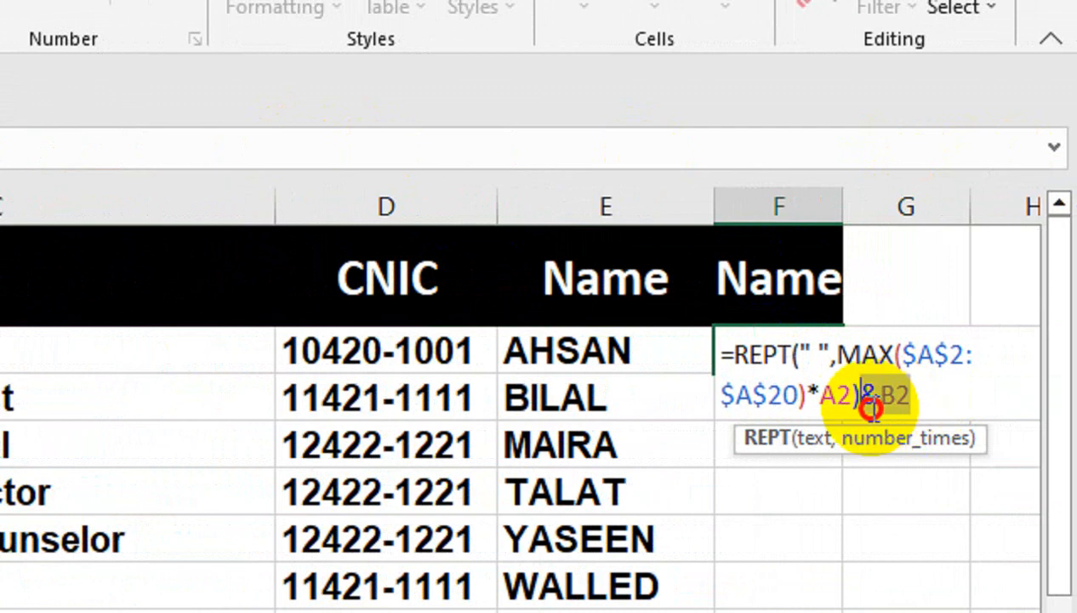
pyautogui.click(656, 336)
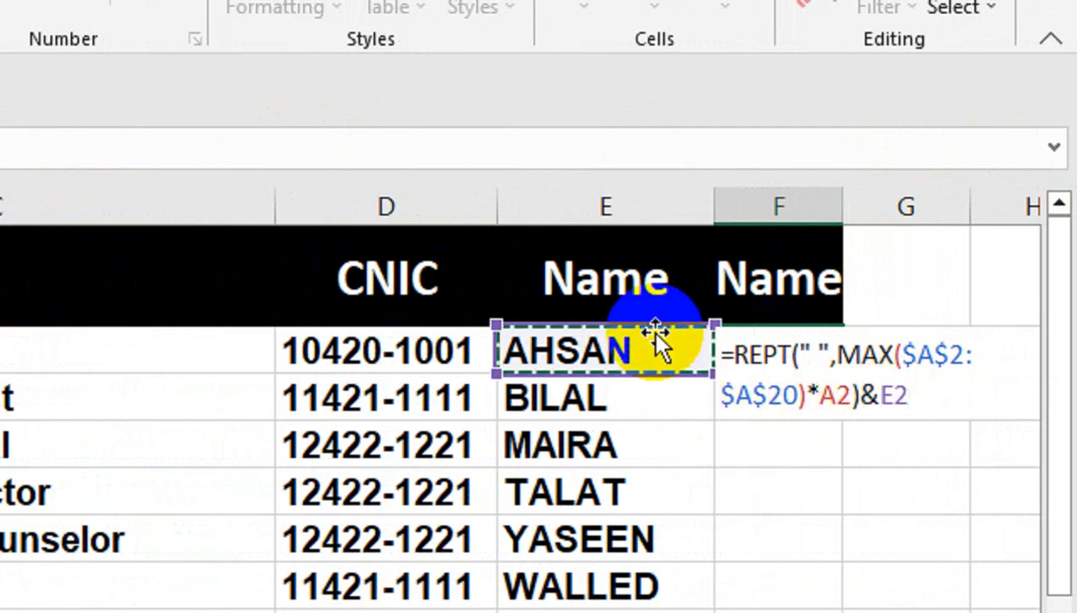
pyautogui.press('Return')
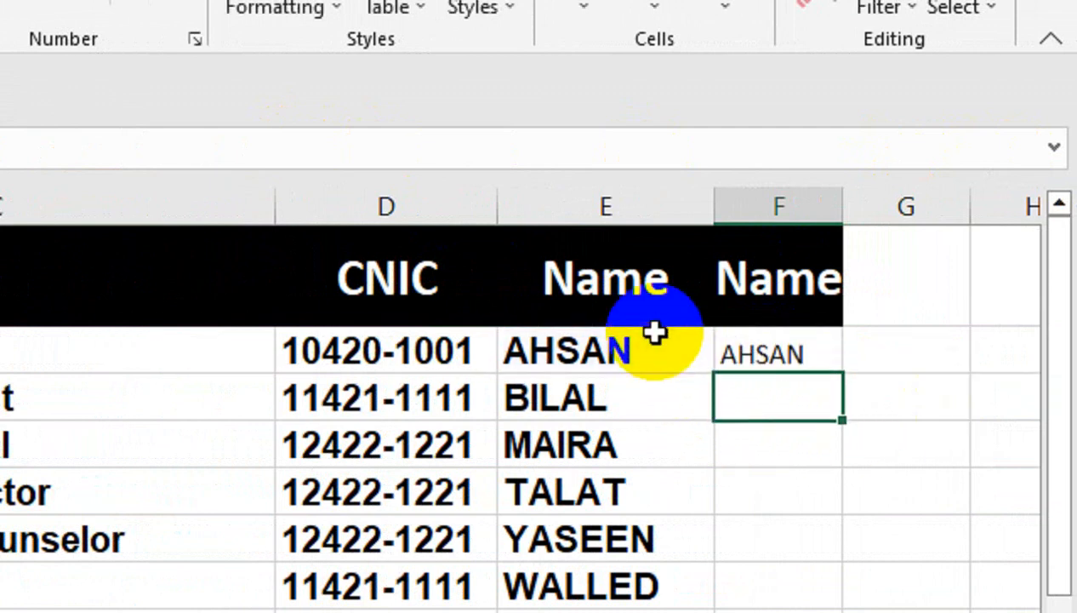
# Step: Widen column F, fill the formula from F2 down the list, and autofit the column to the indented names
pyautogui.click(757, 340)
pyautogui.moveTo(835, 217); pyautogui.dragTo(881, 204)
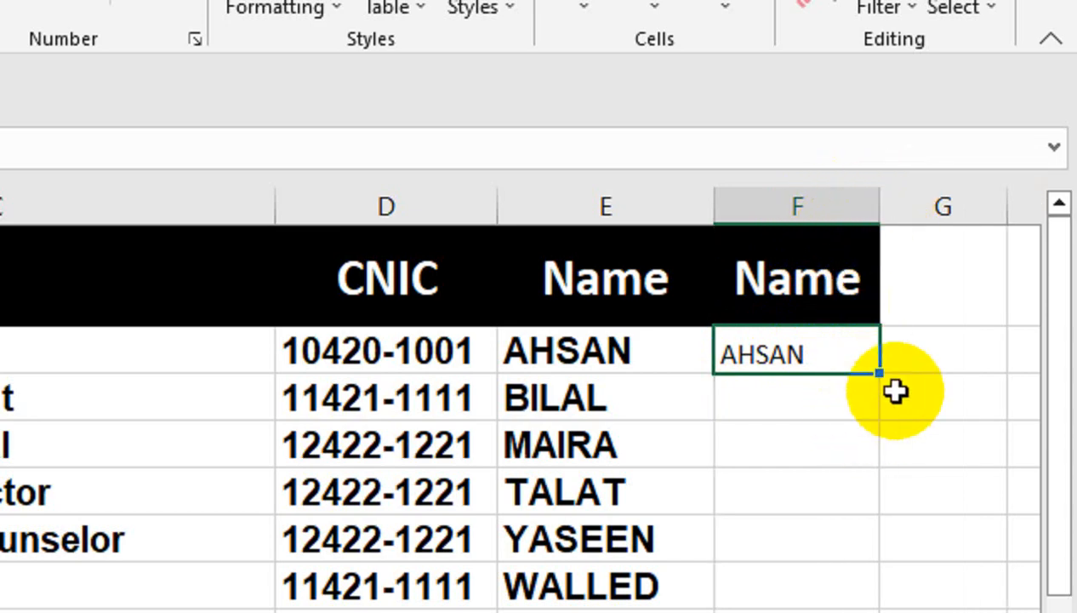
pyautogui.doubleClick(881, 373)
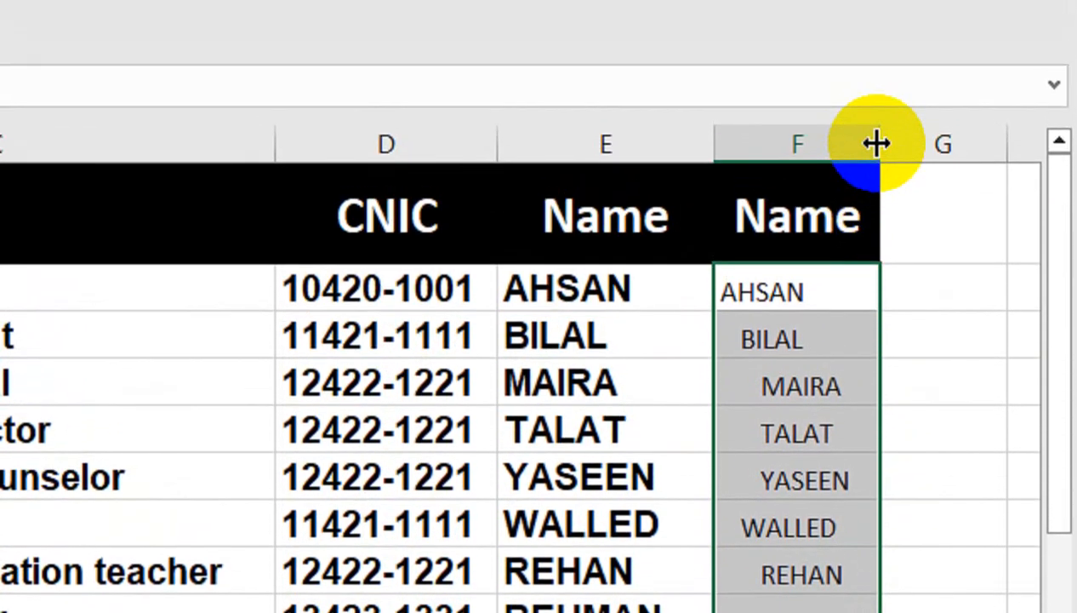
pyautogui.doubleClick(880, 207)
pyautogui.click(613, 332)
pyautogui.click(616, 294)
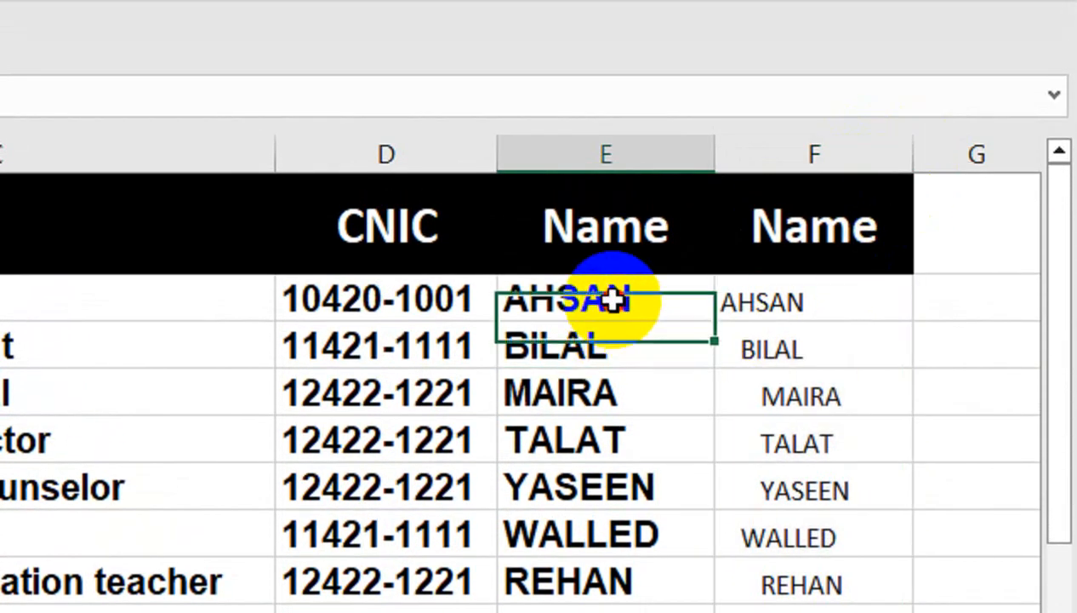
pyautogui.doubleClick(616, 293)
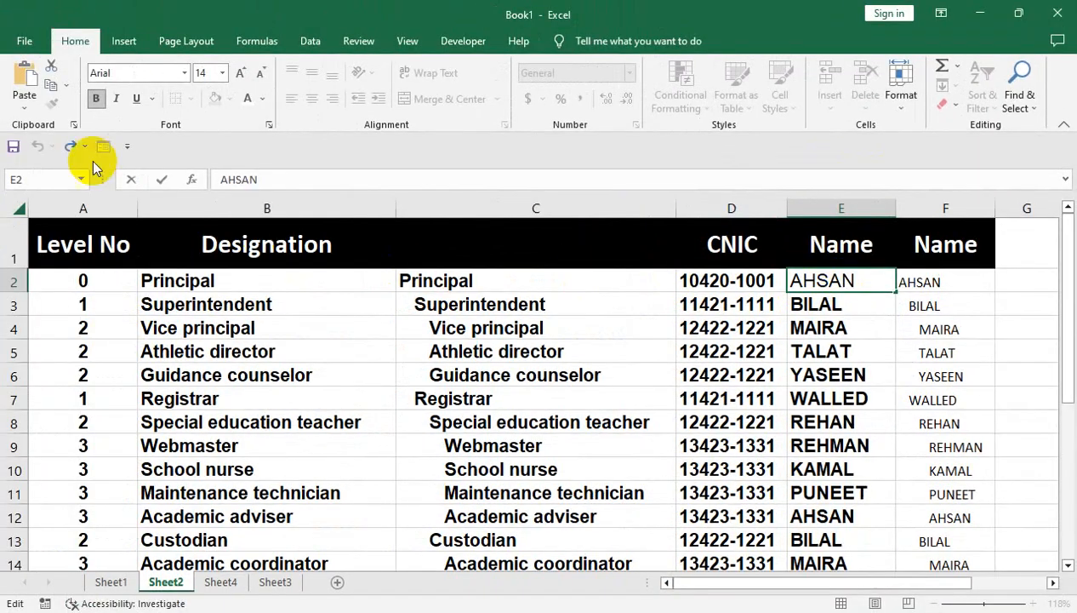
pyautogui.click(796, 394)
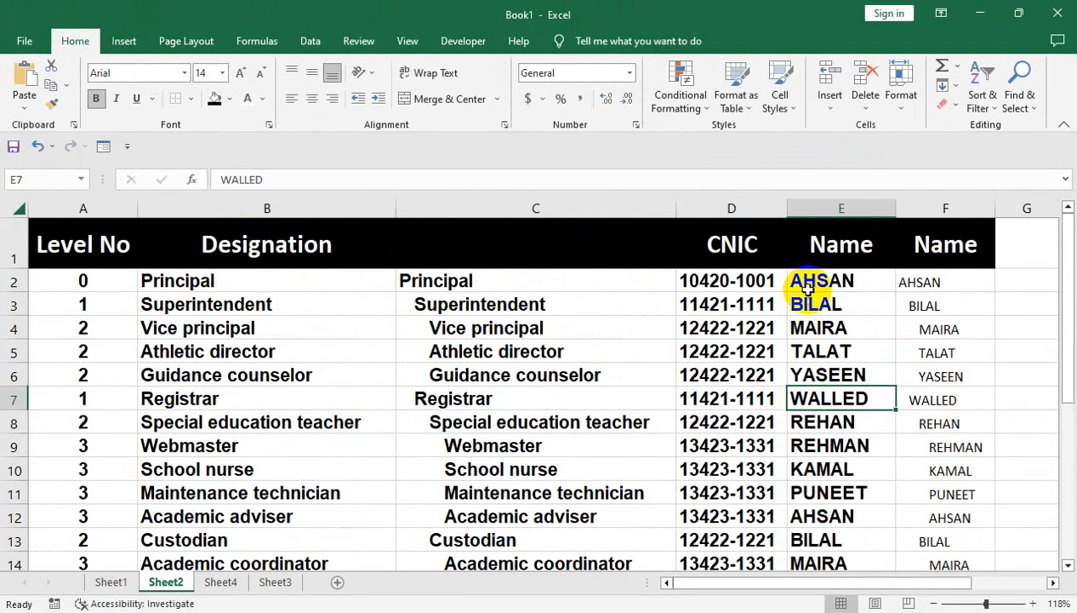
# Step: Apply the formatting of E2 to the indented names in F2:F20 with Format Painter, reduce the sheet zoom to 93%, and turn the painter off
pyautogui.click(796, 282)
pyautogui.click(51, 102)
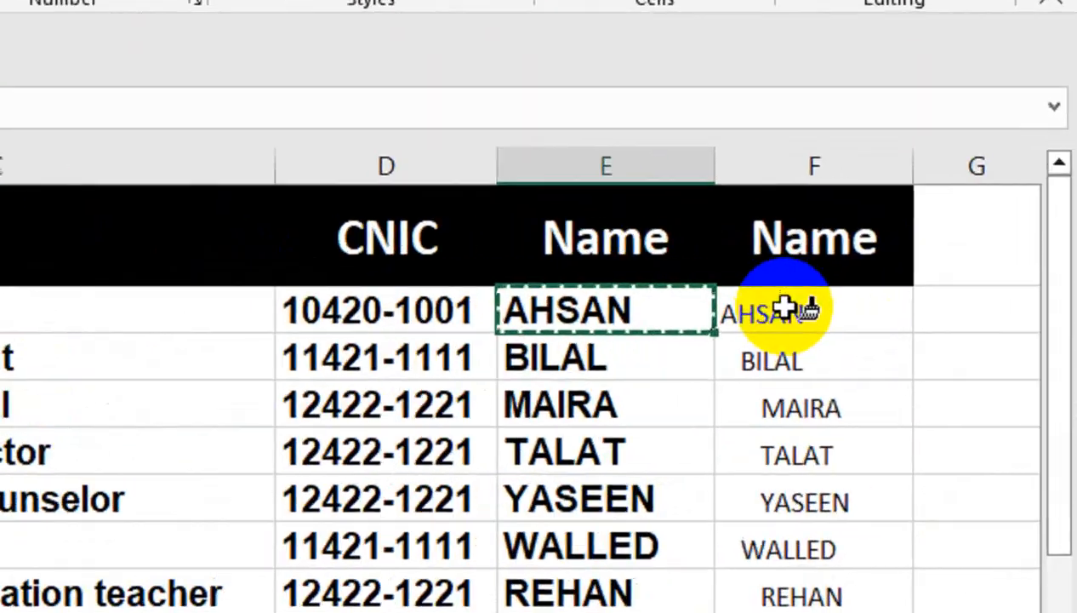
pyautogui.moveTo(933, 281); pyautogui.dragTo(987, 553)
pyautogui.moveTo(803, 609); pyautogui.dragTo(813, 462)
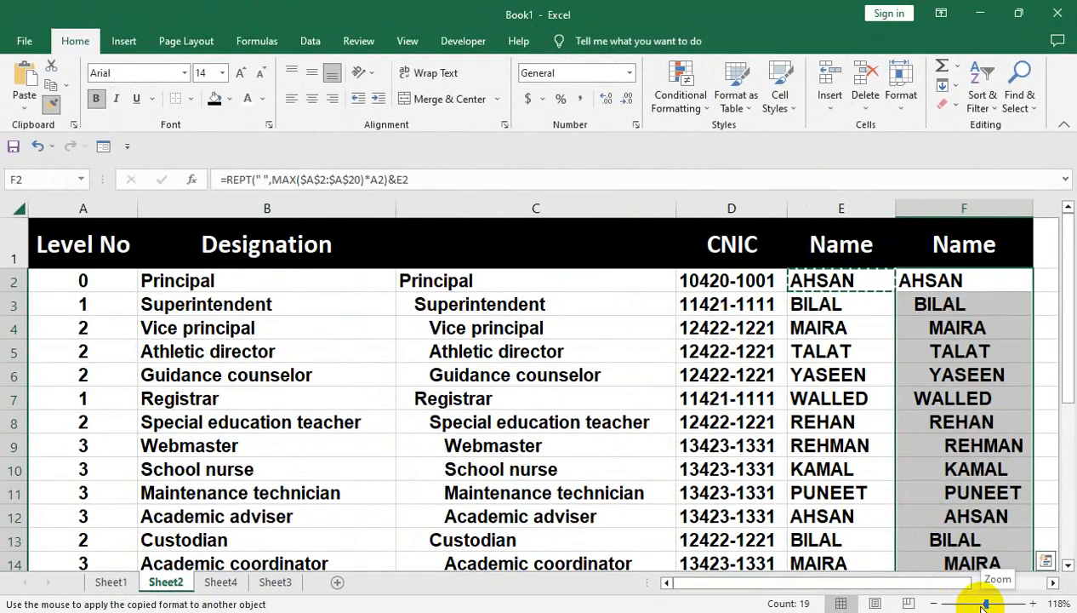
pyautogui.moveTo(985, 603); pyautogui.dragTo(978, 603)
pyautogui.scroll(1, 732, 451)
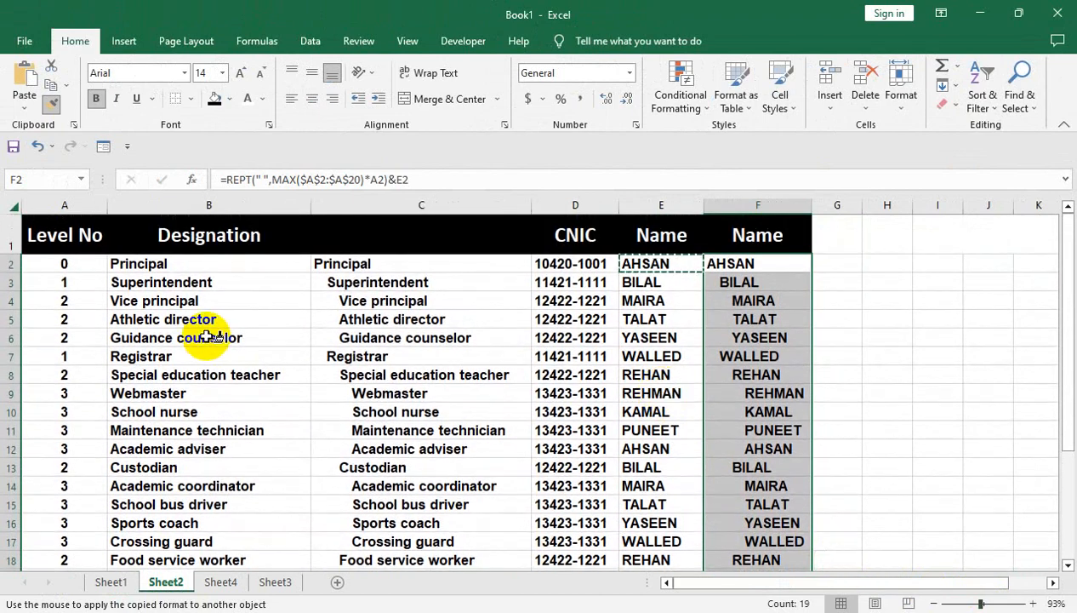
pyautogui.click(217, 355)
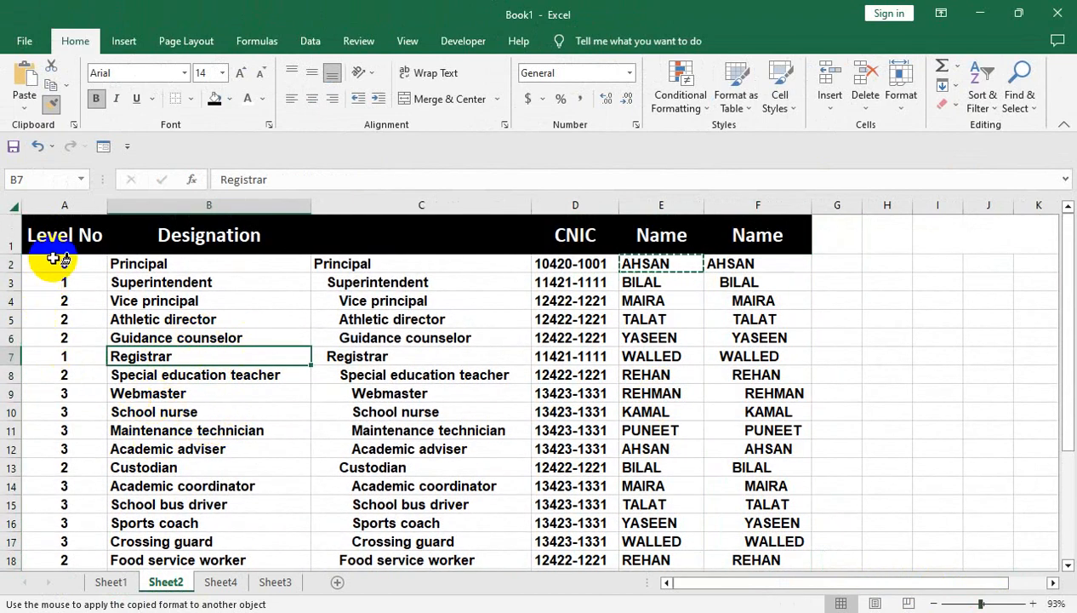
pyautogui.click(48, 101)
# Step: Select the data rows from A2 through column F and start a new conditional formatting rule that uses a formula
pyautogui.click(53, 262)
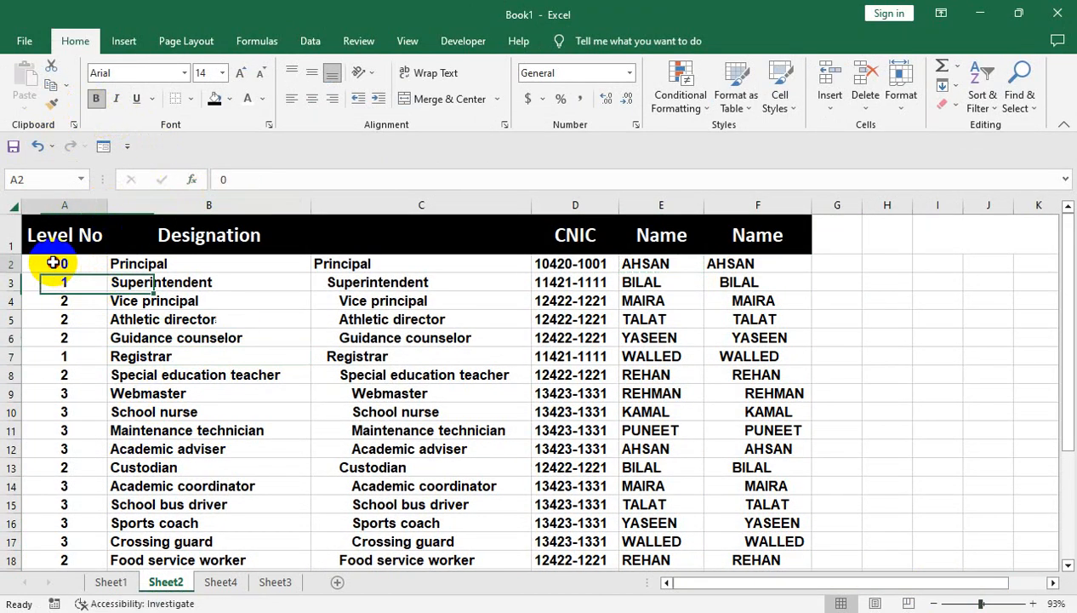
pyautogui.moveTo(53, 262); pyautogui.dragTo(752, 540)
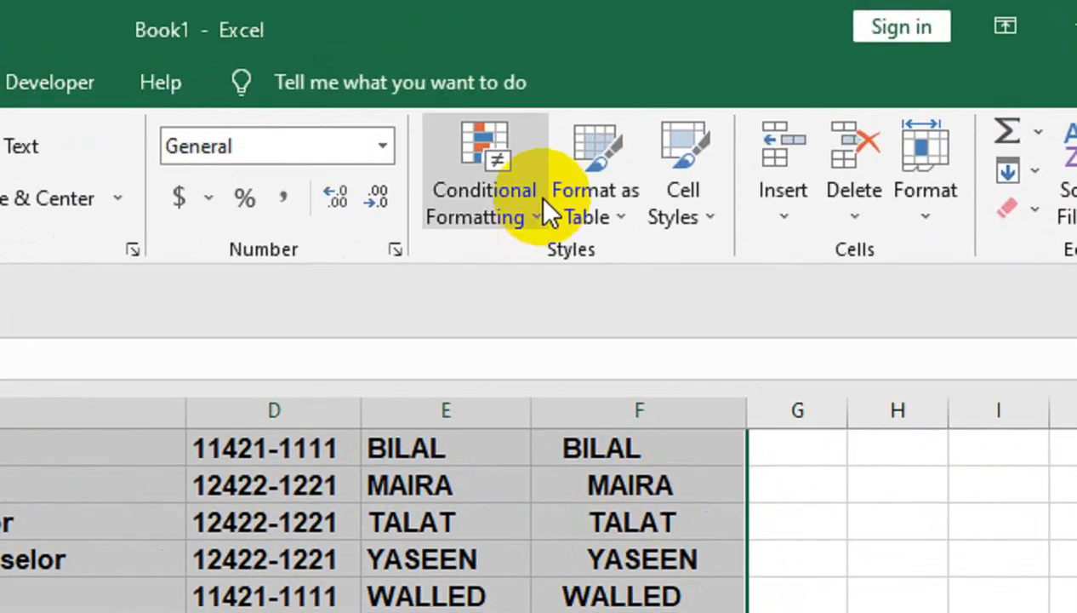
pyautogui.click(704, 106)
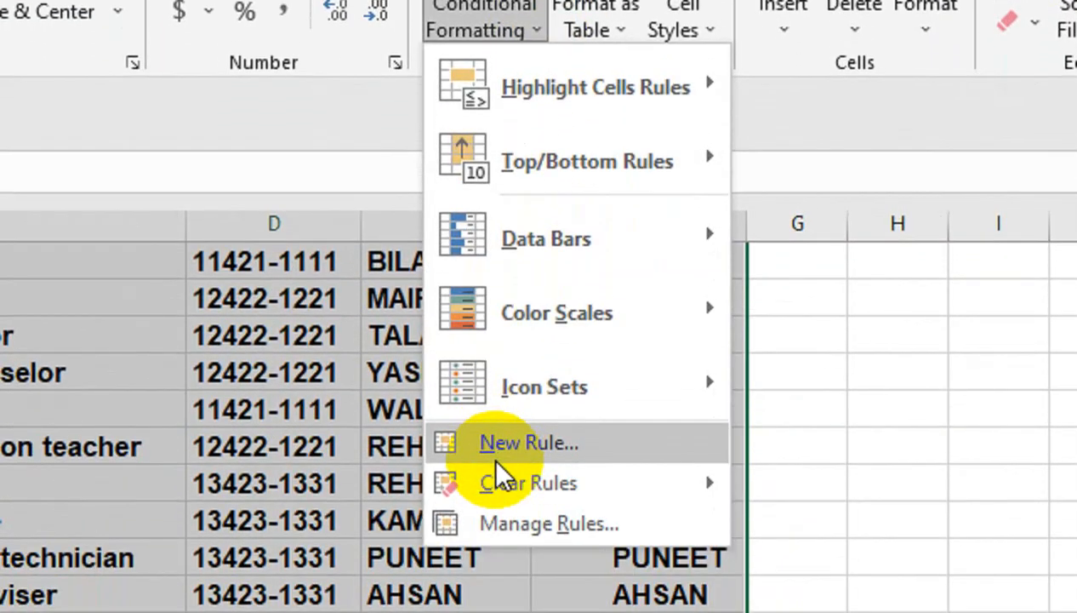
pyautogui.click(499, 464)
pyautogui.click(317, 330)
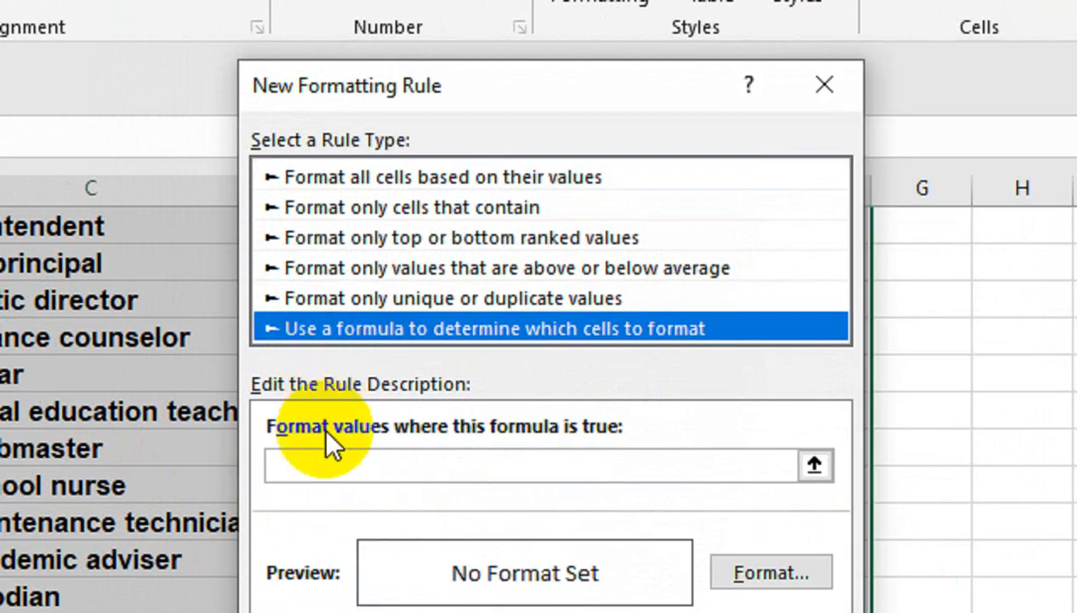
# Step: Set the rule's condition to =$A2<=1, keeping only the column reference absolute
pyautogui.click(329, 464)
pyautogui.write('=')
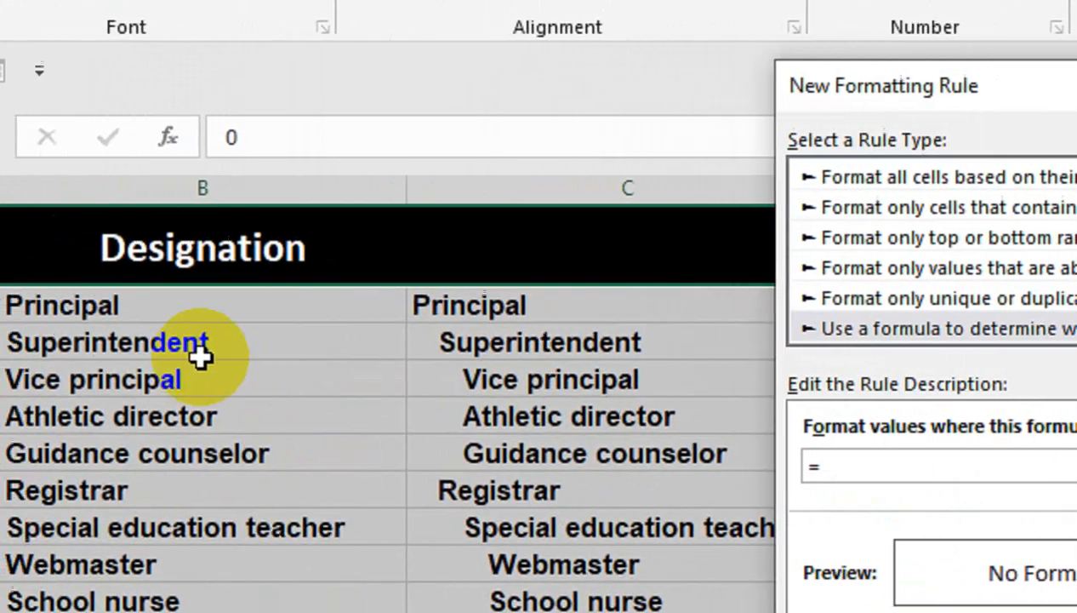
pyautogui.click(207, 297)
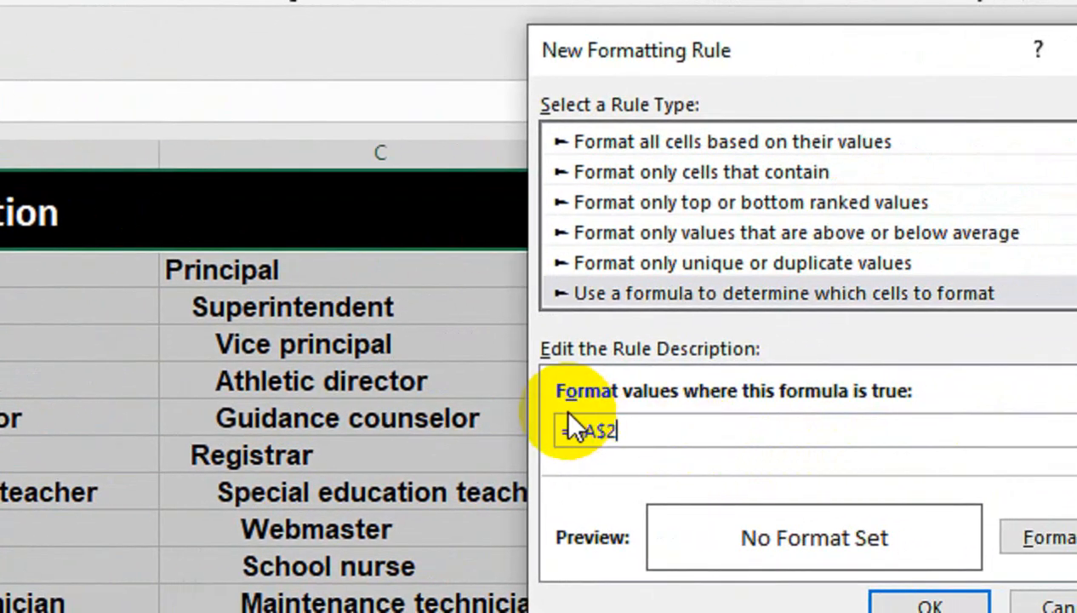
pyautogui.click(962, 466)
pyautogui.press('BackSpace')
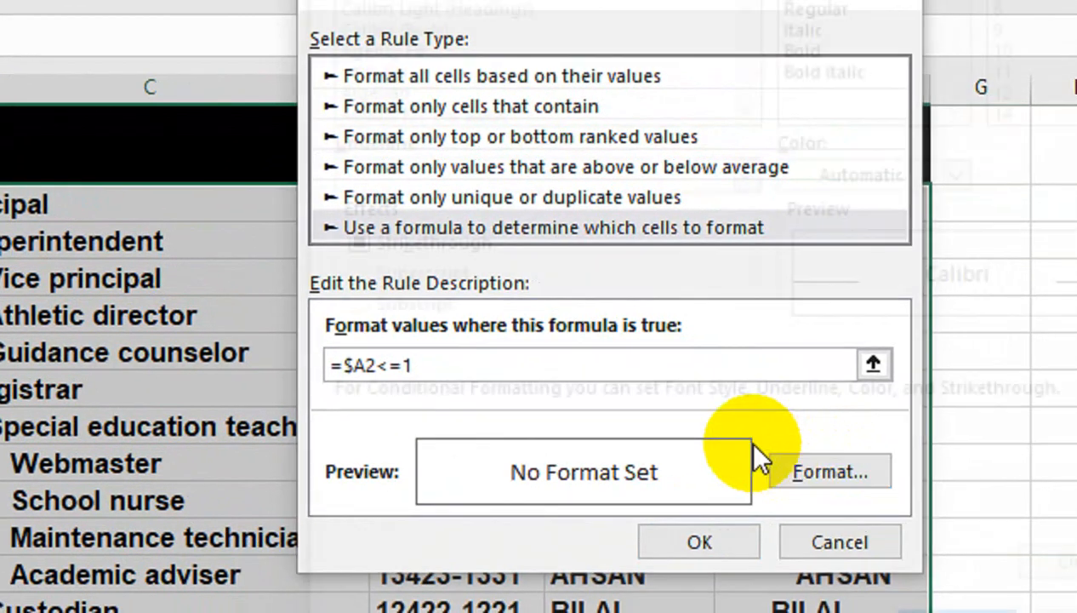
# Step: Give the rule a light gold fill and a bold font with a chosen colour, and apply the conditional formatting
pyautogui.click(1047, 536)
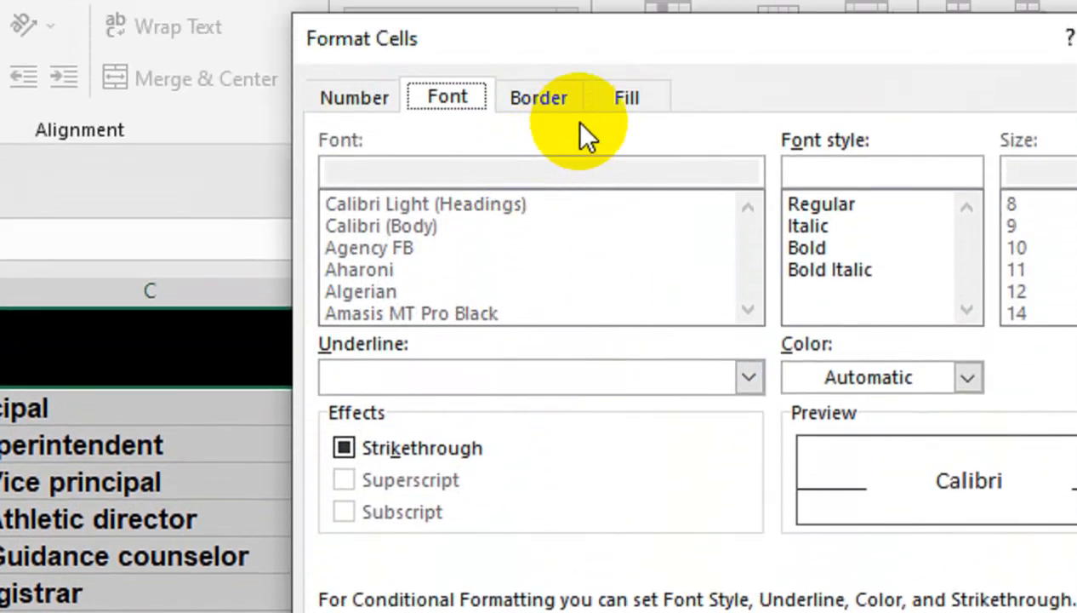
pyautogui.click(627, 98)
pyautogui.click(566, 347)
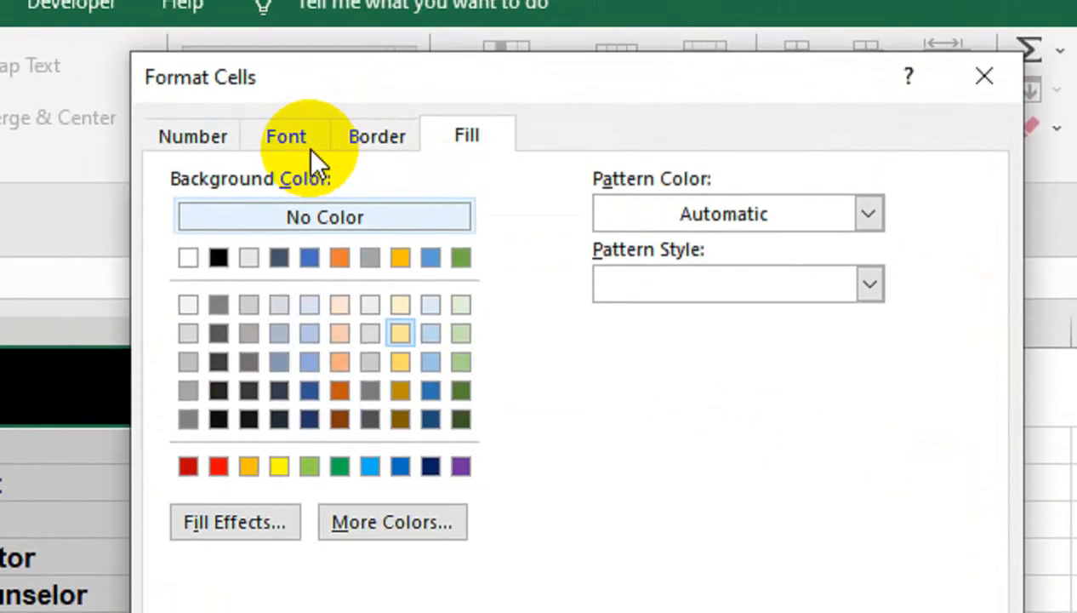
pyautogui.click(310, 151)
pyautogui.click(660, 293)
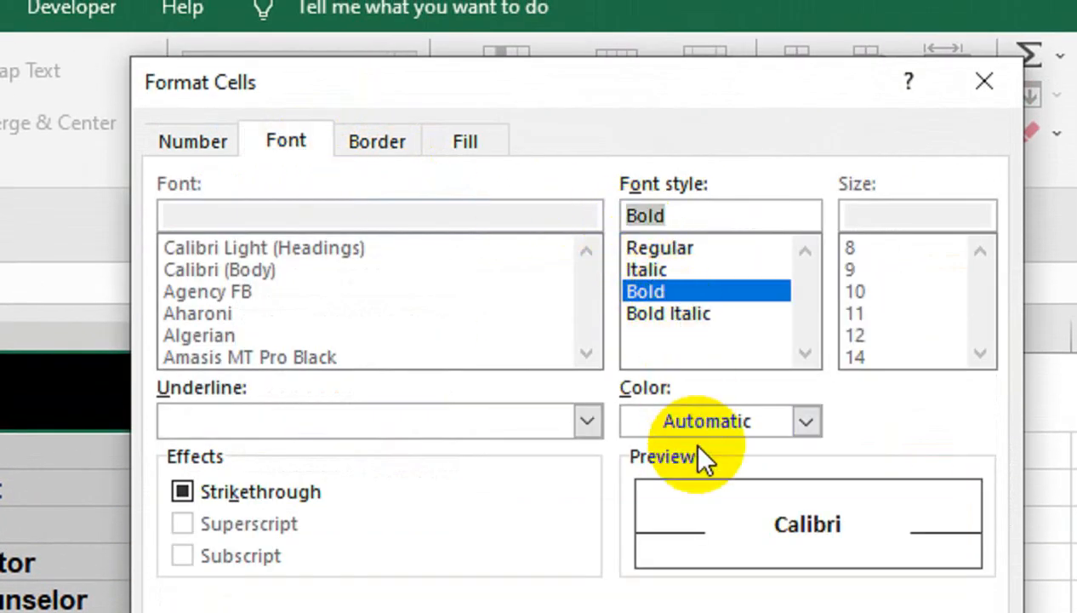
pyautogui.click(706, 421)
pyautogui.click(673, 460)
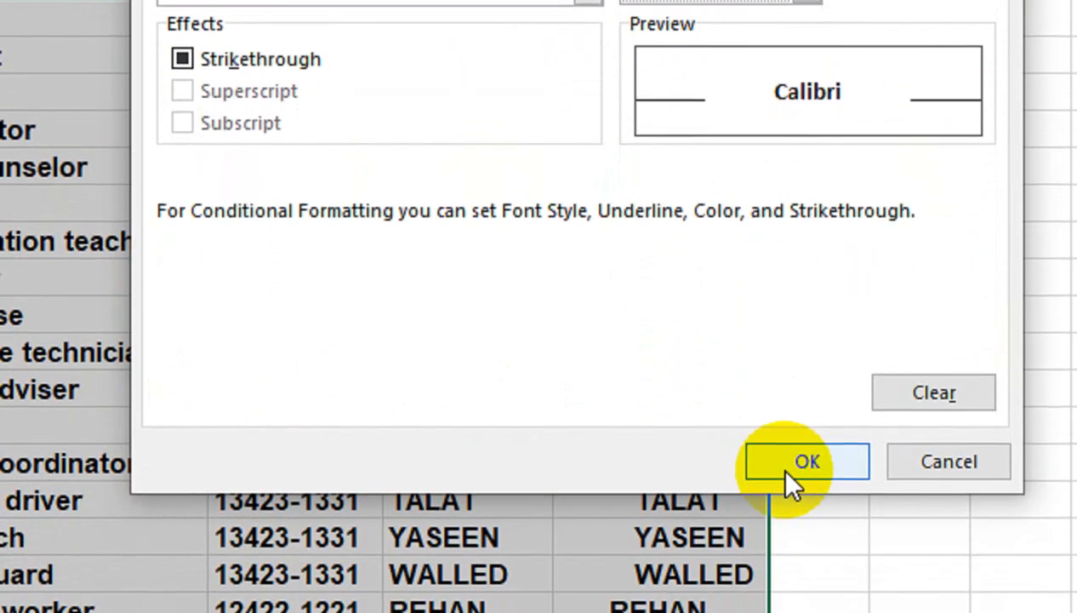
pyautogui.click(791, 478)
pyautogui.click(551, 334)
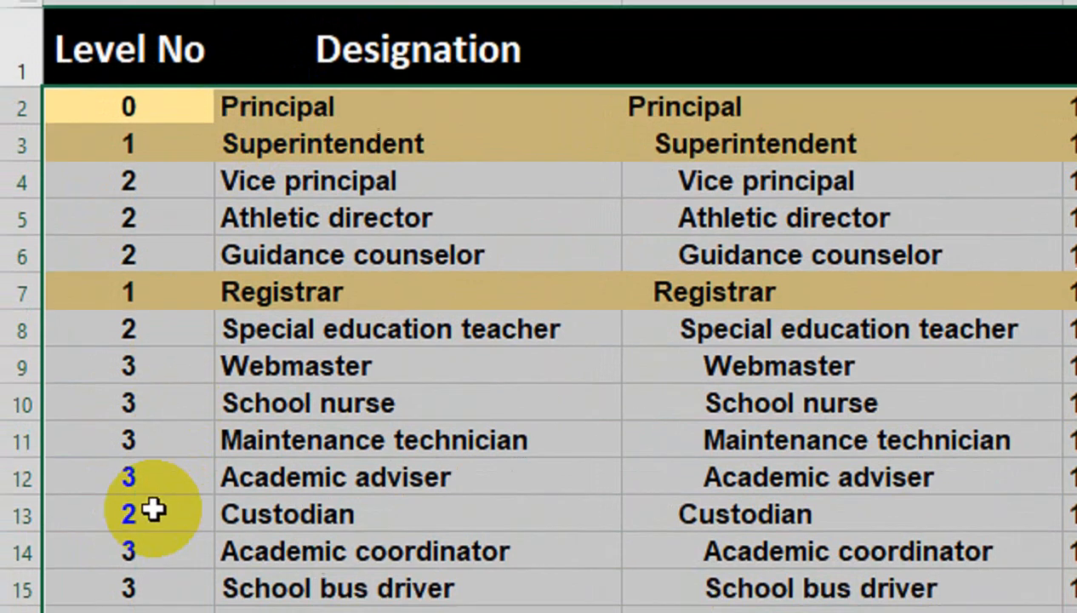
# Step: Set the Custodian's level number in A13 to 1
pyautogui.click(139, 583)
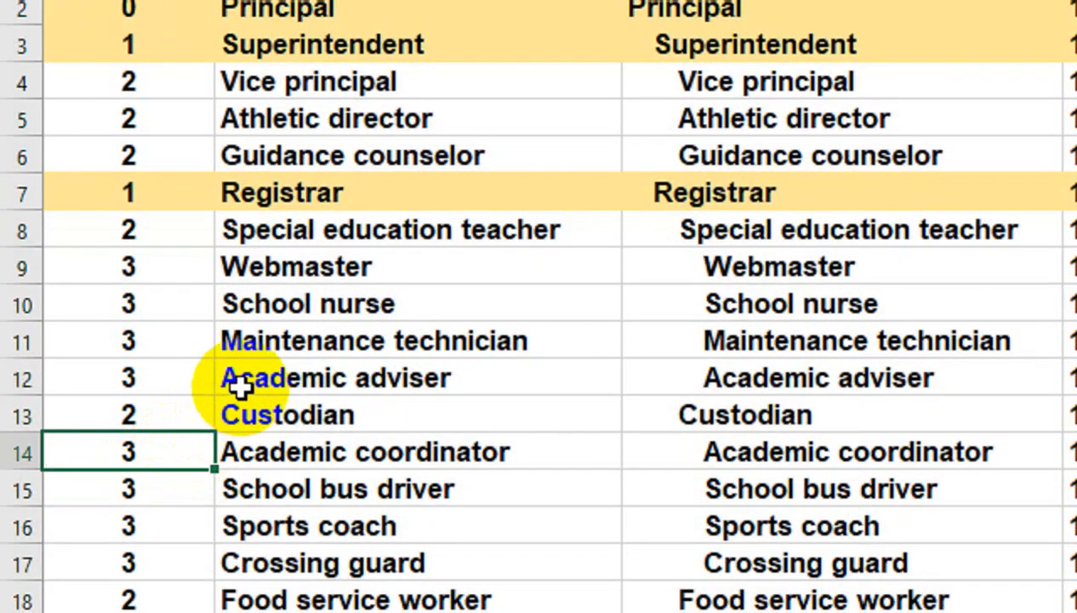
pyautogui.click(146, 416)
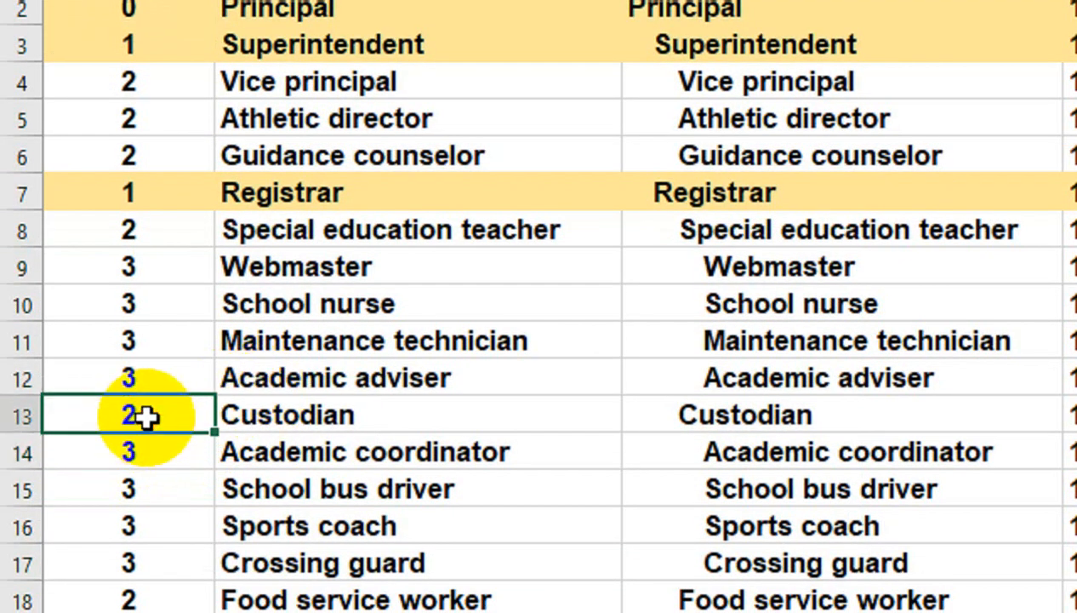
pyautogui.press('Return')
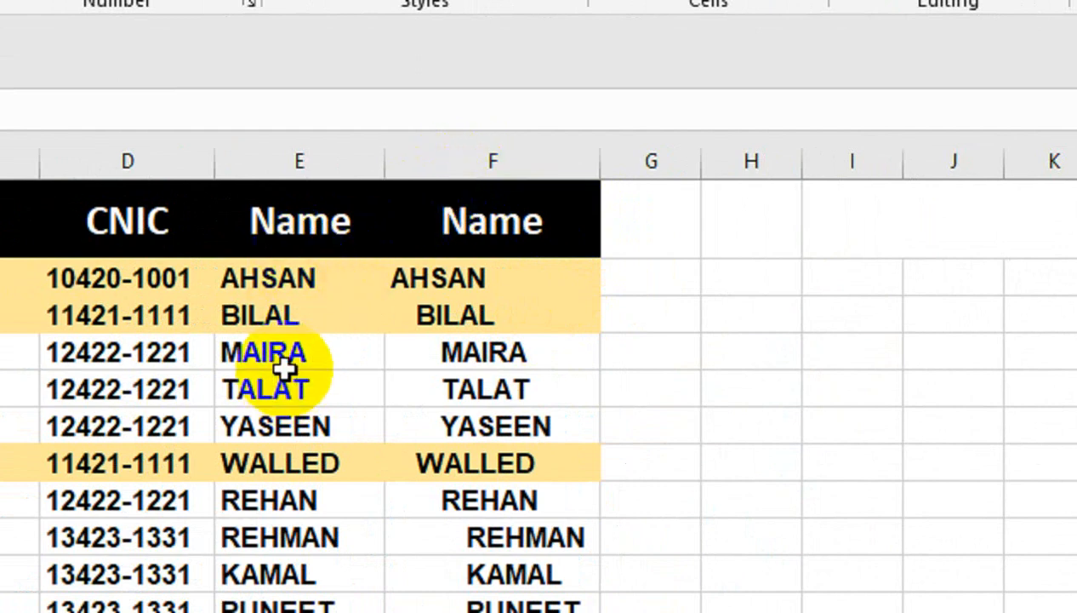
# Step: Copy the Name header from F1 into G1 and widen column G to fit it
pyautogui.moveTo(513, 218); pyautogui.dragTo(616, 212)
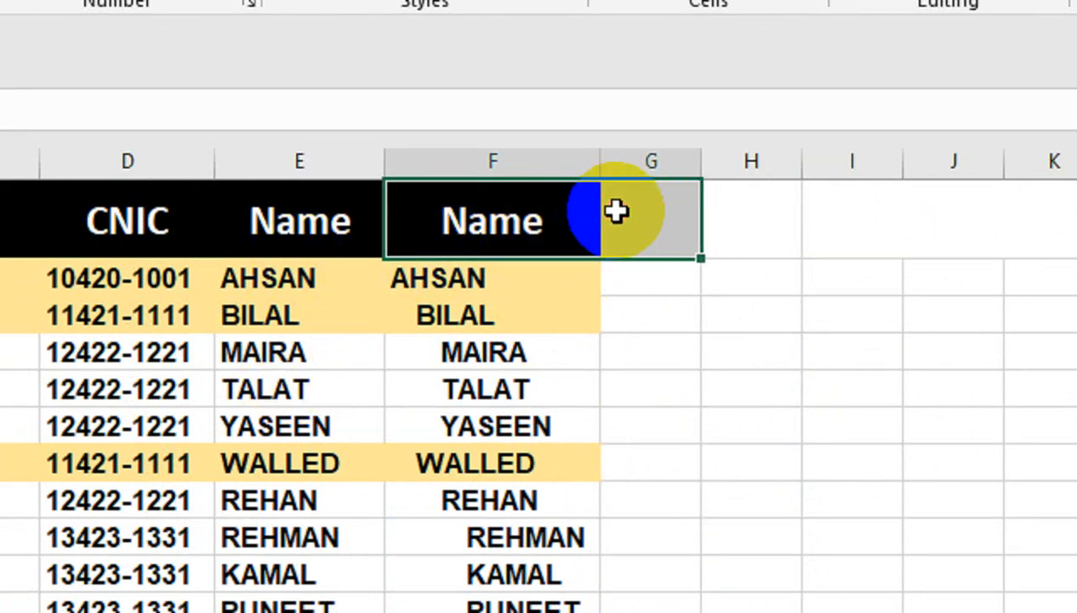
pyautogui.hotkey('ctrl', 'r')
pyautogui.moveTo(705, 171); pyautogui.dragTo(724, 170)
# Step: Enter =TRIM(F2) in G2 and fill it down column G to strip the indents from the names
pyautogui.click(673, 286)
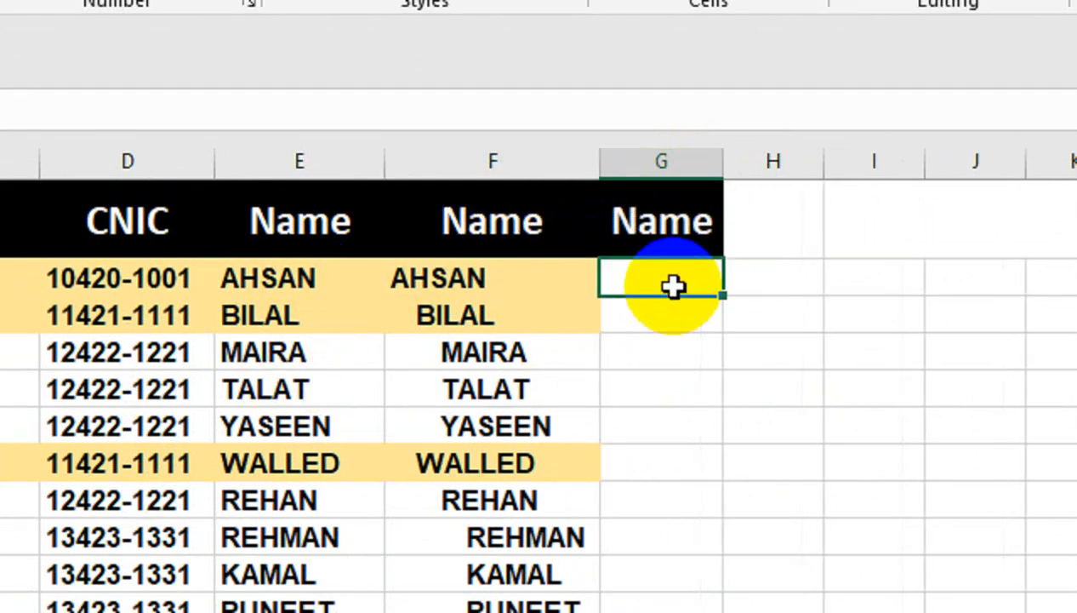
pyautogui.write('=TRIM(')
pyautogui.press('Left')
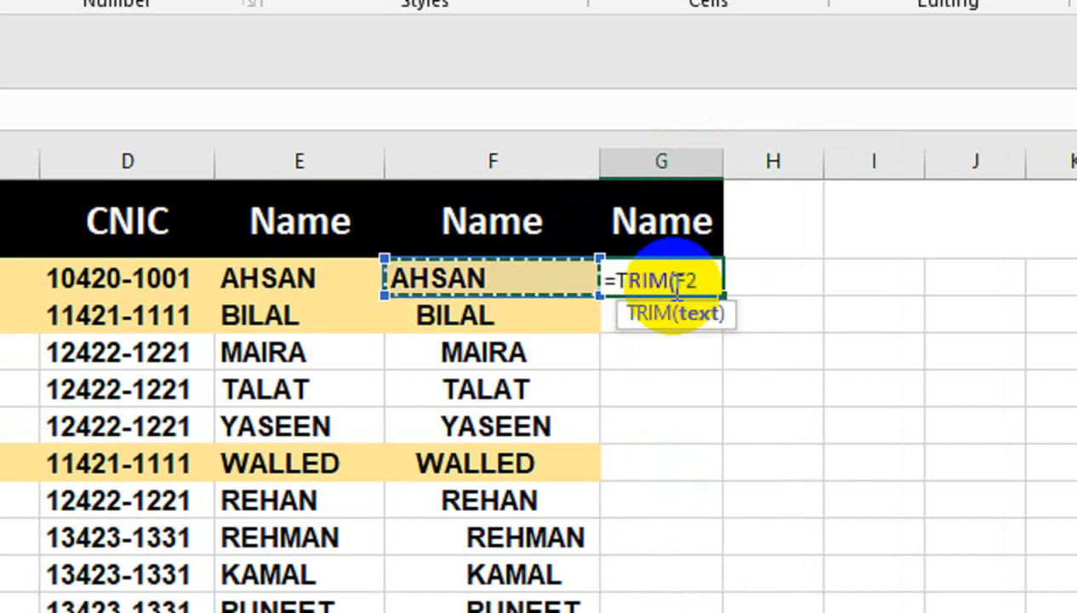
pyautogui.write(')')
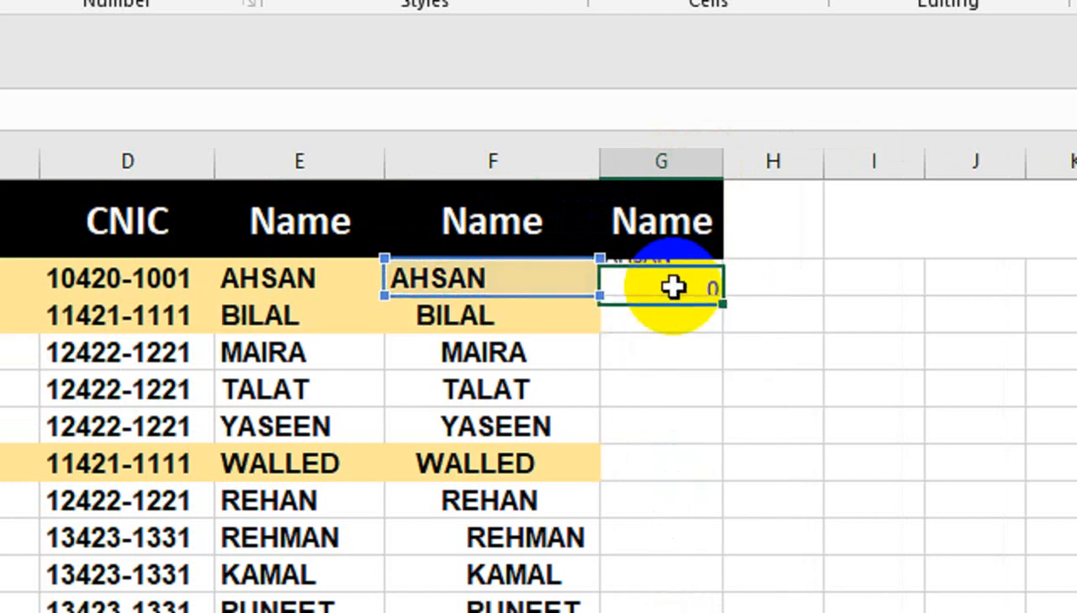
pyautogui.press('Return')
pyautogui.click(673, 286)
pyautogui.doubleClick(727, 293)
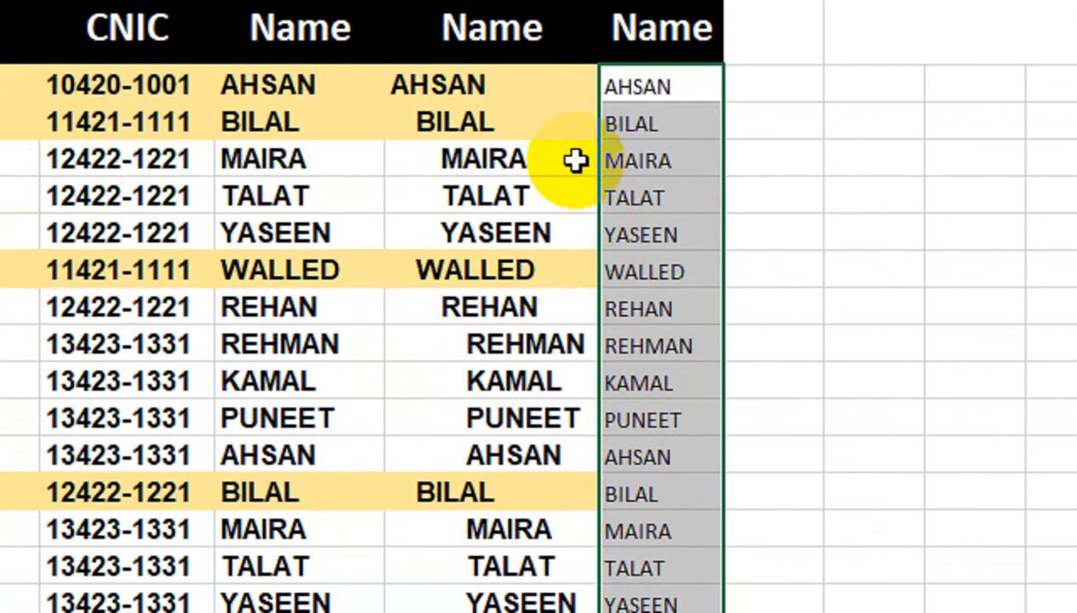
pyautogui.click(576, 160)
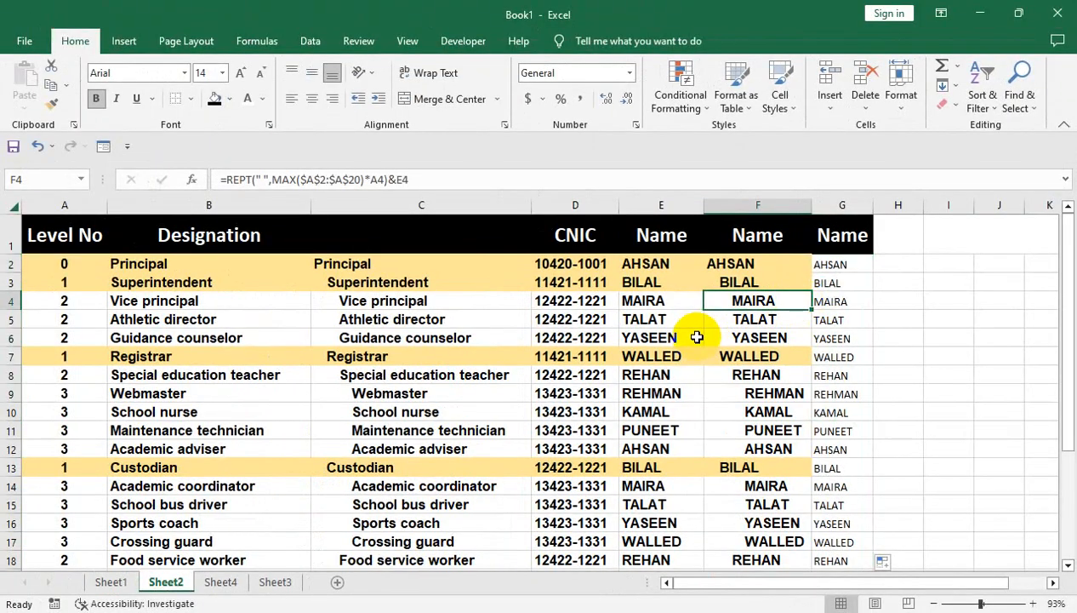
# Step: Switch to Sheet4 and slightly widen column B beside the list
pyautogui.click(221, 581)
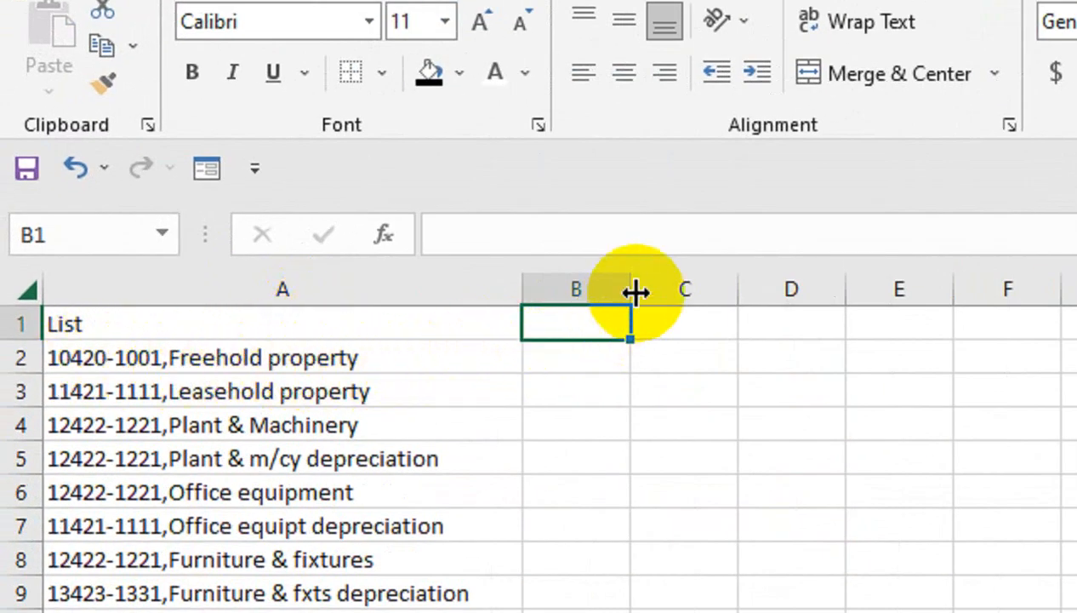
pyautogui.moveTo(636, 292); pyautogui.dragTo(653, 292)
# Step: Enter the codes before the comma for the first two list items in B2:B3 and flash-fill the remaining rows
pyautogui.click(594, 358)
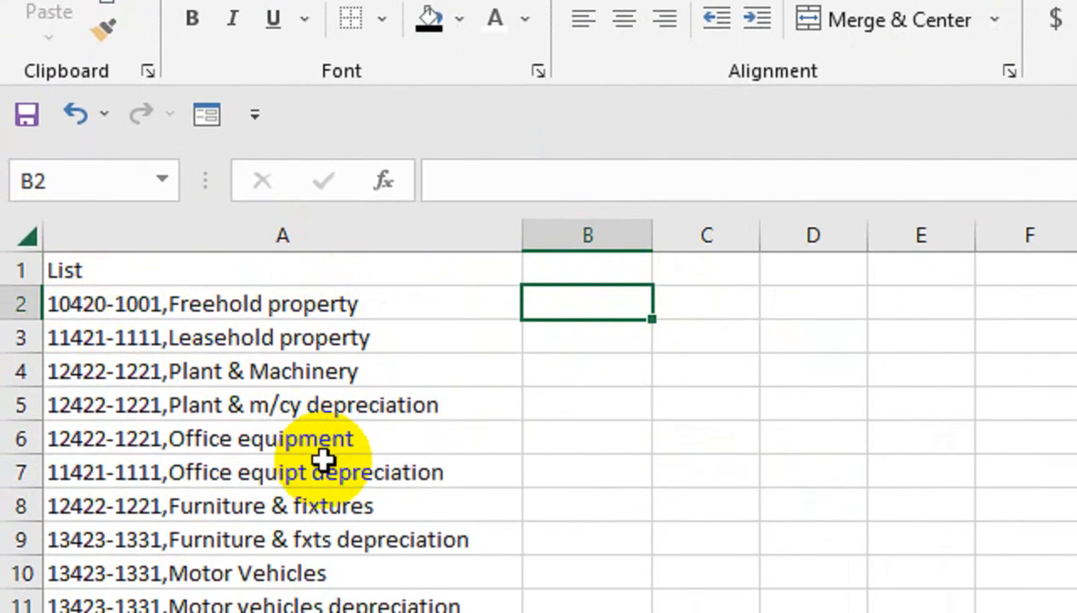
pyautogui.write('10420-1001')
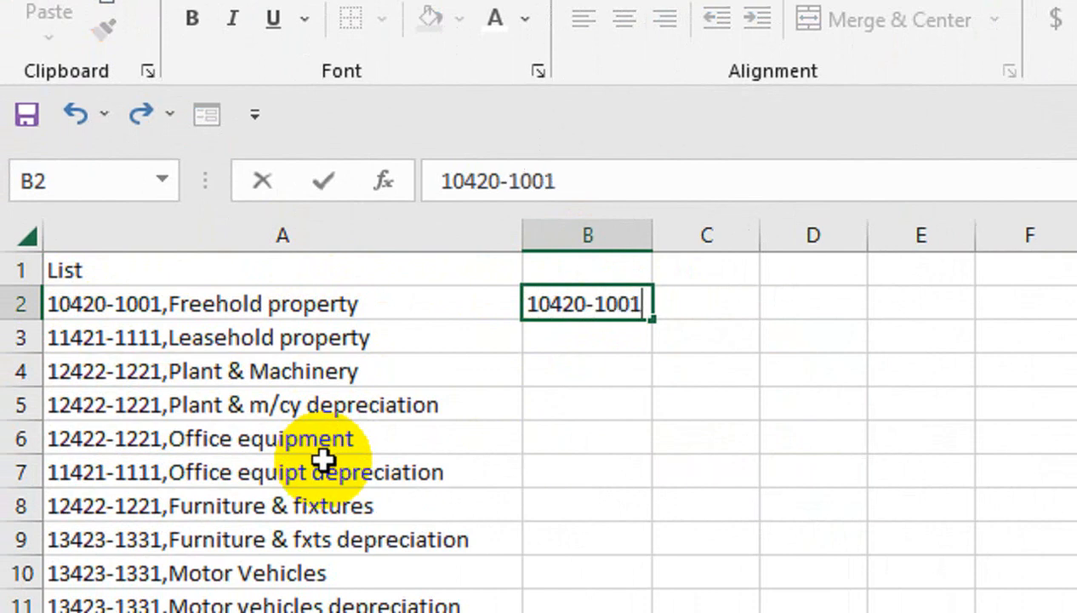
pyautogui.press('Return')
pyautogui.write('11421-1111')
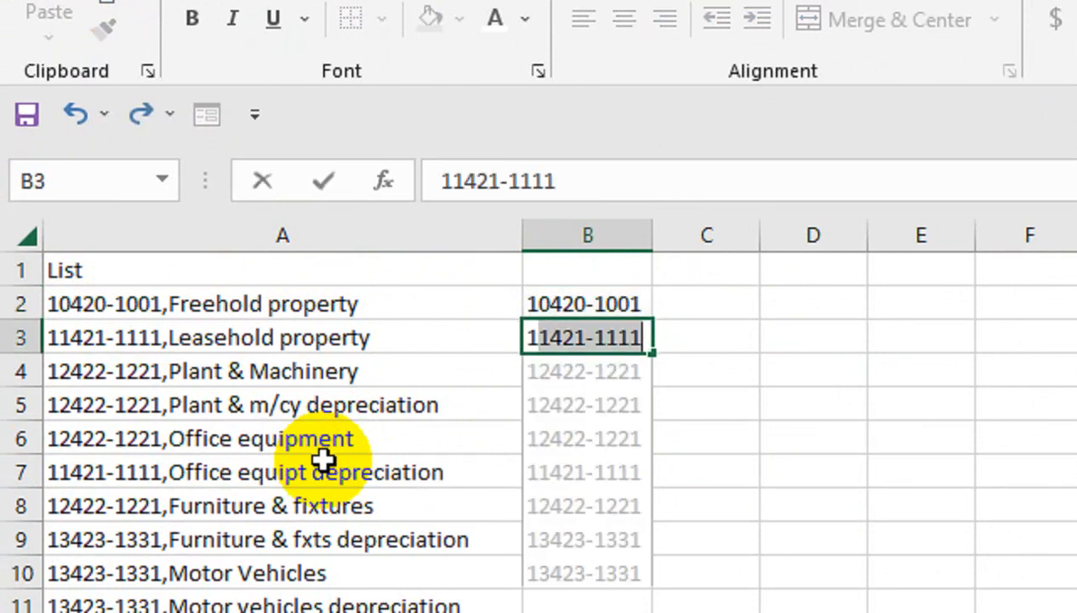
pyautogui.press('Return')
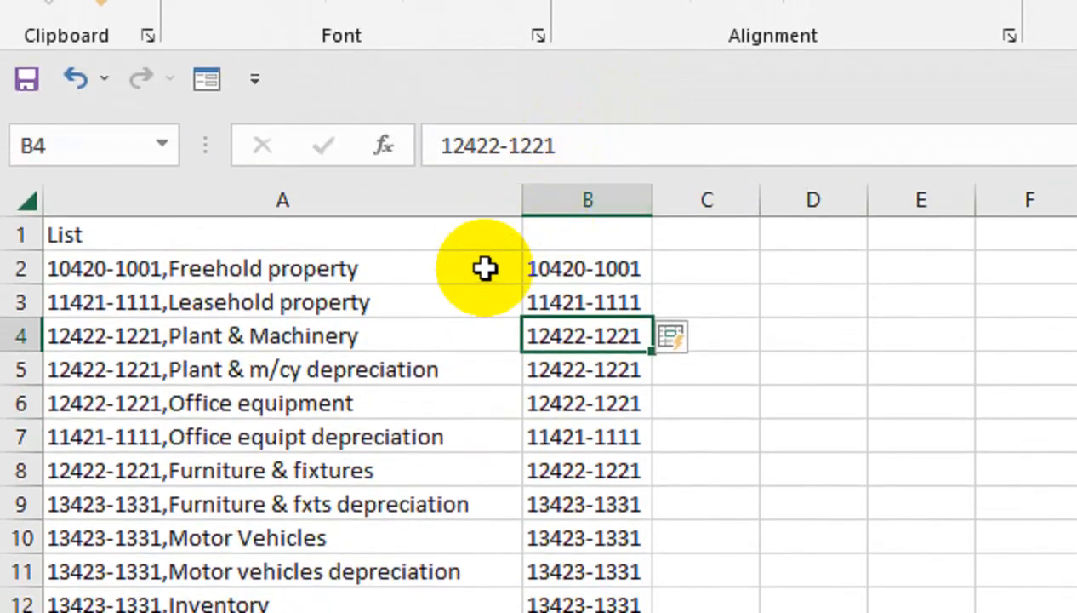
# Step: Undo the flash fill and clear the entered codes from column B
pyautogui.hotkey('ctrl', 'z')
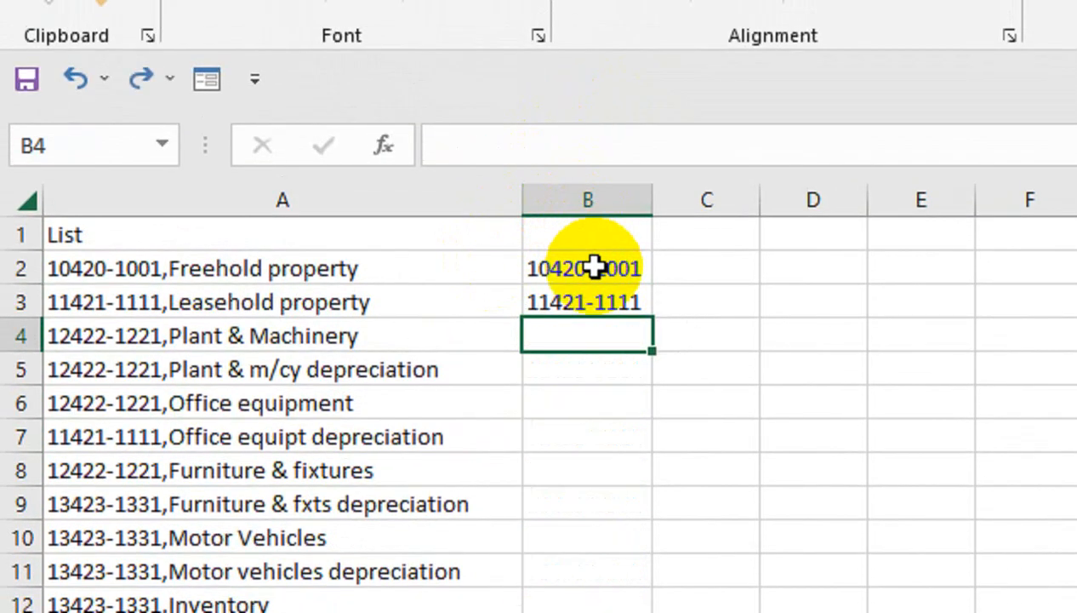
pyautogui.hotkey('ctrl', 'z')
pyautogui.click(614, 268)
pyautogui.press('Delete')
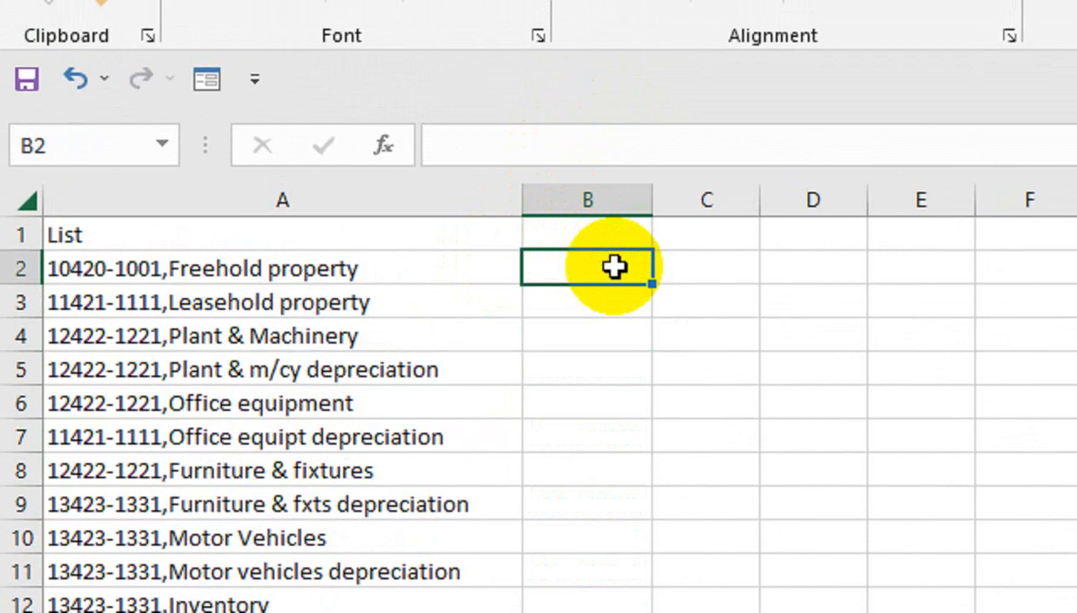
# Step: Enter =LEFT(A2,FIND(",",A2)) in B2 to extract the code up to the comma
pyautogui.write('=lef')
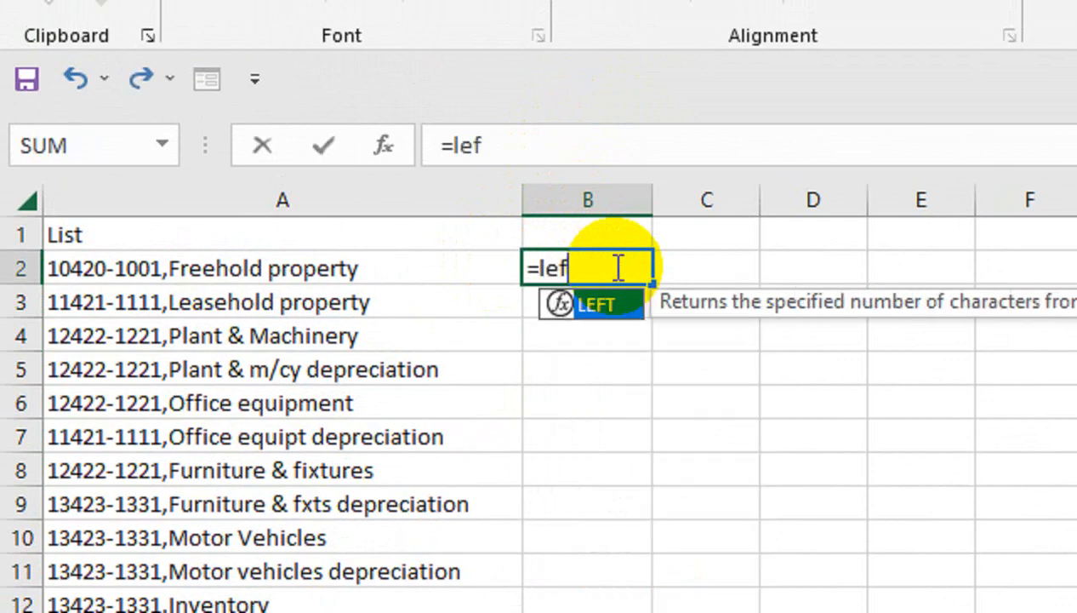
pyautogui.press('Tab')
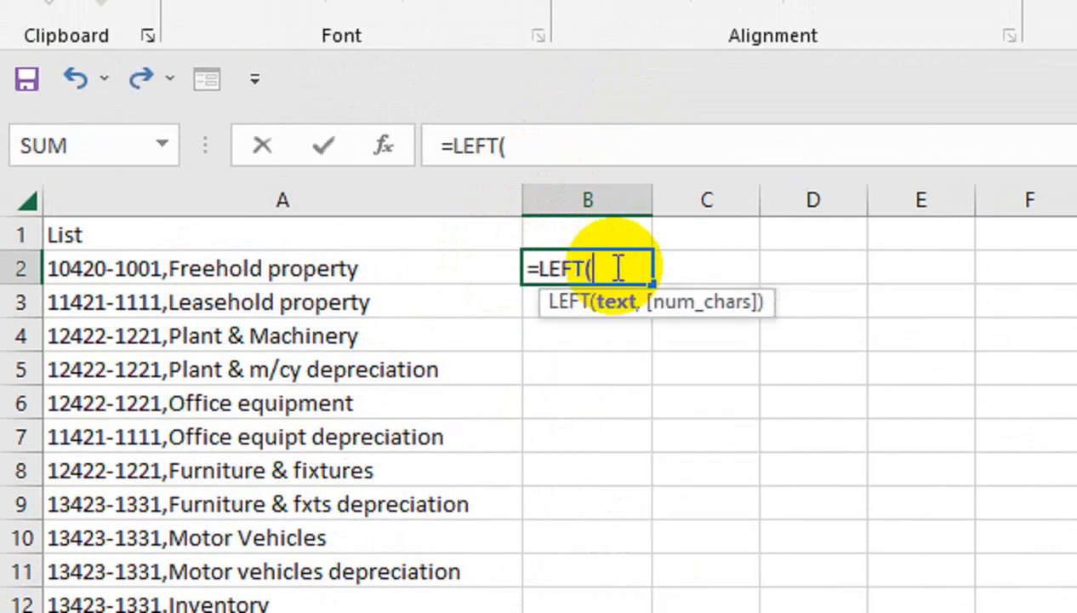
pyautogui.press('Left')
pyautogui.write(',')
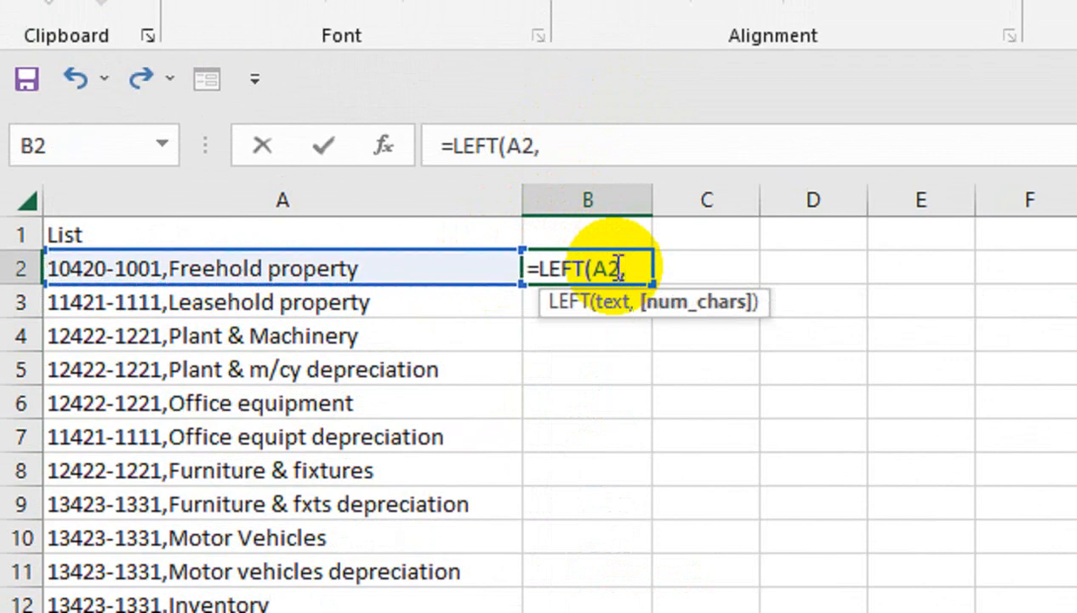
pyautogui.write('finf')
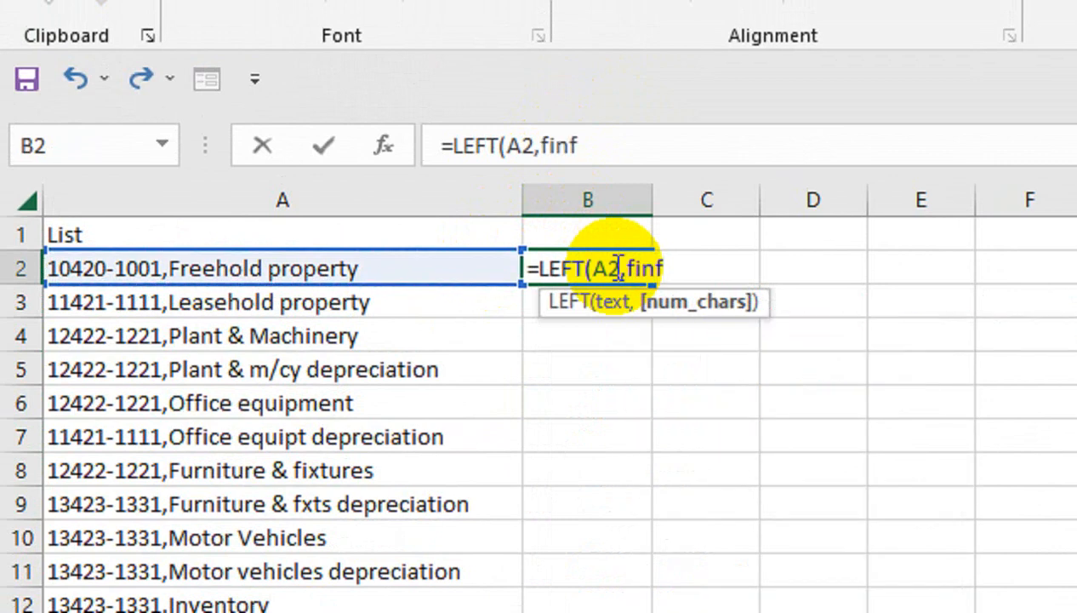
pyautogui.press('BackSpace')
pyautogui.press('Tab')
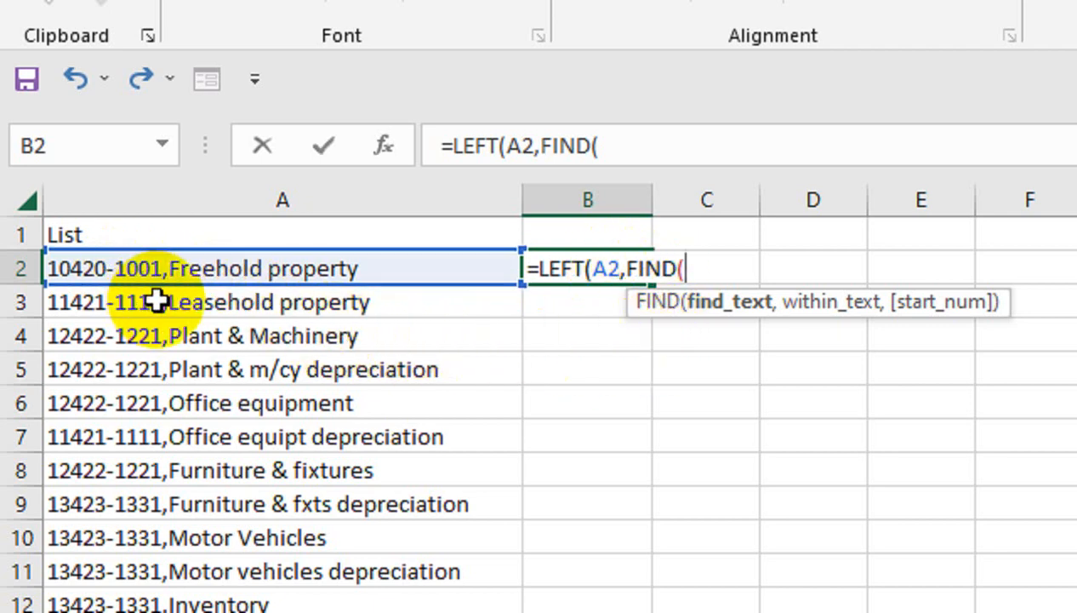
pyautogui.write('",",')
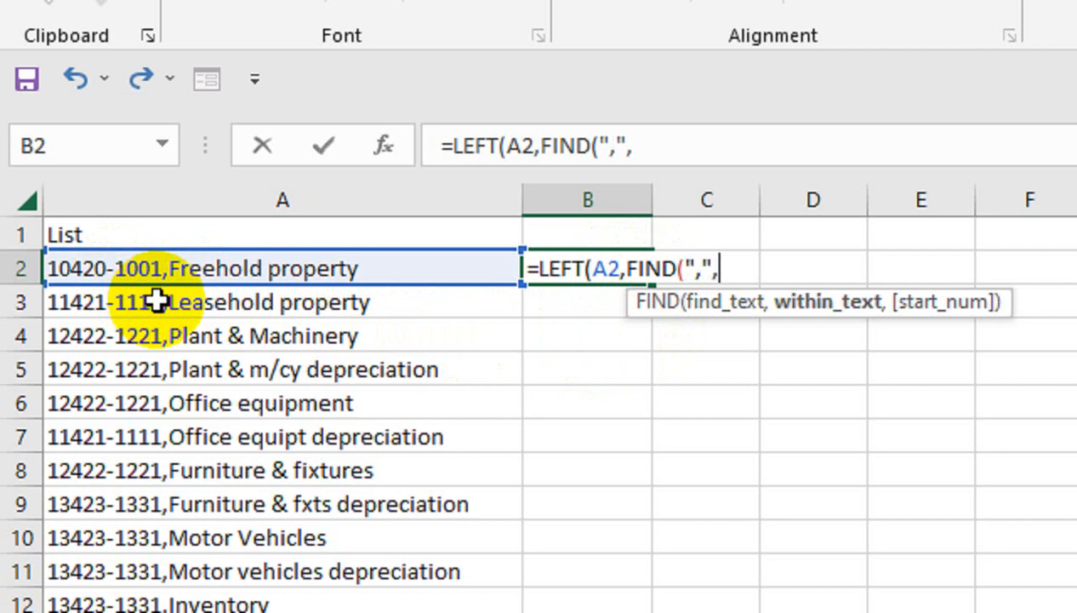
pyautogui.click(180, 266)
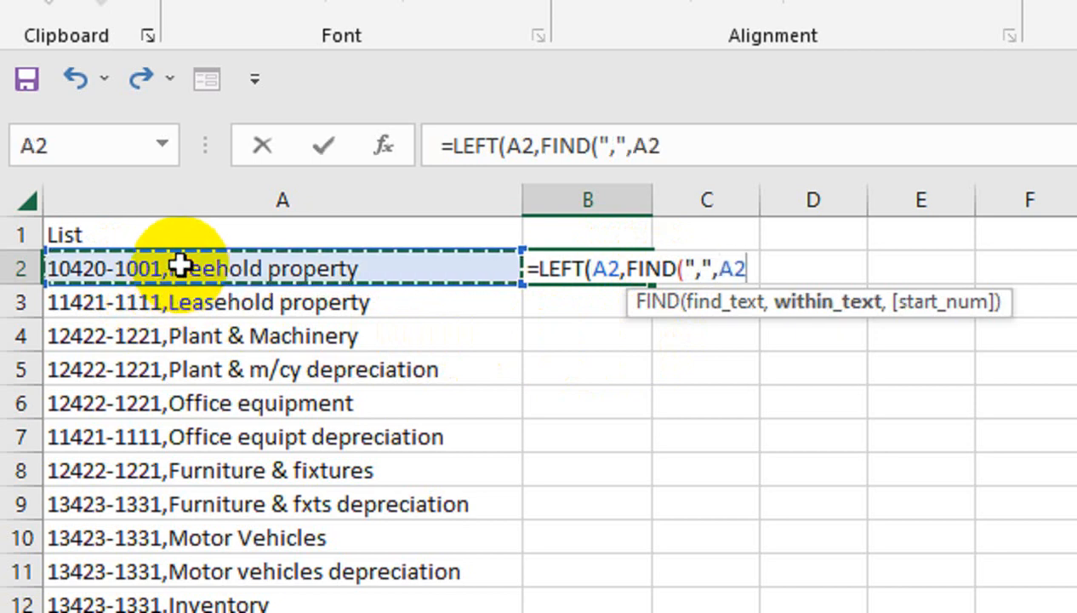
pyautogui.write(',')
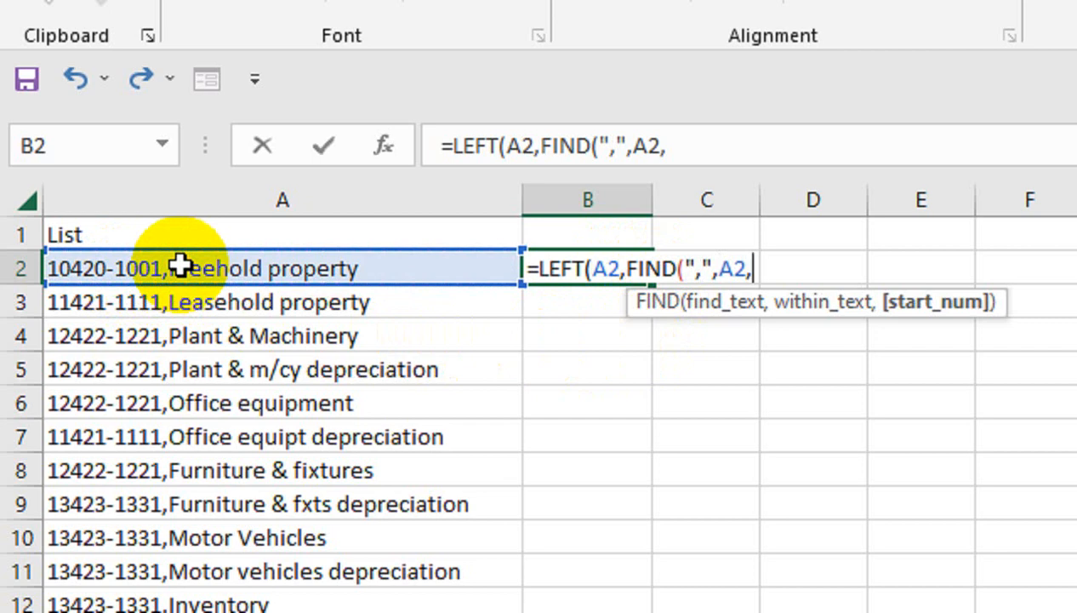
pyautogui.press('BackSpace')
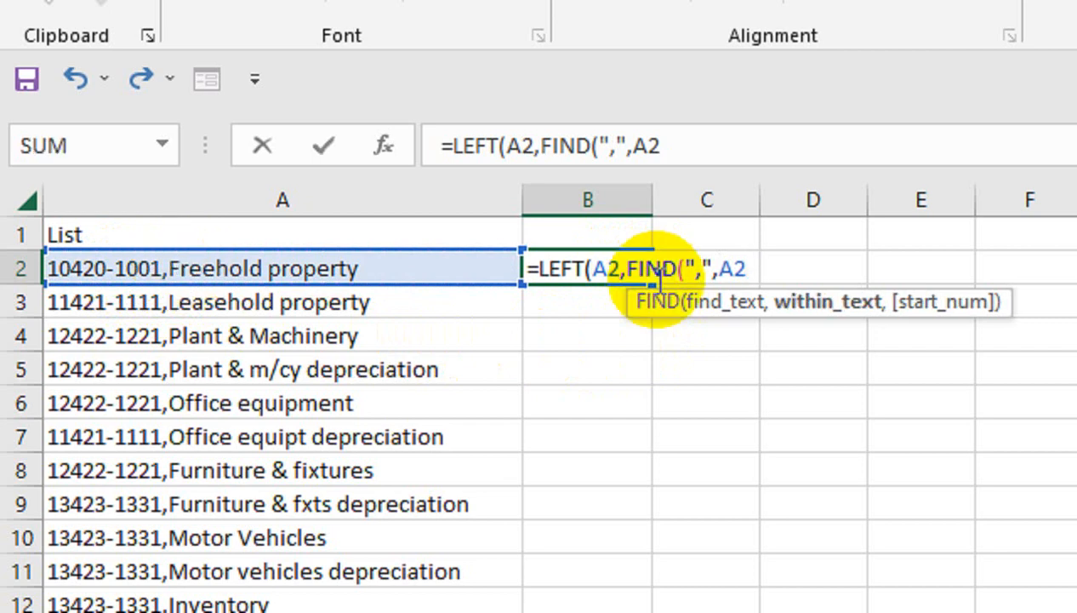
pyautogui.write(')')
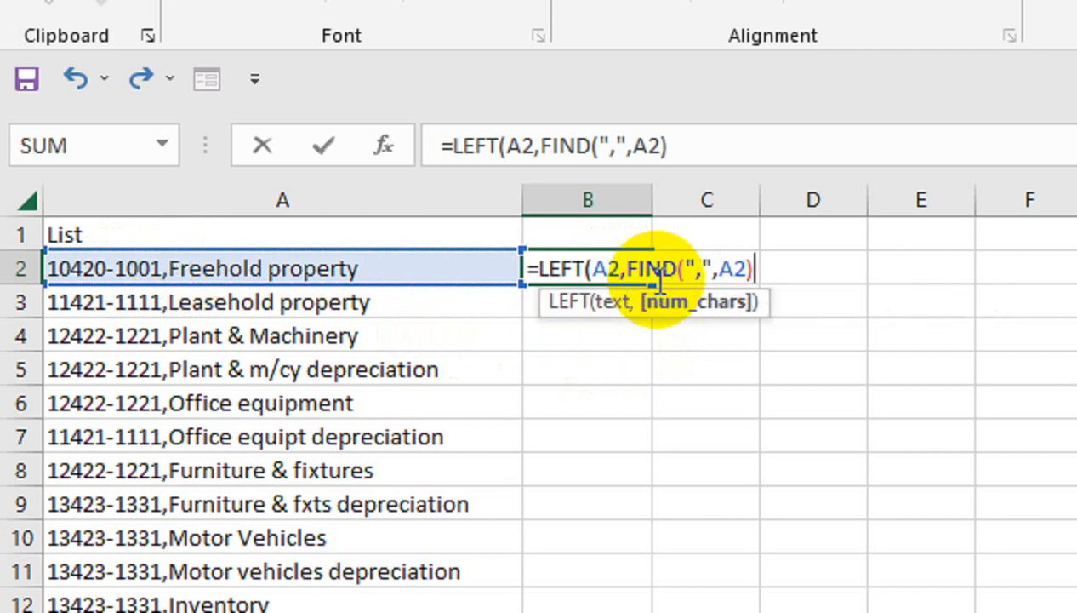
pyautogui.write(')')
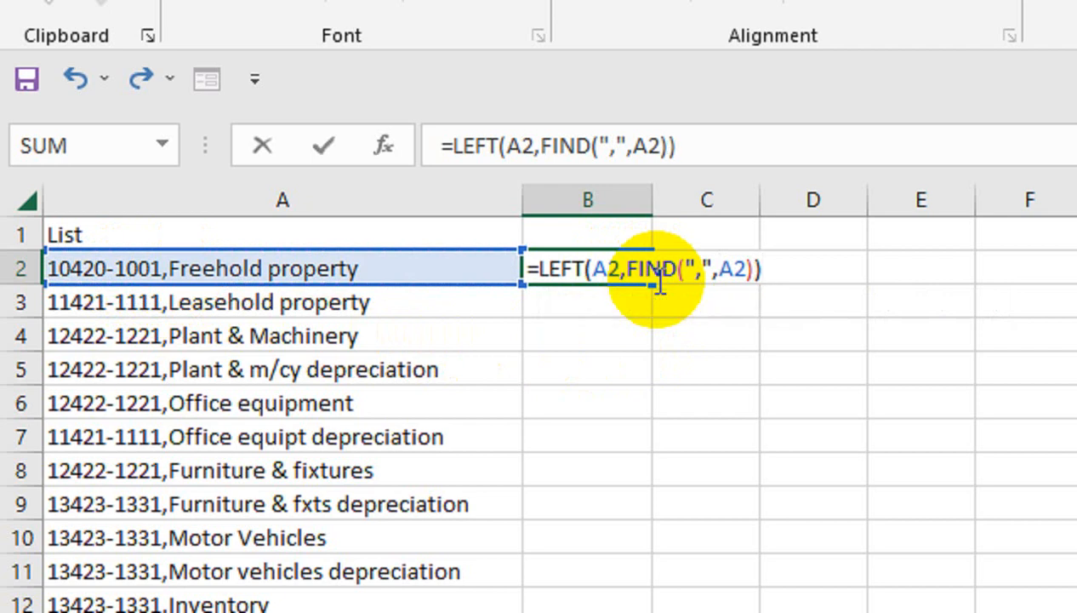
pyautogui.press('Return')
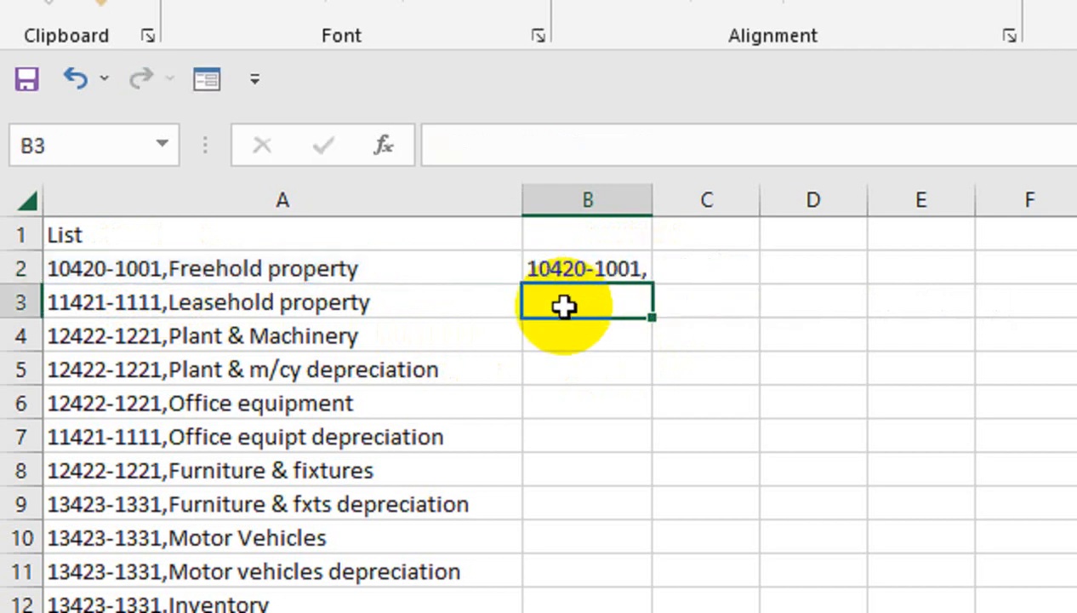
# Step: Change the formula in B2 to =LEFT(A2,FIND(",",A2)-1) so the comma is excluded from the code
pyautogui.click(585, 272)
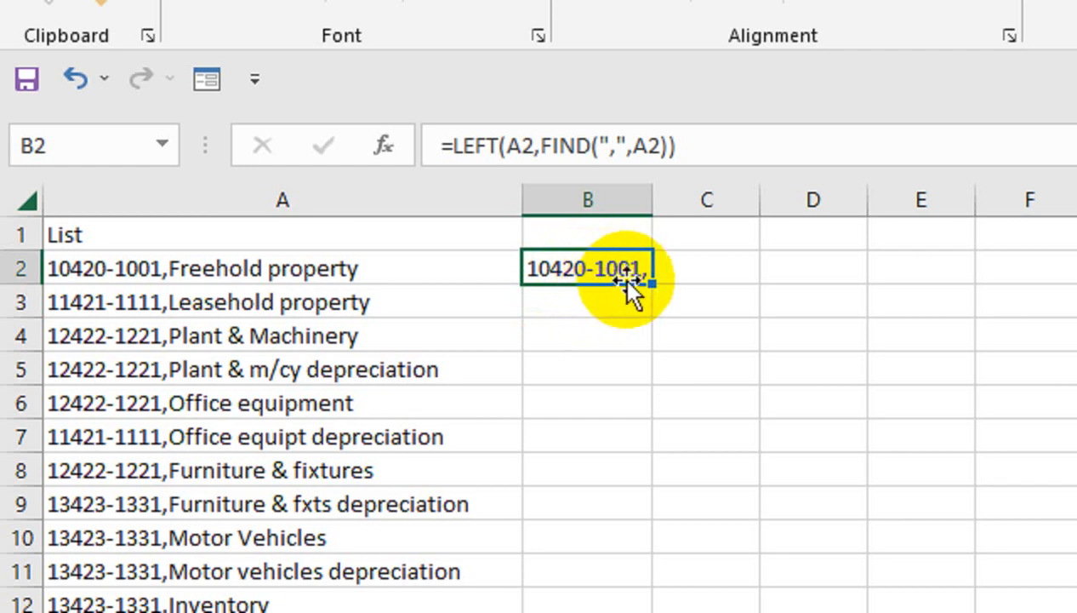
pyautogui.doubleClick(628, 270)
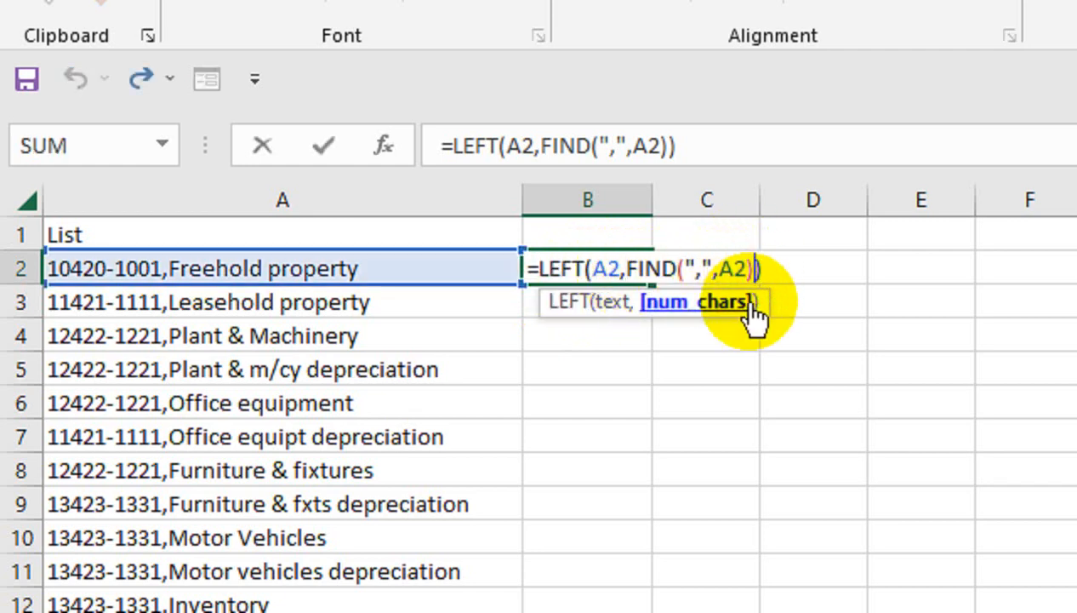
pyautogui.write('-1')
pyautogui.press('Return')
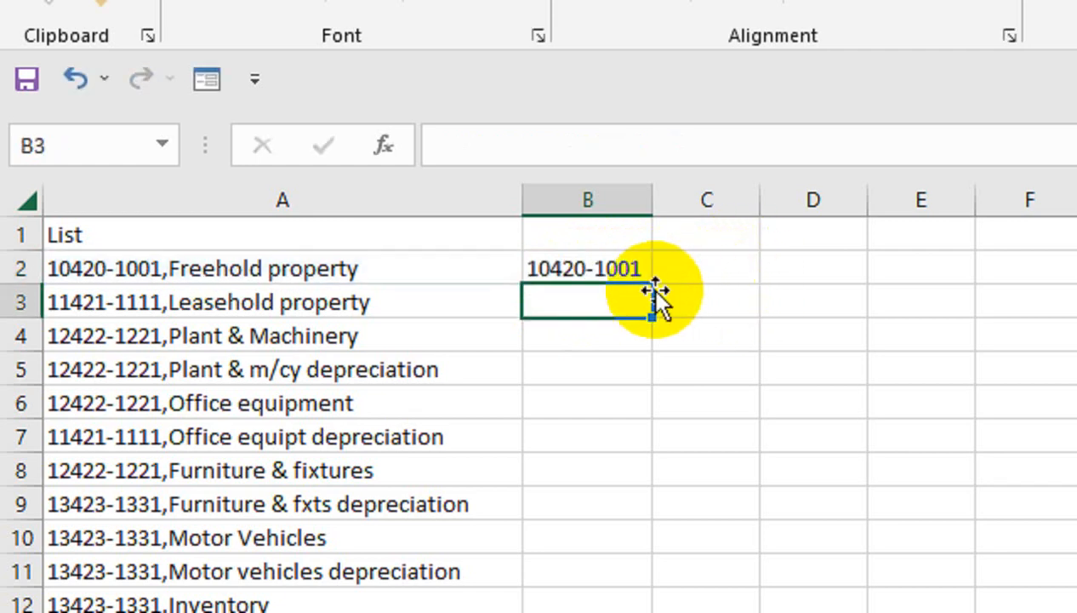
# Step: Copy the corrected LEFT formula from B2 down column B for the coded list items
pyautogui.click(634, 271)
pyautogui.moveTo(652, 284); pyautogui.dragTo(650, 310)
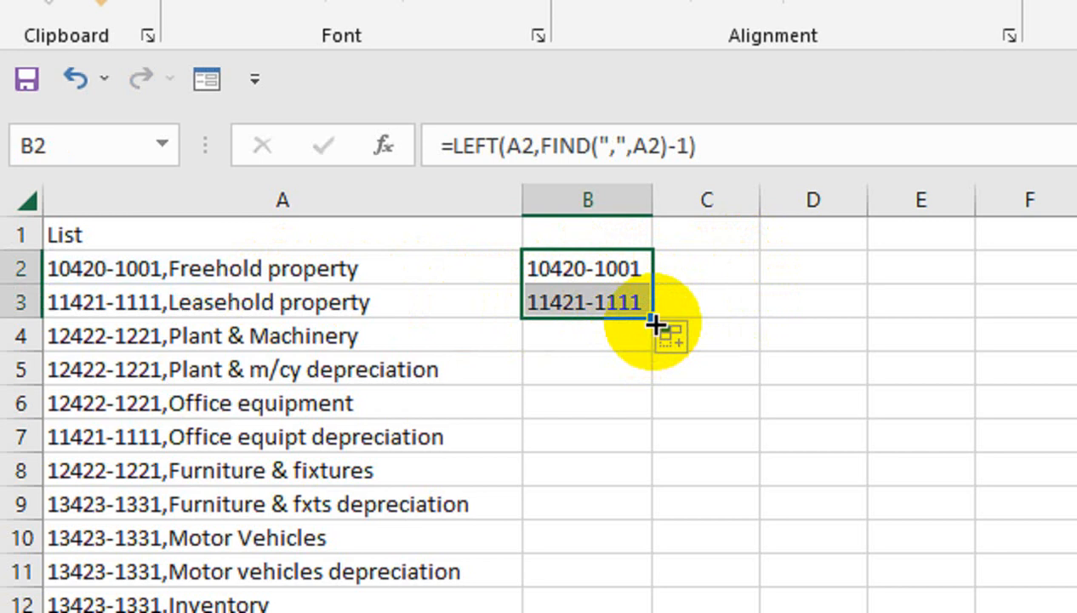
pyautogui.doubleClick(653, 322)
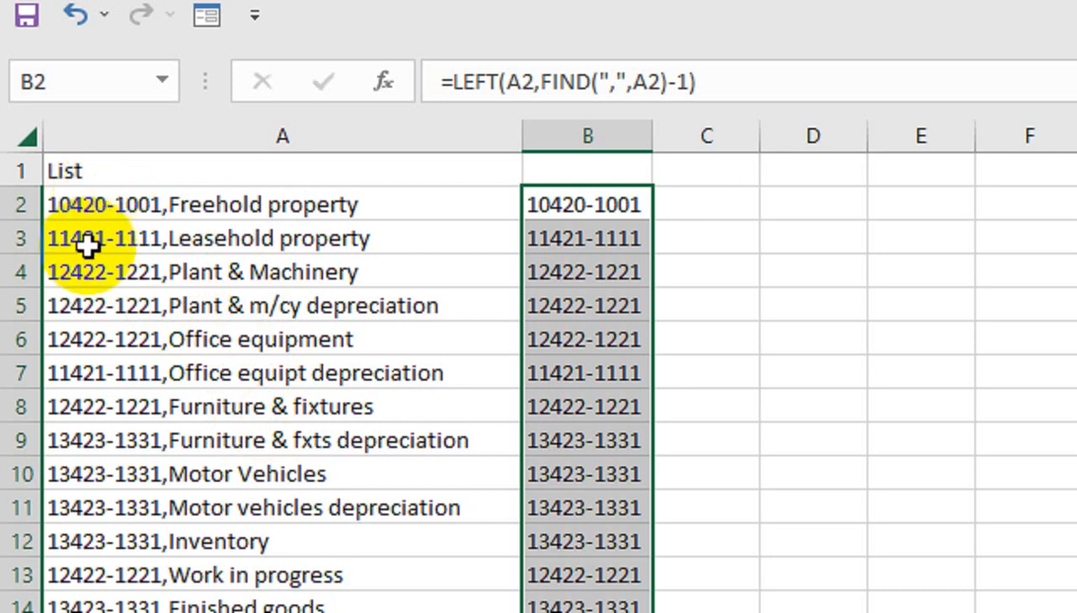
pyautogui.doubleClick(136, 237)
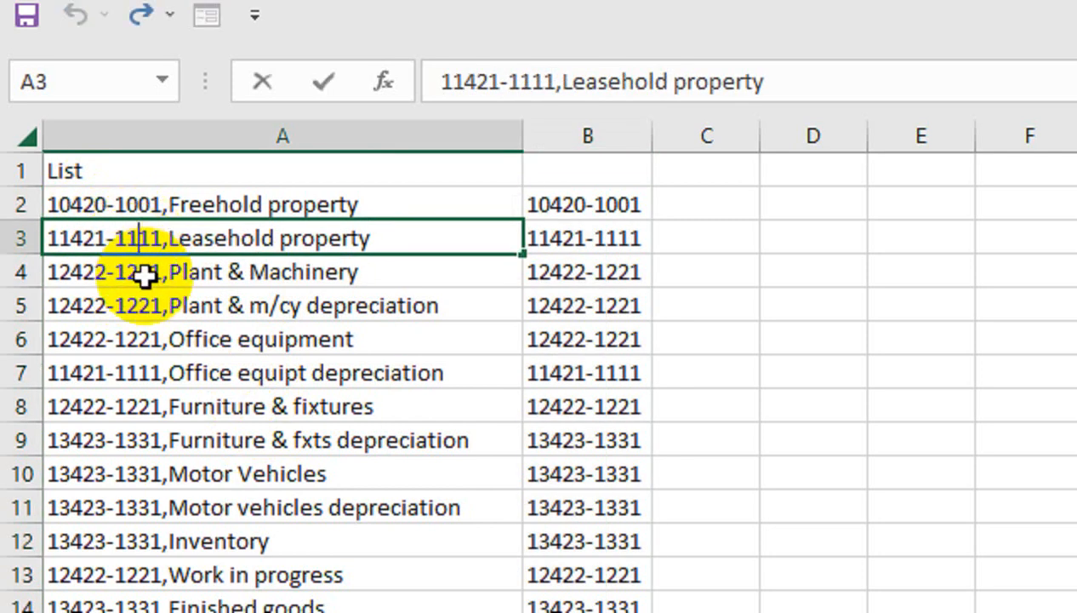
pyautogui.write('25')
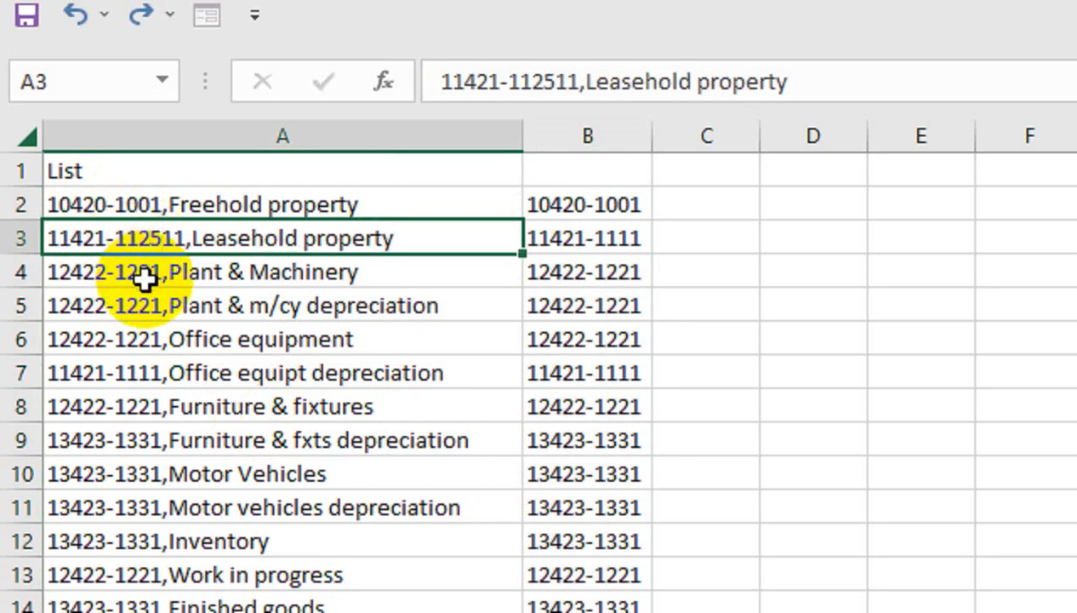
pyautogui.press('Return')
pyautogui.click(549, 243)
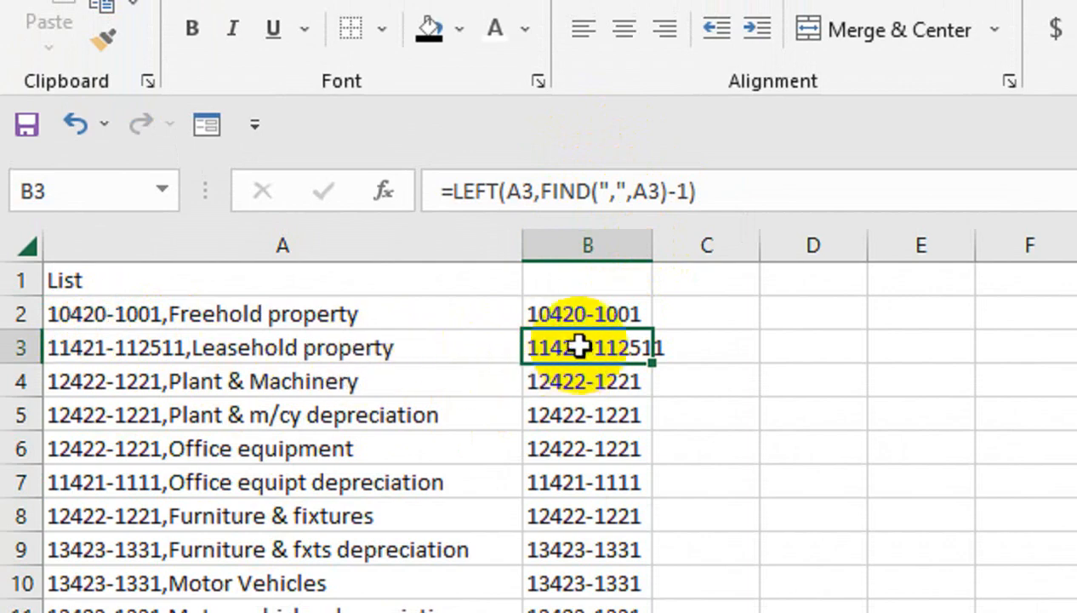
pyautogui.click(74, 422)
pyautogui.hotkey('ctrl', 'Down')
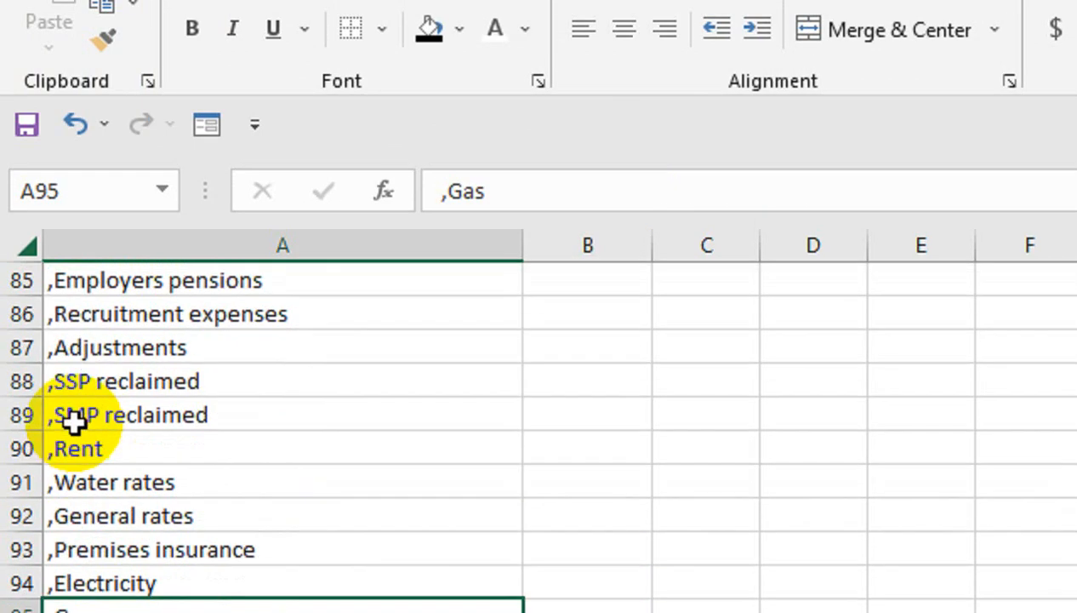
pyautogui.scroll(20, 306, 568)
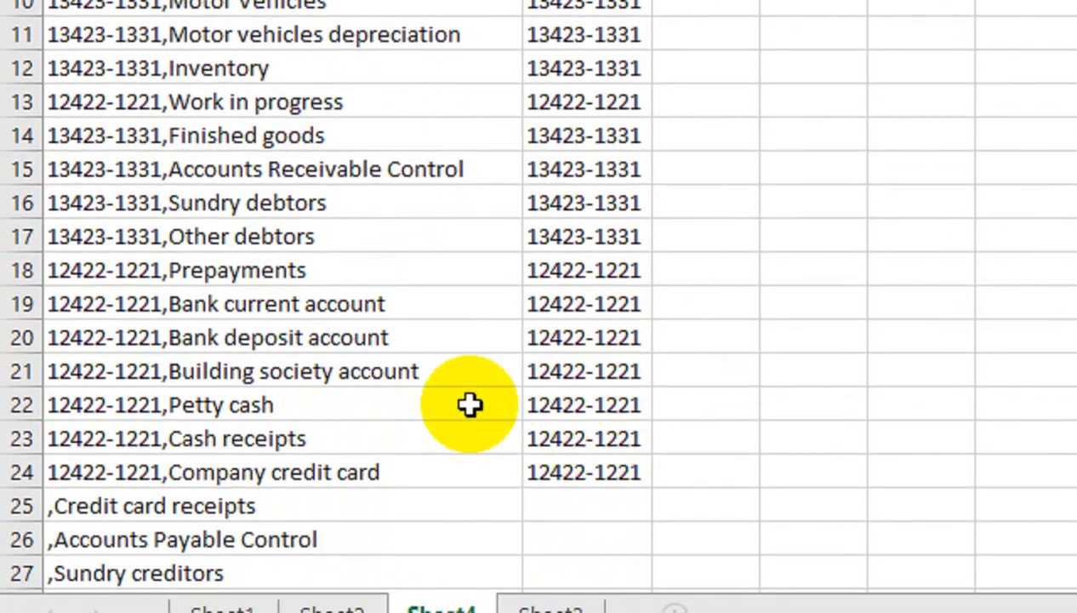
pyautogui.scroll(2, 470, 404)
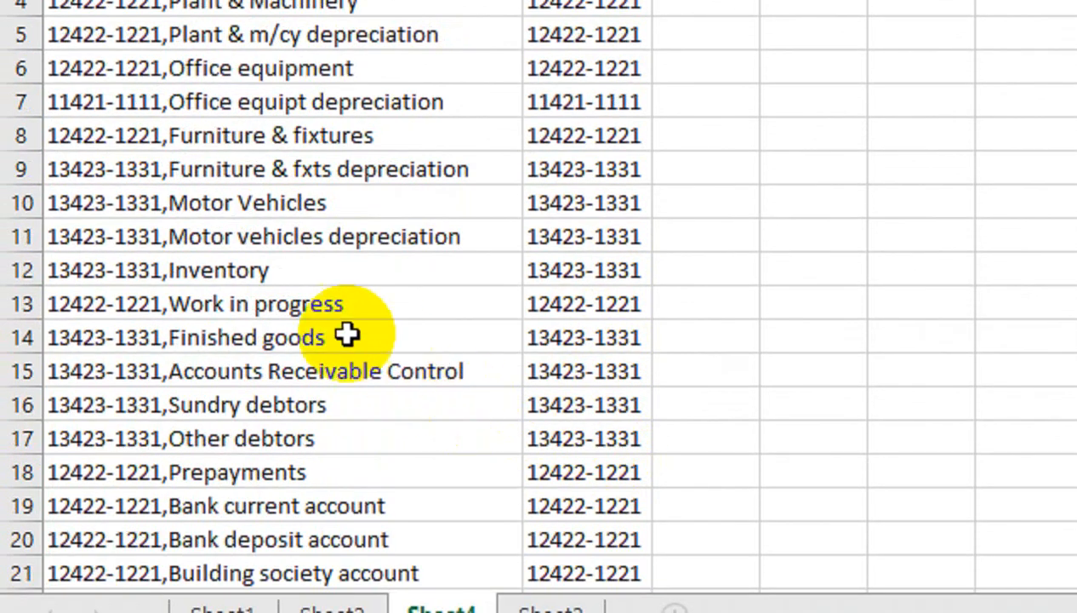
pyautogui.moveTo(347, 335); pyautogui.dragTo(10, 208)
pyautogui.scroll(1, 85, 171)
pyautogui.click(78, 151)
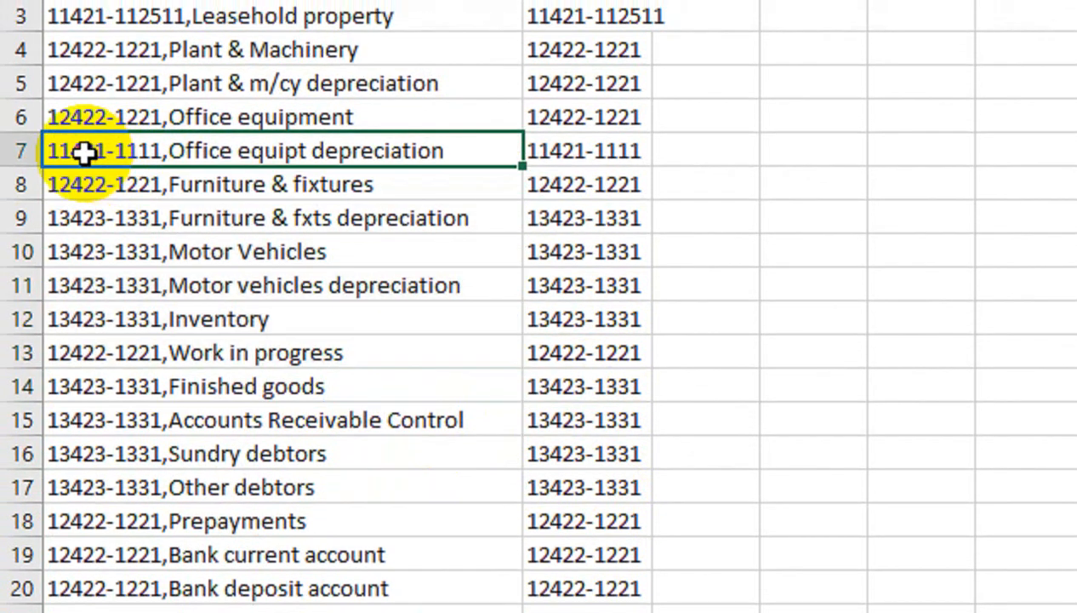
pyautogui.write('659')
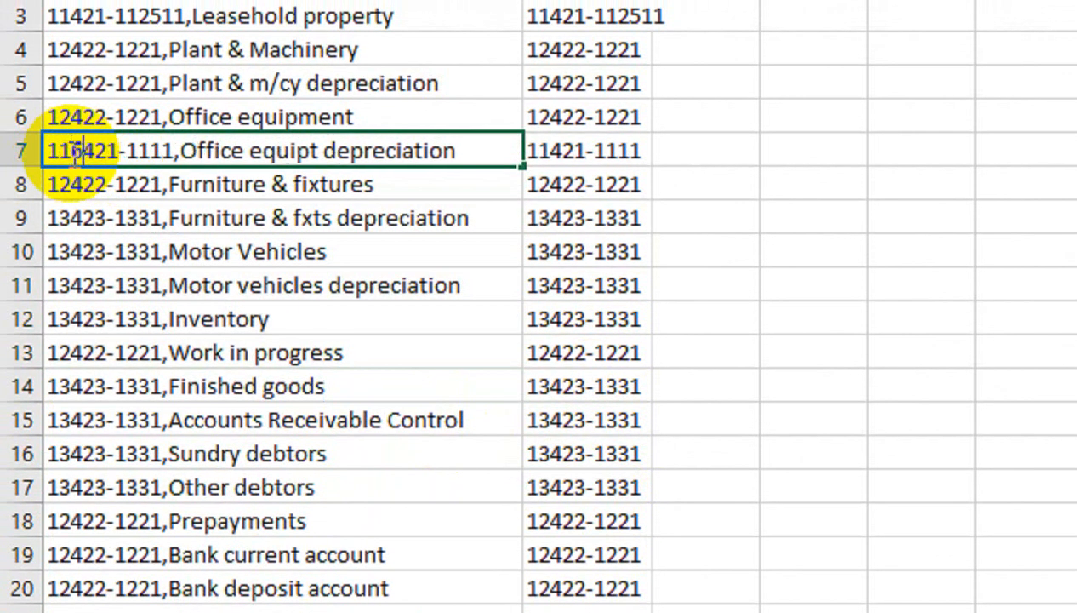
pyautogui.press('Return')
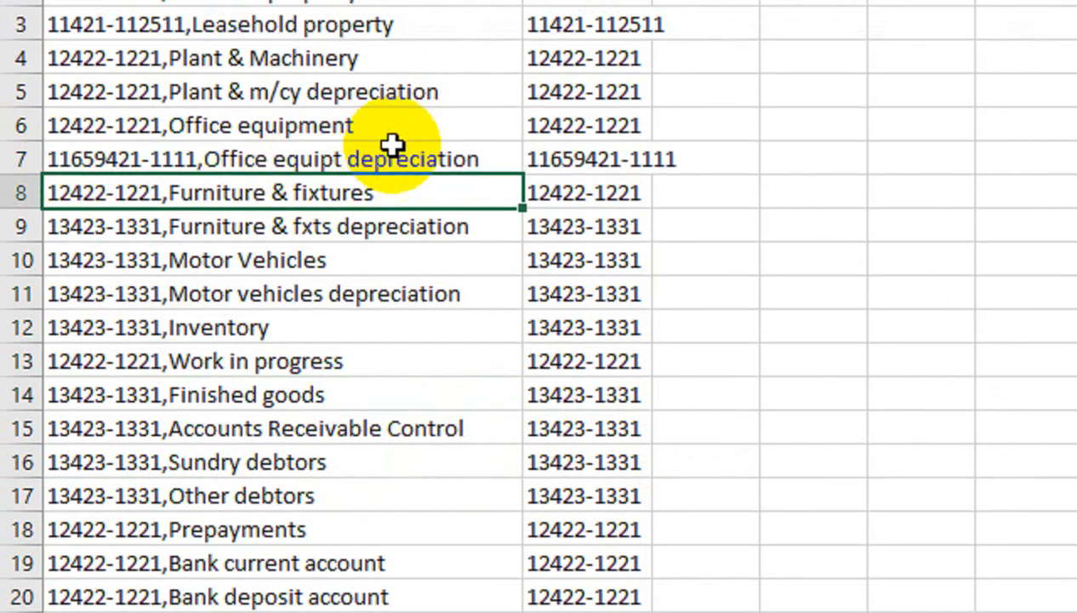
pyautogui.click(574, 158)
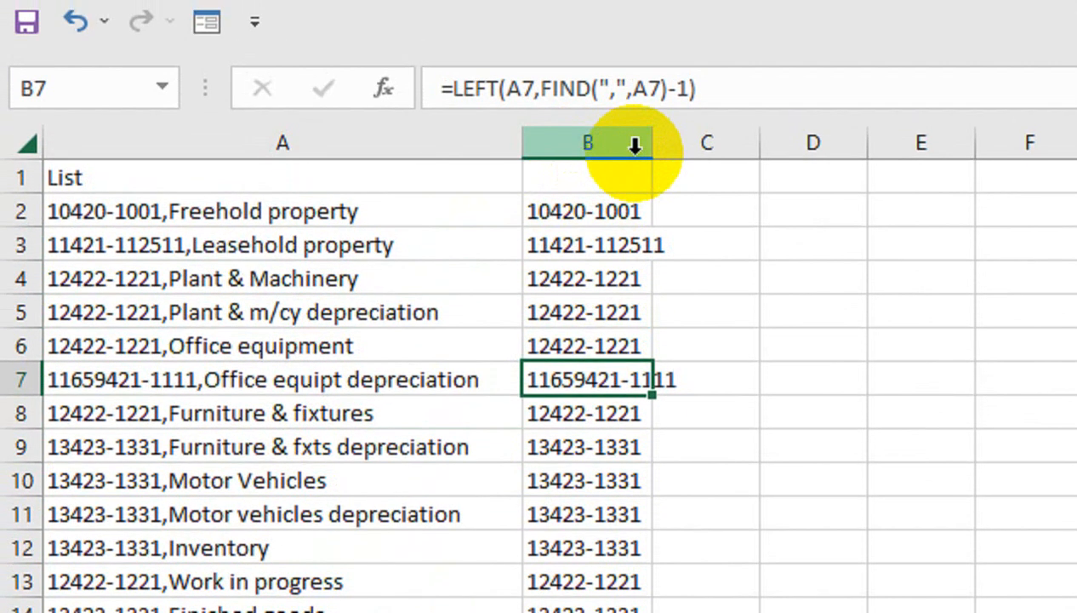
pyautogui.hotkey('ctrl', 'z')
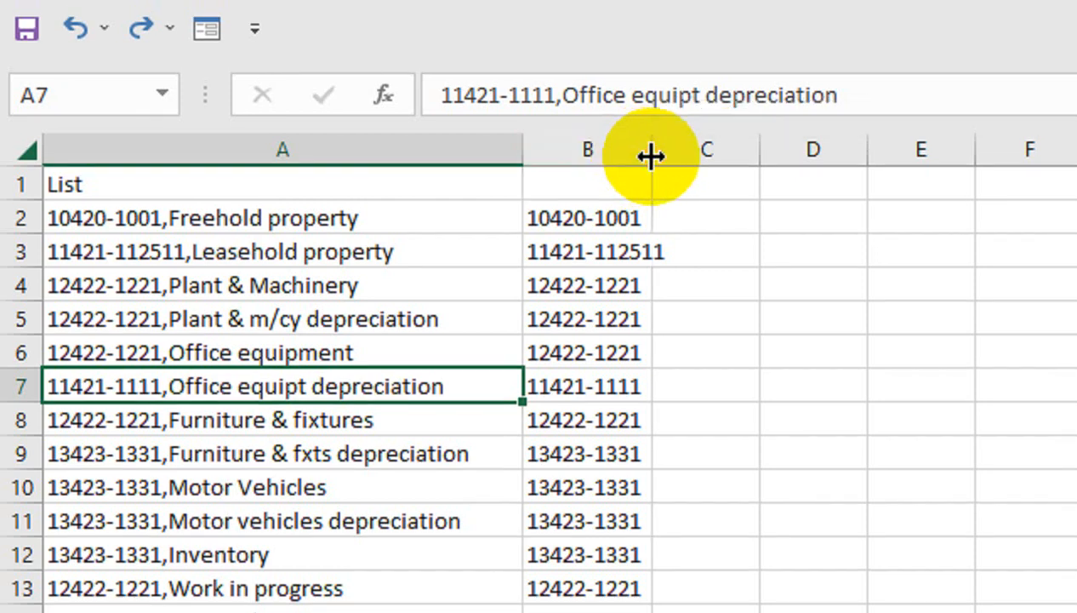
# Step: Autofit column B to its codes and slightly widen the empty column C
pyautogui.doubleClick(652, 145)
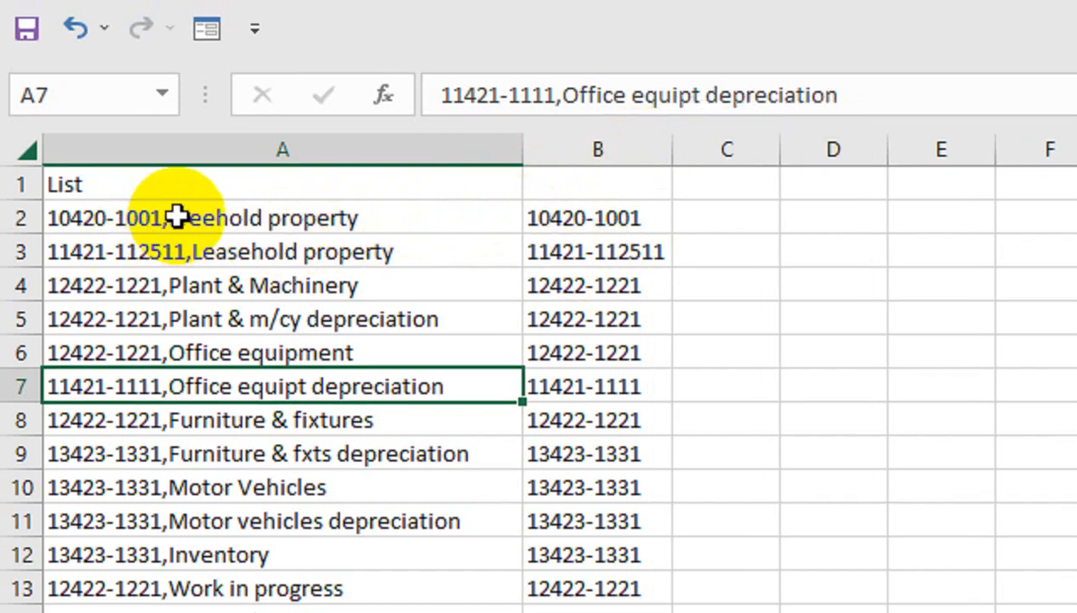
pyautogui.click(753, 223)
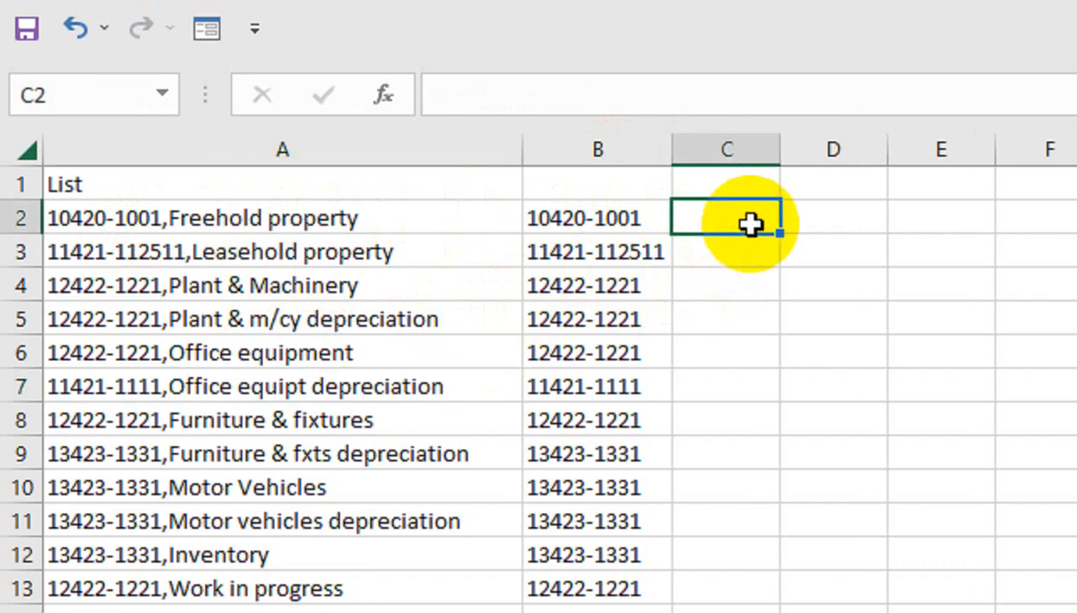
pyautogui.moveTo(766, 174); pyautogui.dragTo(810, 153)
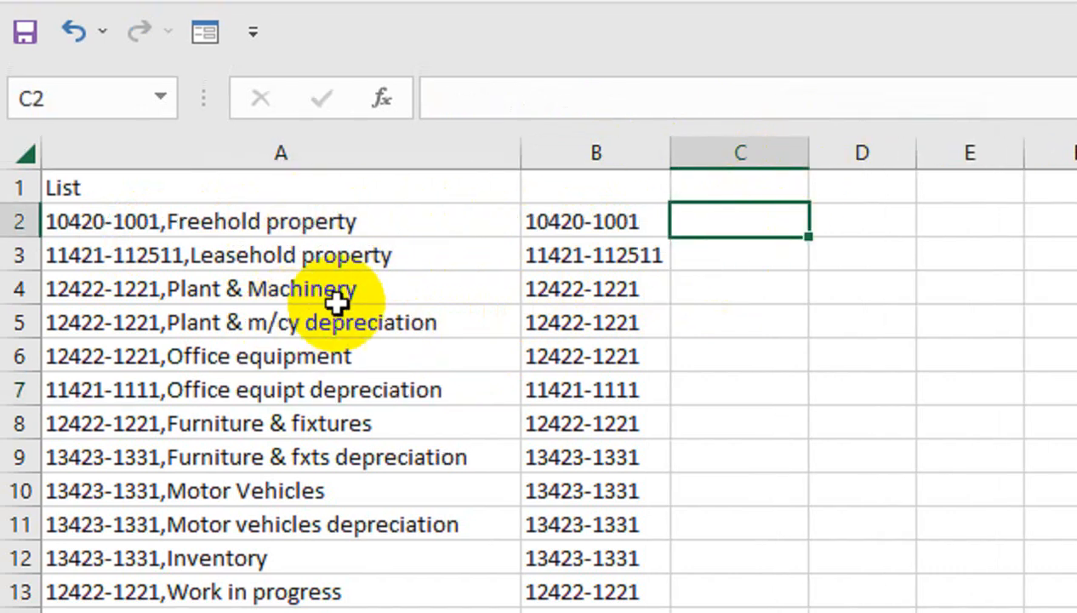
pyautogui.click(640, 193)
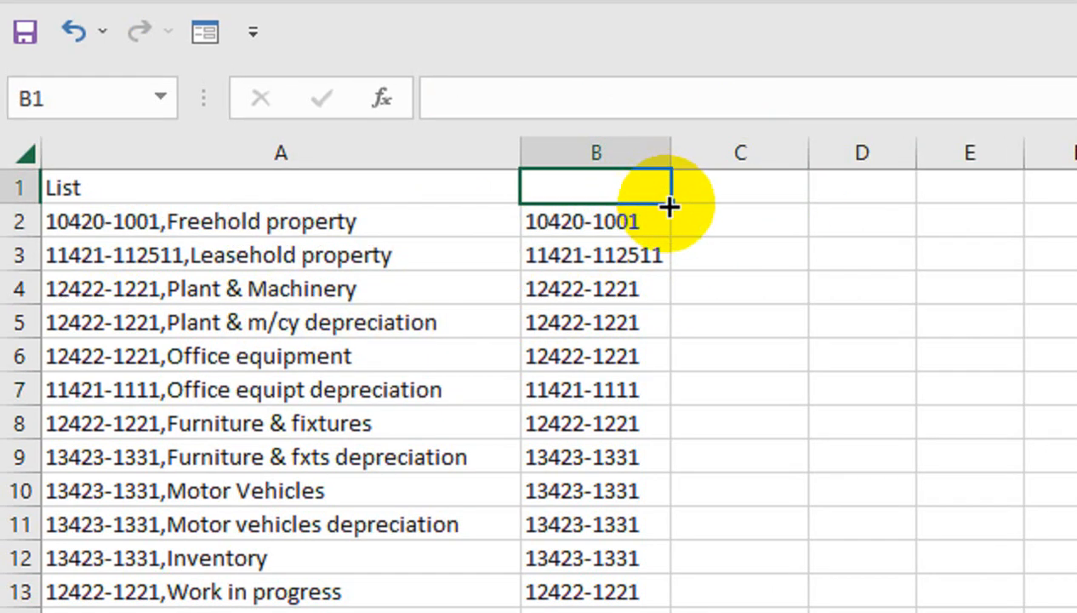
# Step: Begin a RIGHT formula in C2 on A2, with LEN(A2) as the first part of its character count
pyautogui.click(774, 223)
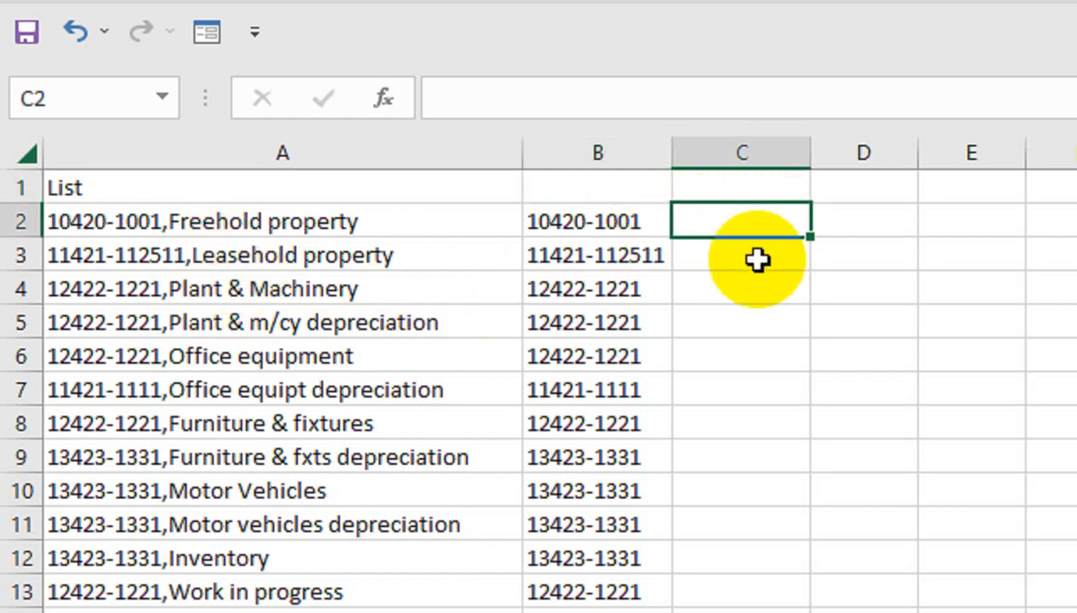
pyautogui.write('=rif')
pyautogui.press('BackSpace')
pyautogui.write('g')
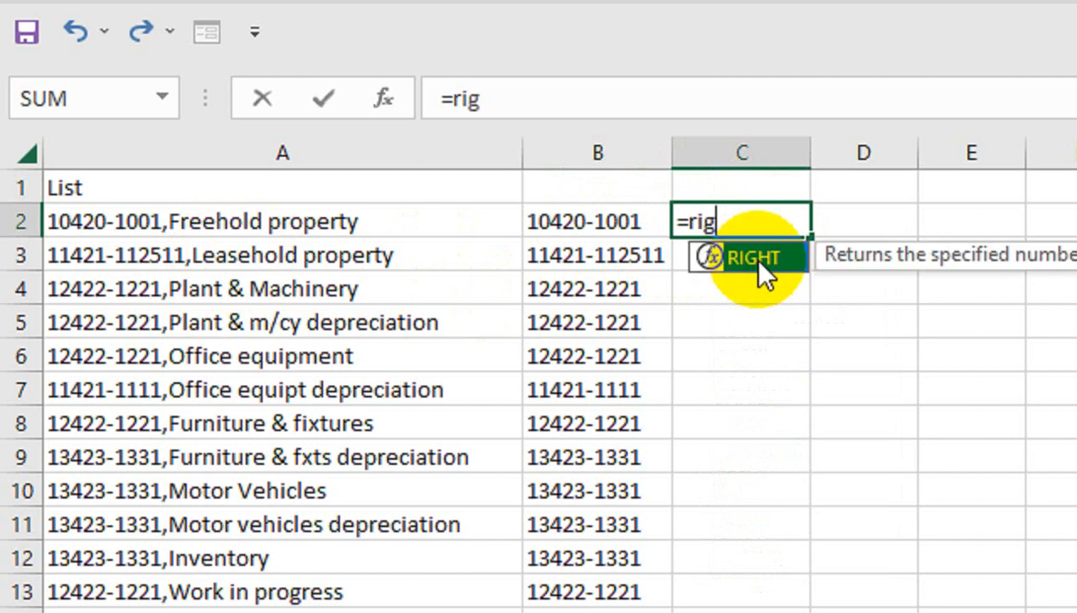
pyautogui.press('Tab')
pyautogui.press('Left')
pyautogui.press('Left')
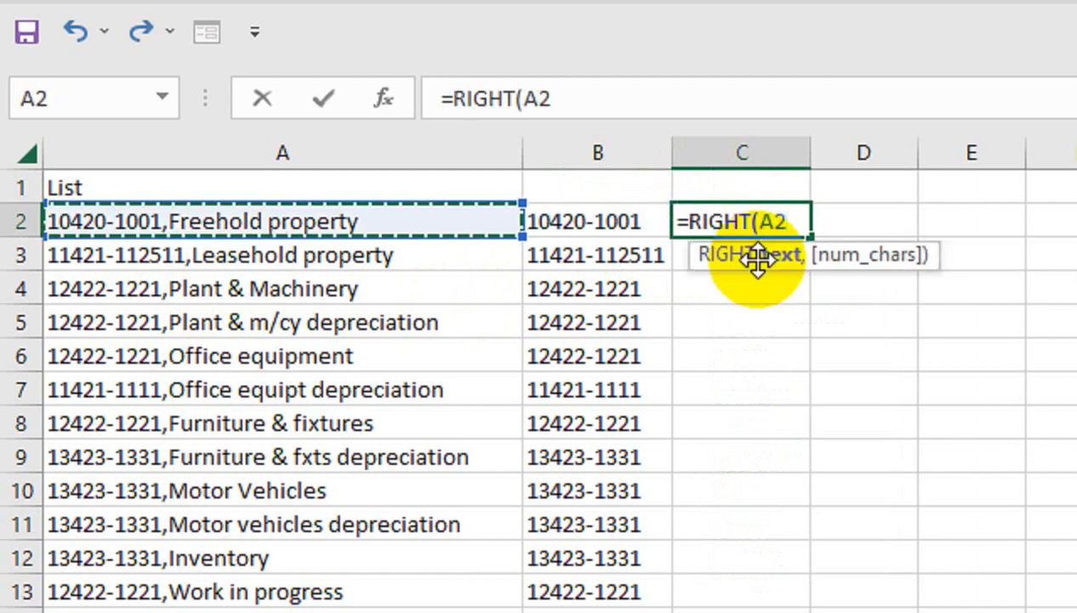
pyautogui.write(',')
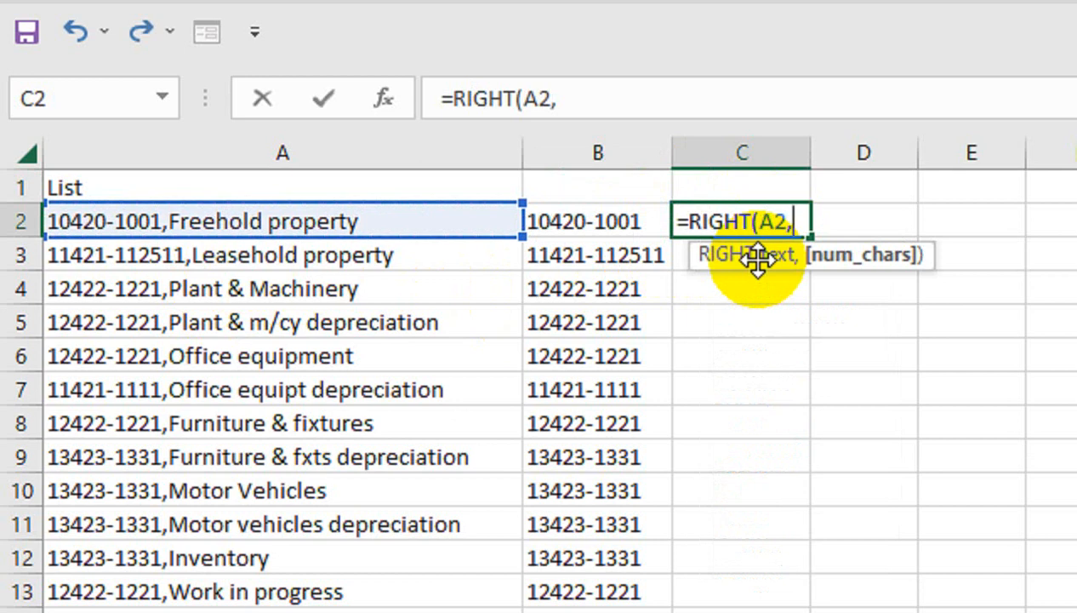
pyautogui.write('le')
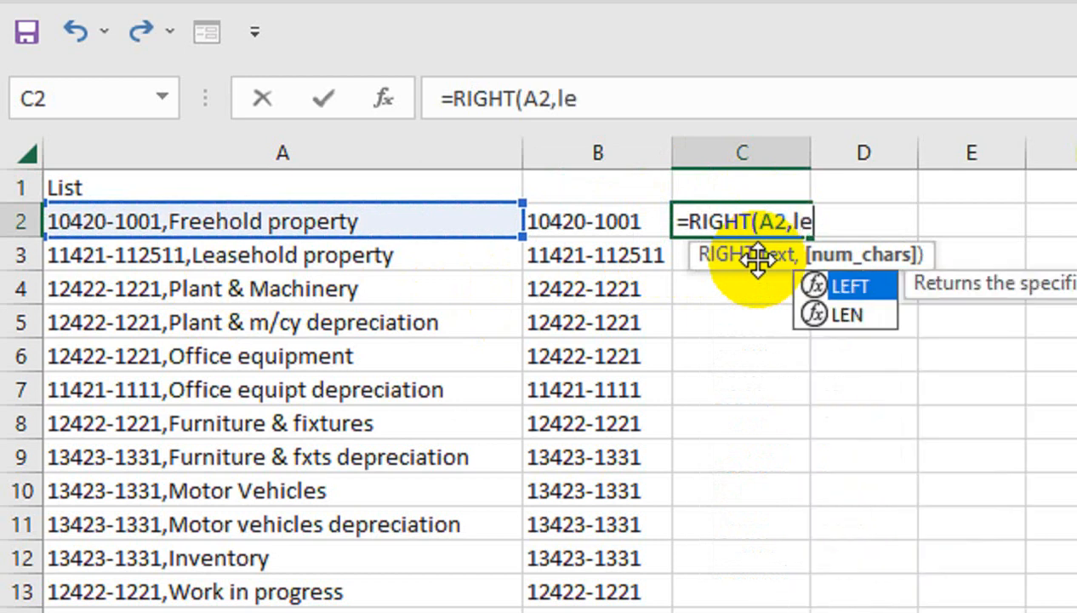
pyautogui.write('n')
pyautogui.press('Tab')
pyautogui.press('Left')
pyautogui.press('Left')
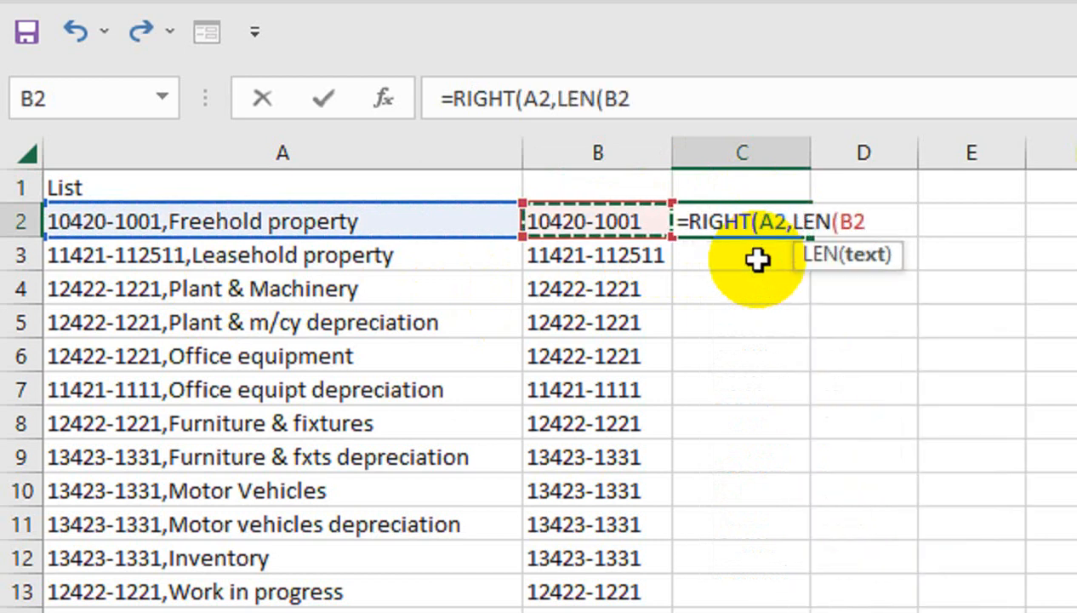
pyautogui.write(')')
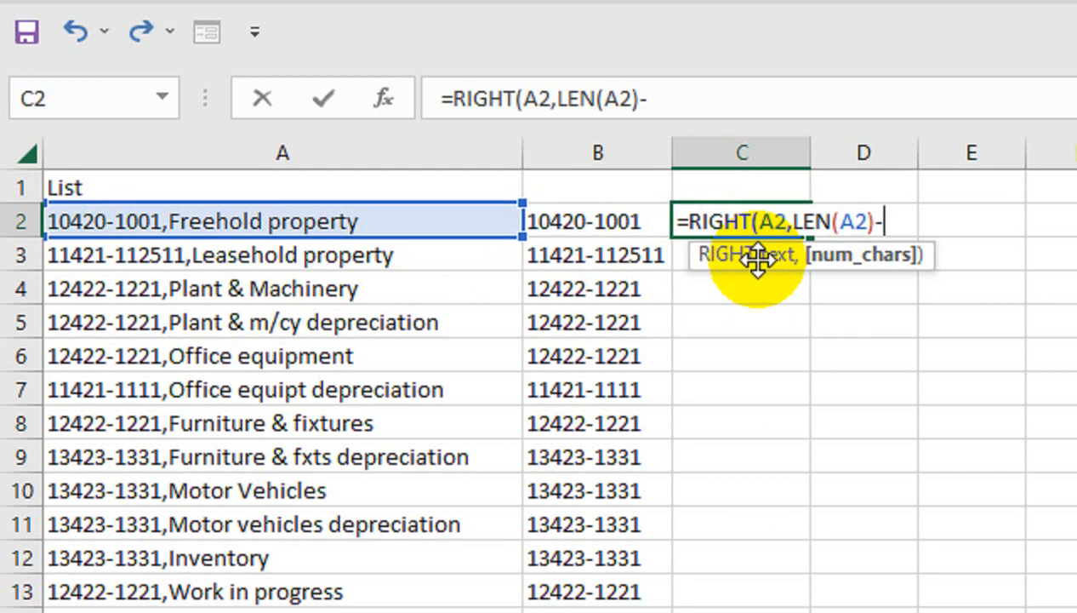
# Step: Subtract FIND(",",A2) from the length and enter the completed formula =RIGHT(A2,LEN(A2)-FIND(",",A2)) in C2
pyautogui.write('-fin')
pyautogui.press('Tab')
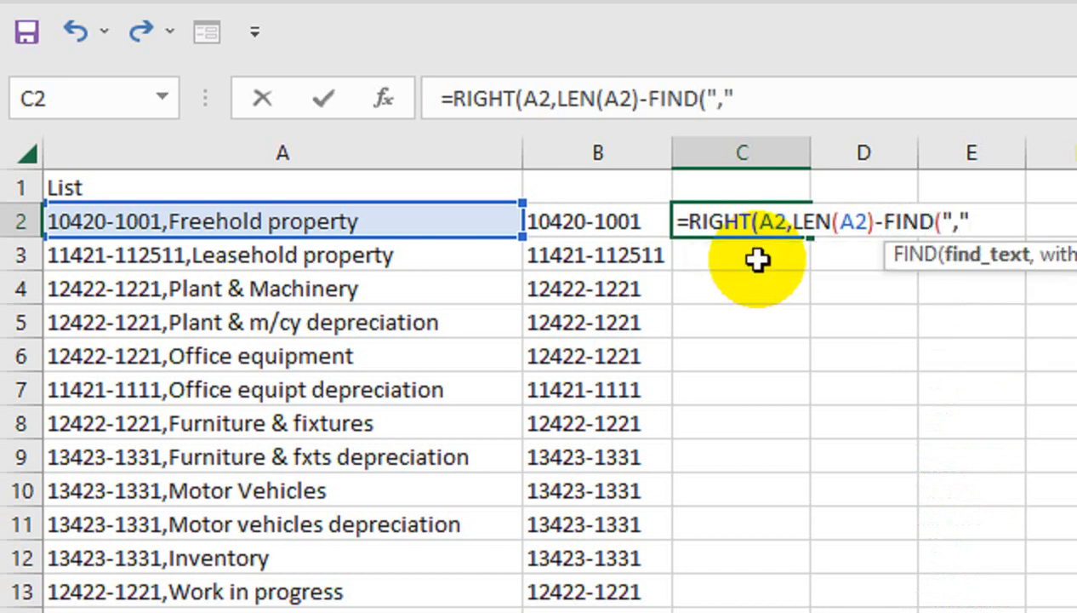
pyautogui.write('",",')
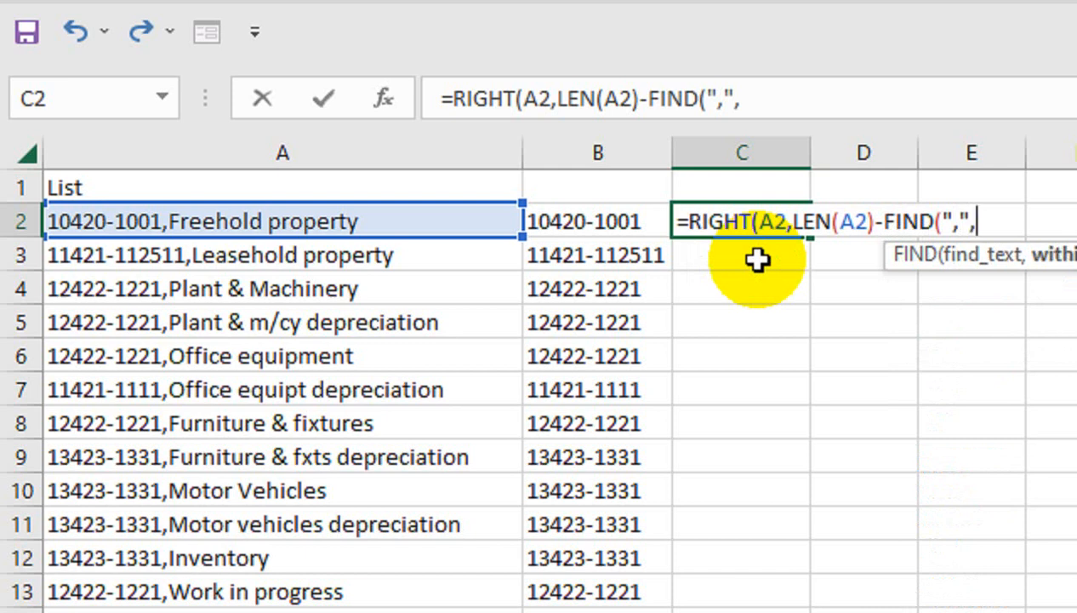
pyautogui.press('Left')
pyautogui.press('Left')
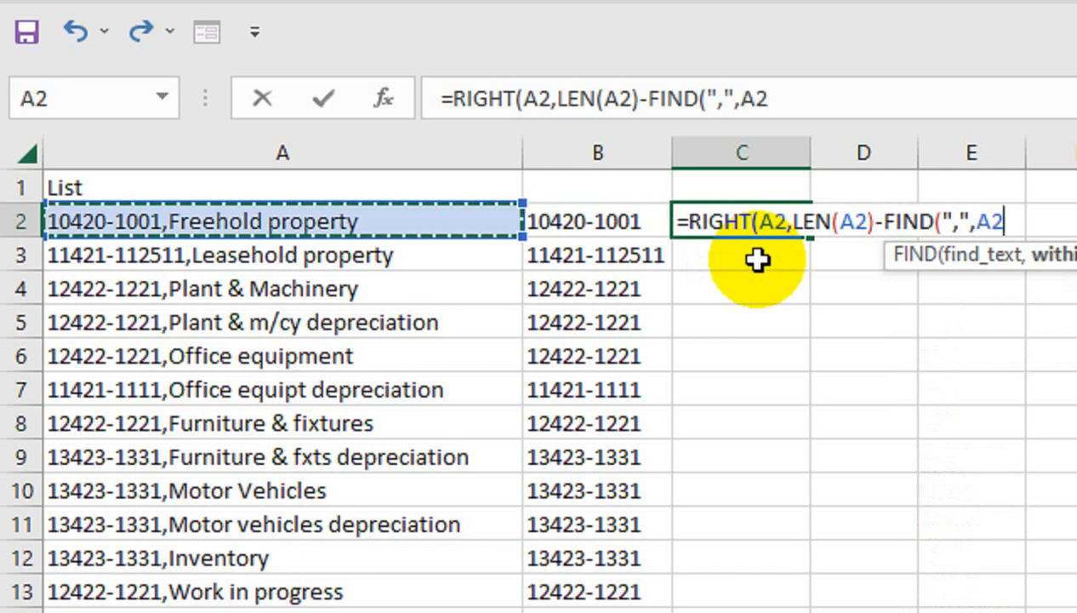
pyautogui.write(')')
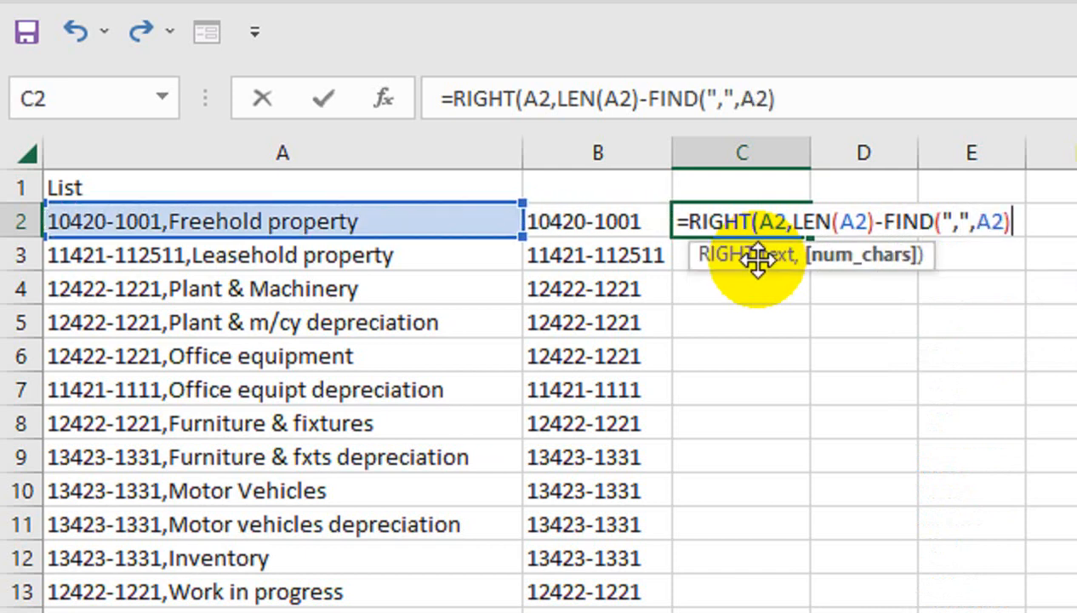
pyautogui.write(')')
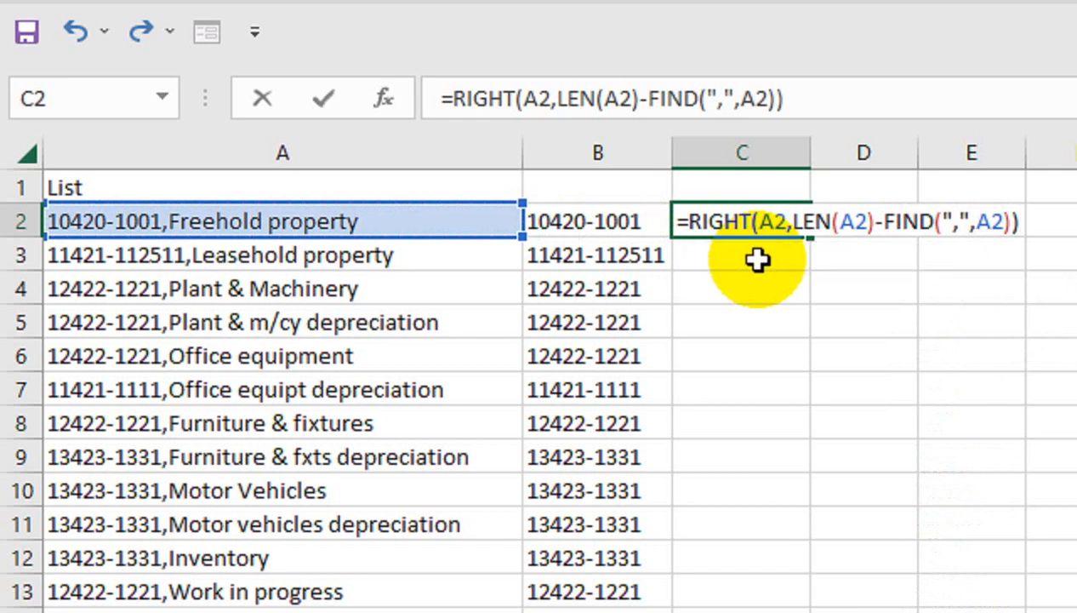
pyautogui.press('Return')
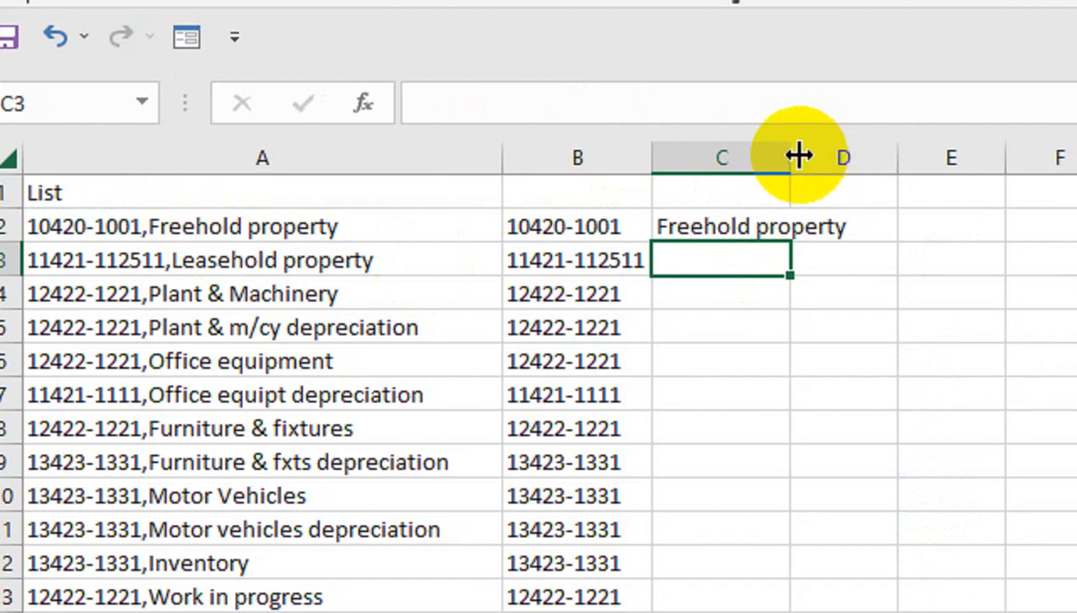
# Step: Copy the RIGHT formula from C2 down the list and autofit column C to the descriptions
pyautogui.doubleClick(811, 152)
pyautogui.click(784, 224)
pyautogui.doubleClick(857, 243)
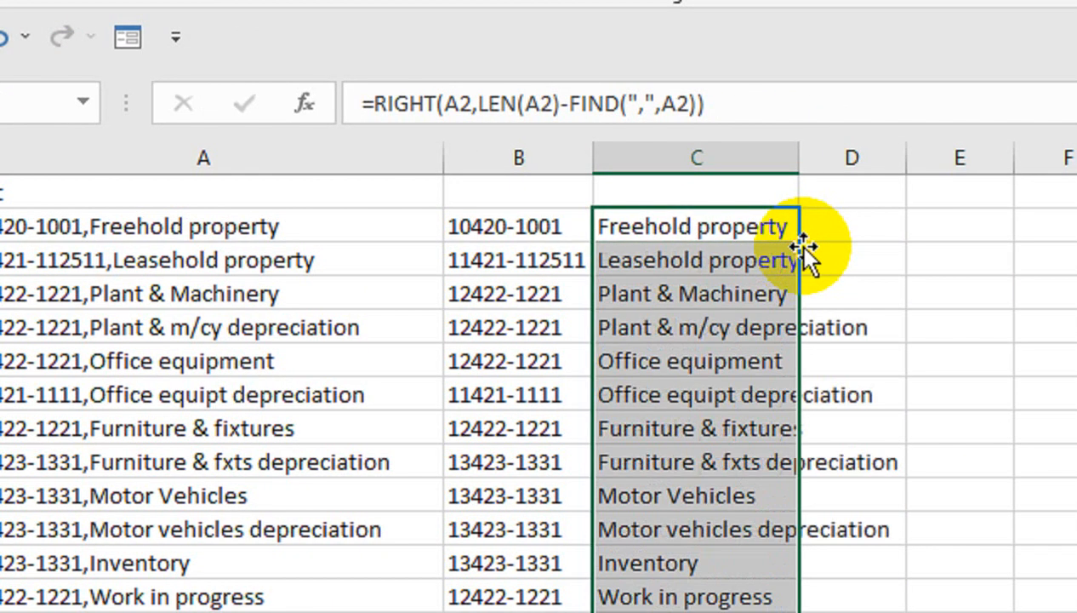
pyautogui.click(796, 183)
pyautogui.doubleClick(797, 160)
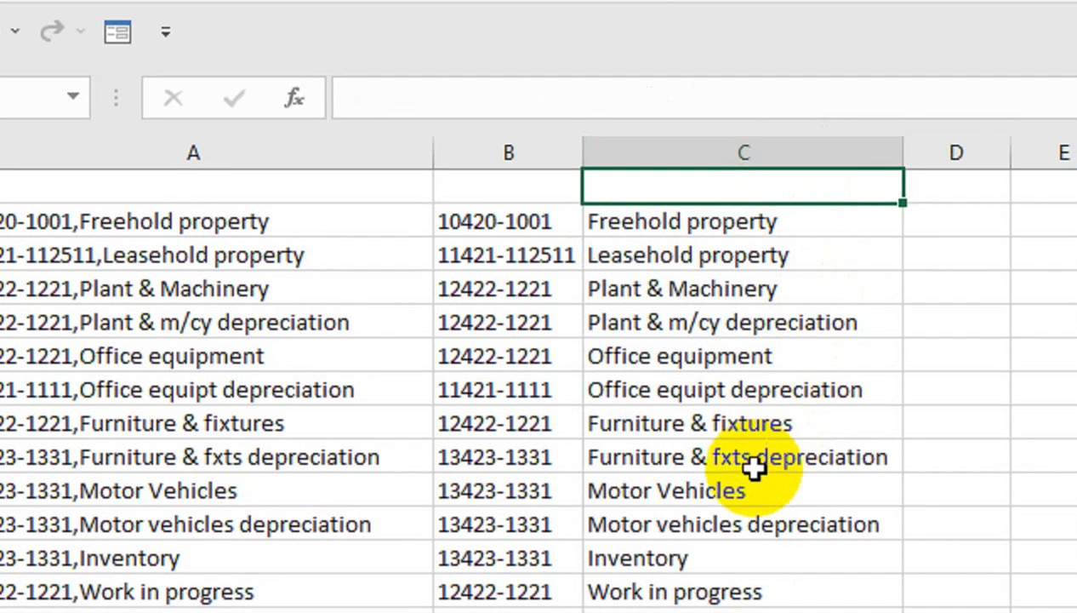
# Step: Append " One" to the Freehold property entry in A2 and select its description formula in C2
pyautogui.click(758, 463)
pyautogui.doubleClick(336, 214)
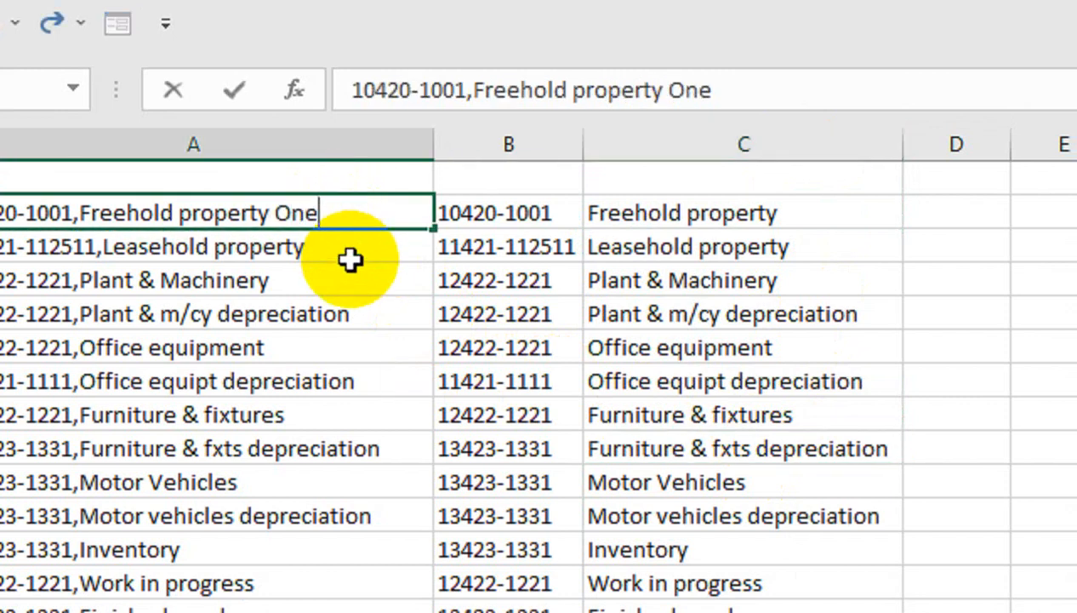
pyautogui.write('One')
pyautogui.press('Return')
pyautogui.click(770, 224)
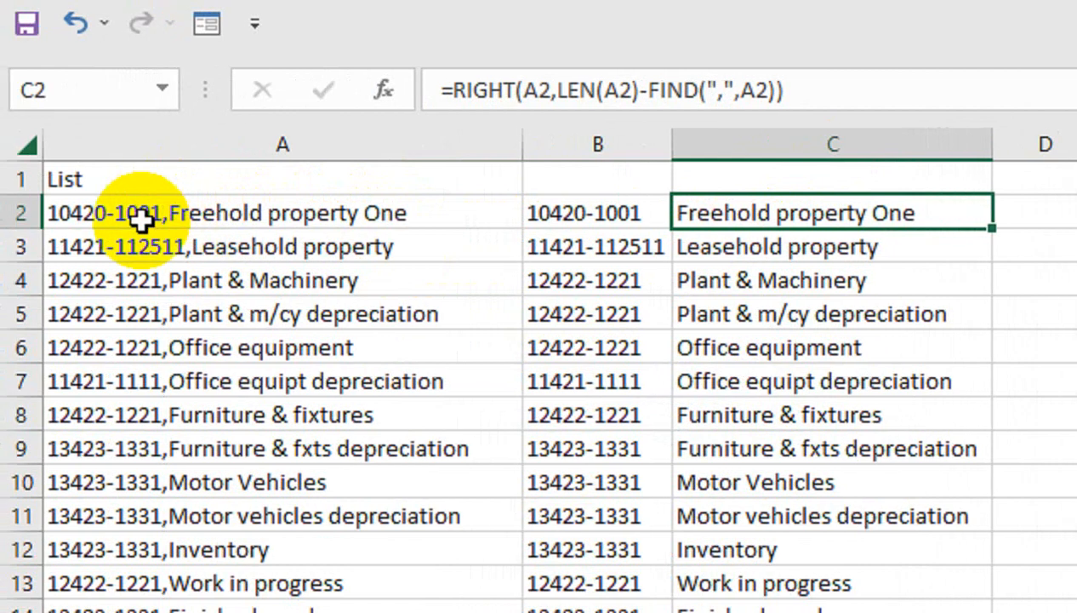
pyautogui.doubleClick(141, 220)
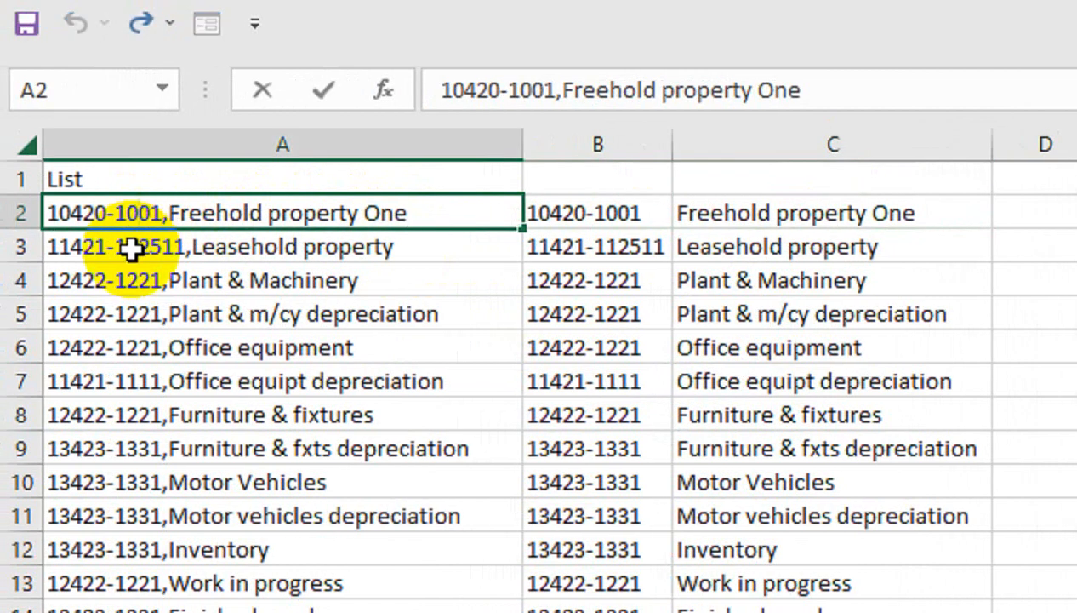
pyautogui.write('265')
pyautogui.press('Return')
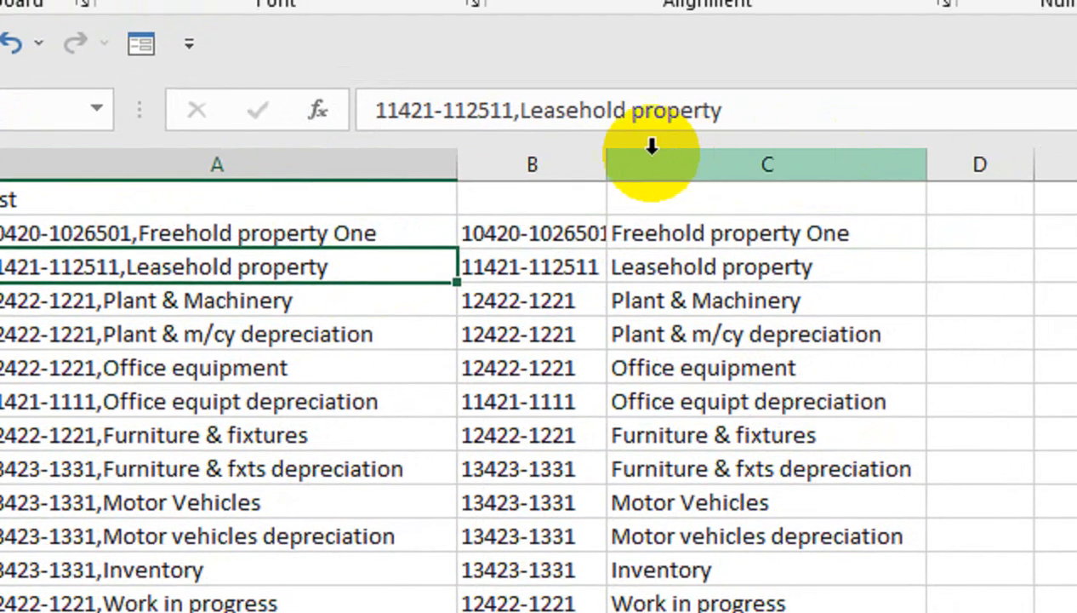
pyautogui.click(593, 158)
pyautogui.doubleClick(605, 162)
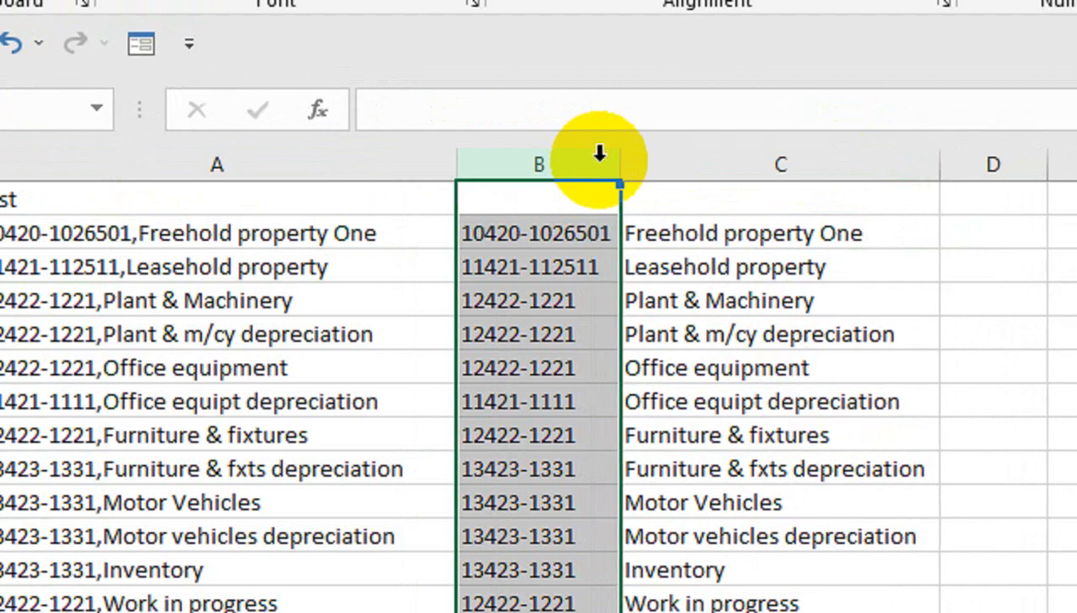
# Step: Select the formulas in columns B and C from row 2 down the list and look through them
pyautogui.click(685, 236)
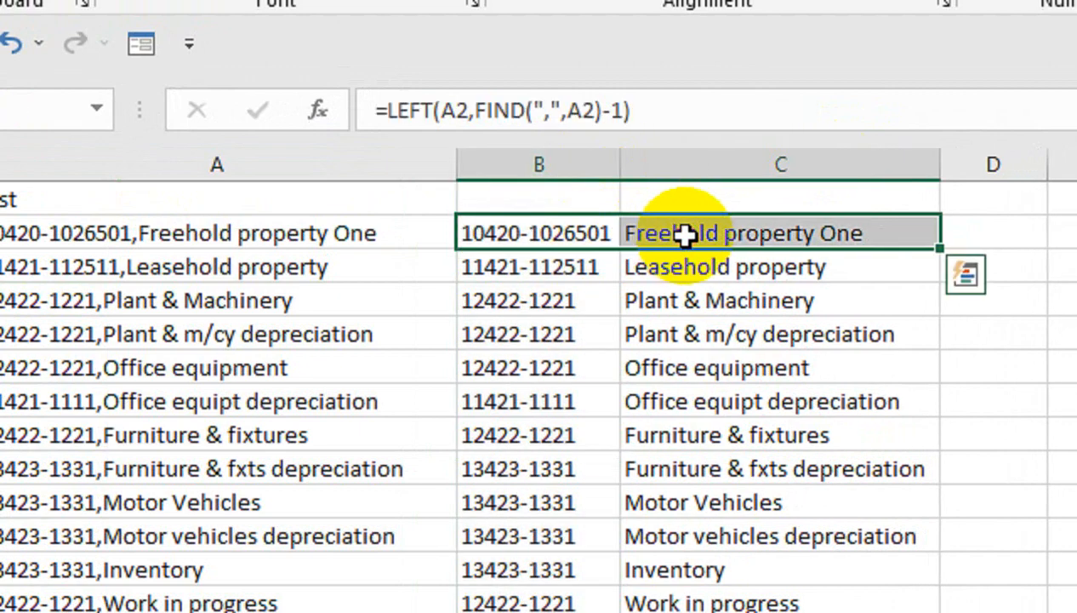
pyautogui.hotkey('ctrl', 'shift', 'Down')
pyautogui.scroll(20, 667, 247)
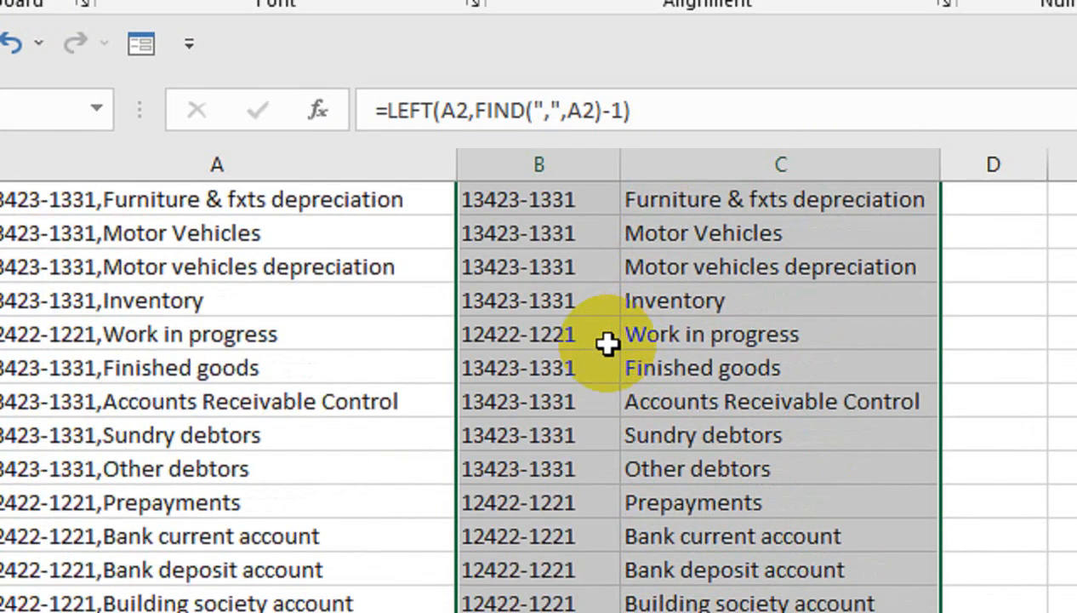
pyautogui.scroll(3, 607, 343)
# Step: Try deleting column A with the original list, and undo the deletion
pyautogui.click(308, 269)
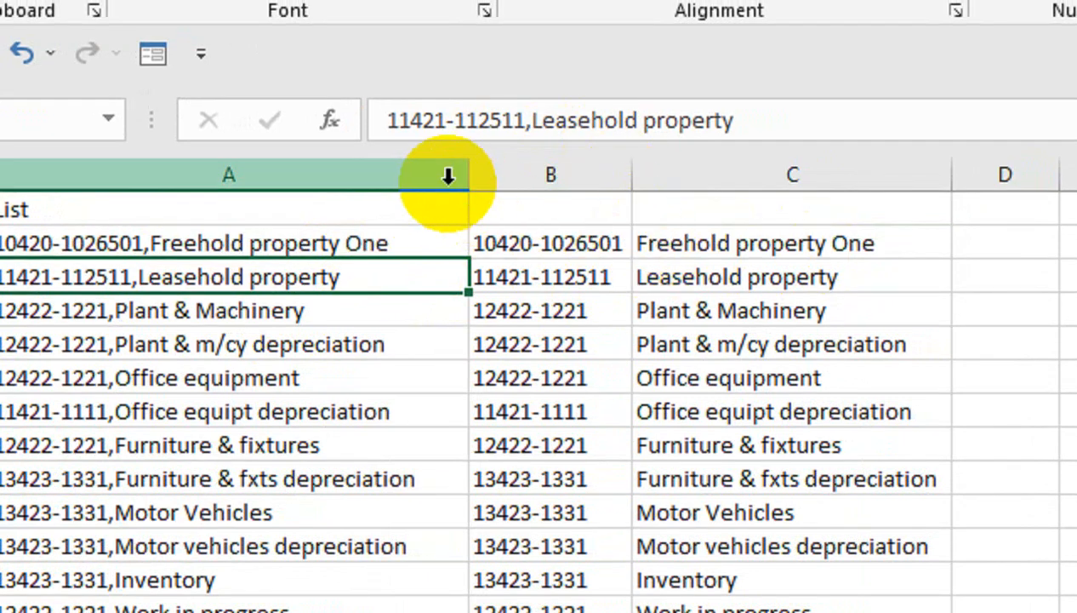
pyautogui.rightClick(448, 176)
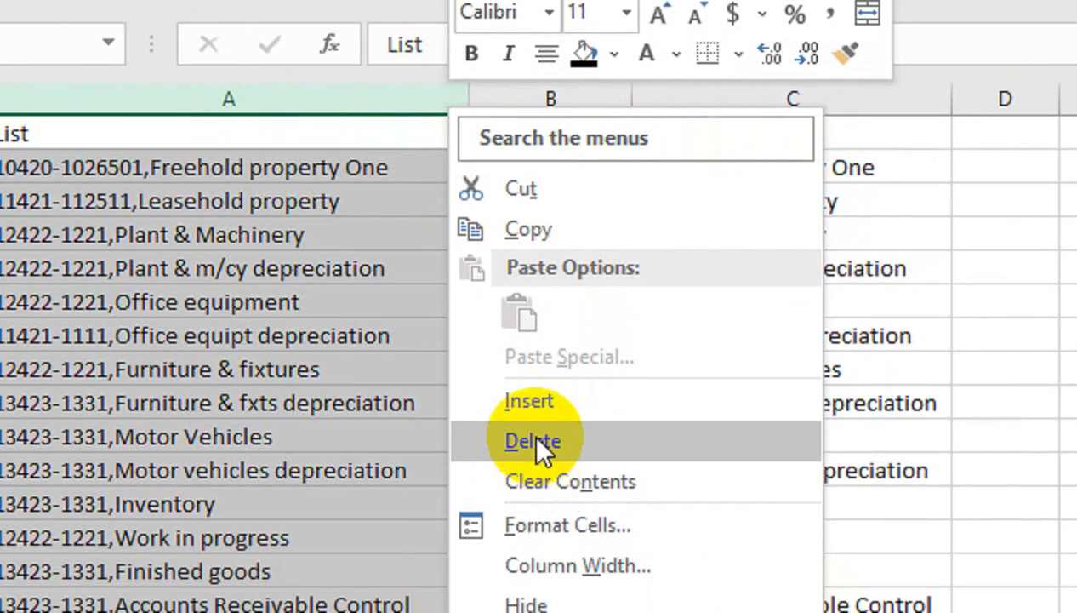
pyautogui.click(526, 518)
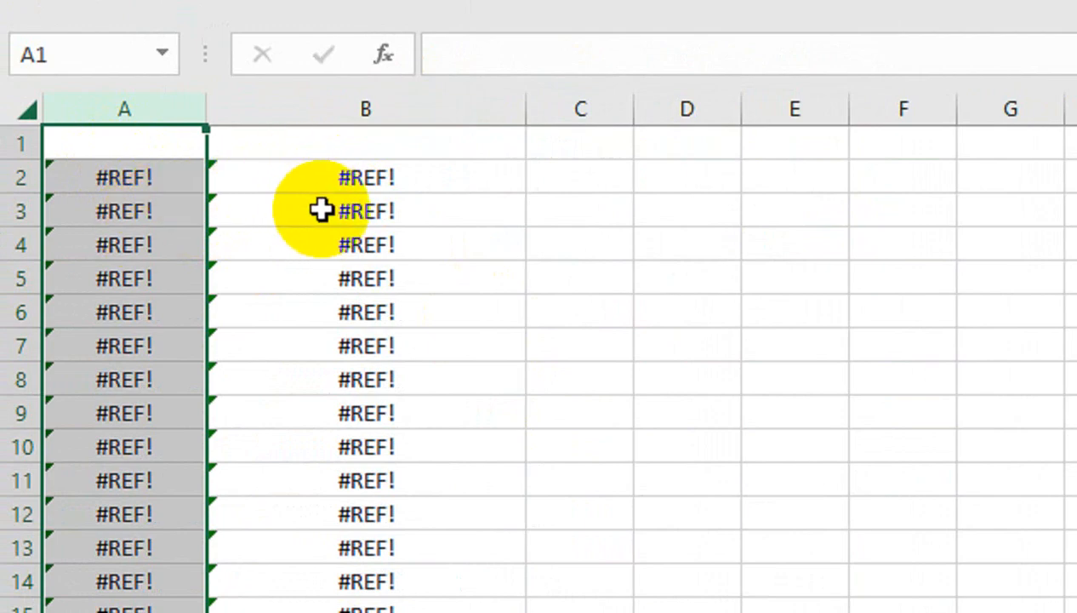
pyautogui.hotkey('ctrl', 'z')
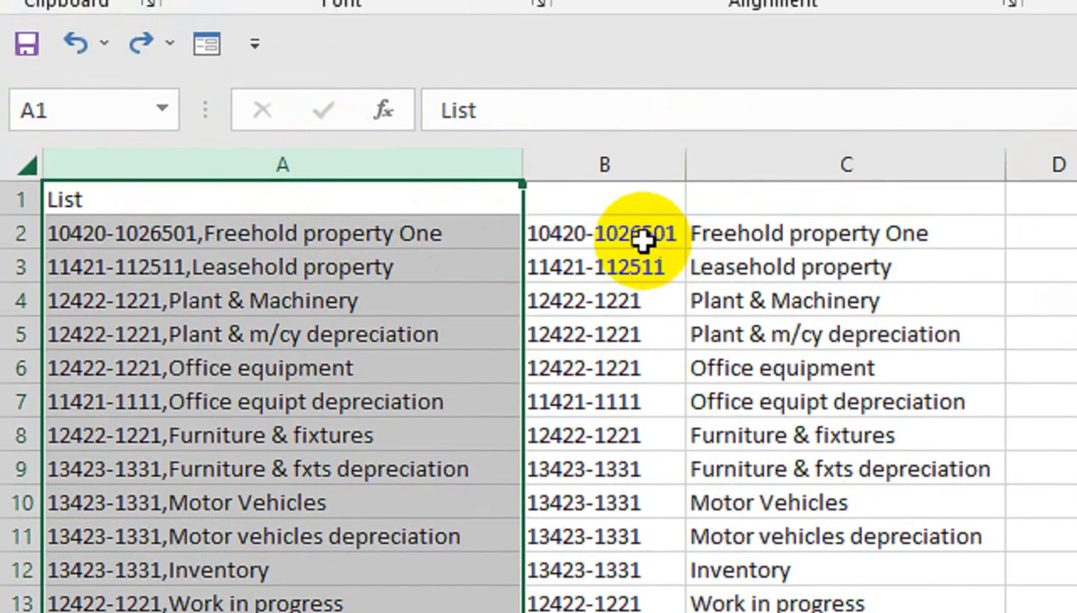
# Step: Copy the code and description formulas in columns B and C from row 2 down and paste them in place as values
pyautogui.click(637, 177)
pyautogui.moveTo(698, 232); pyautogui.dragTo(676, 237)
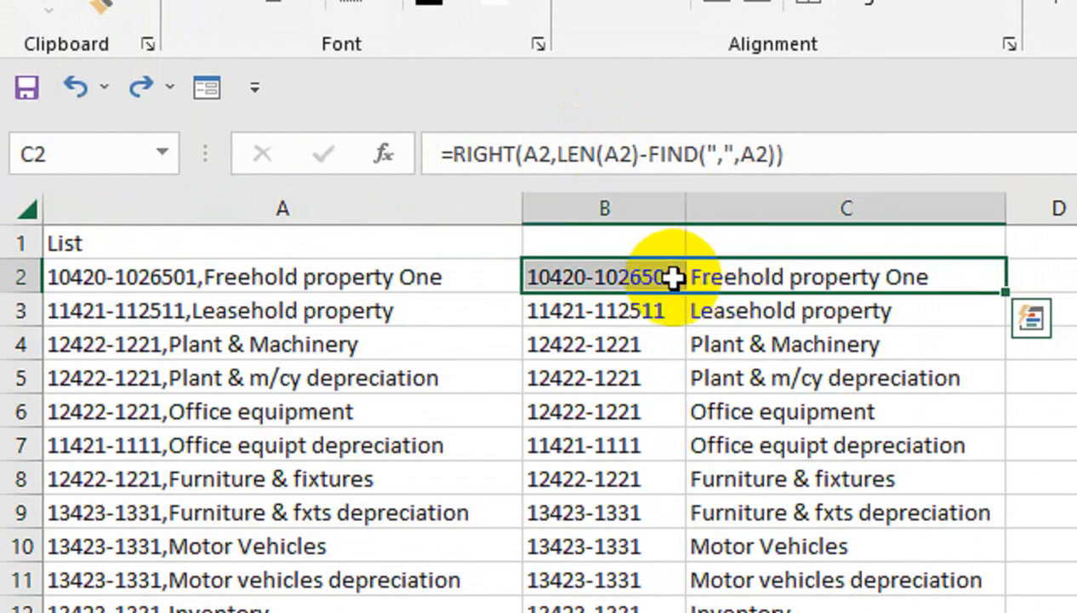
pyautogui.hotkey('ctrl', 'shift', 'Down')
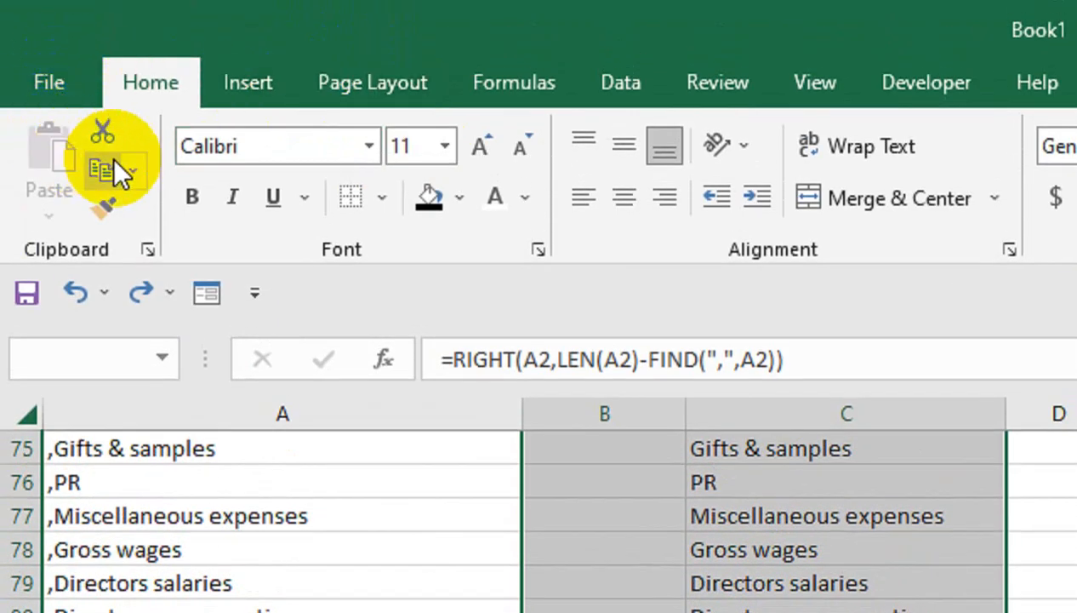
pyautogui.click(130, 175)
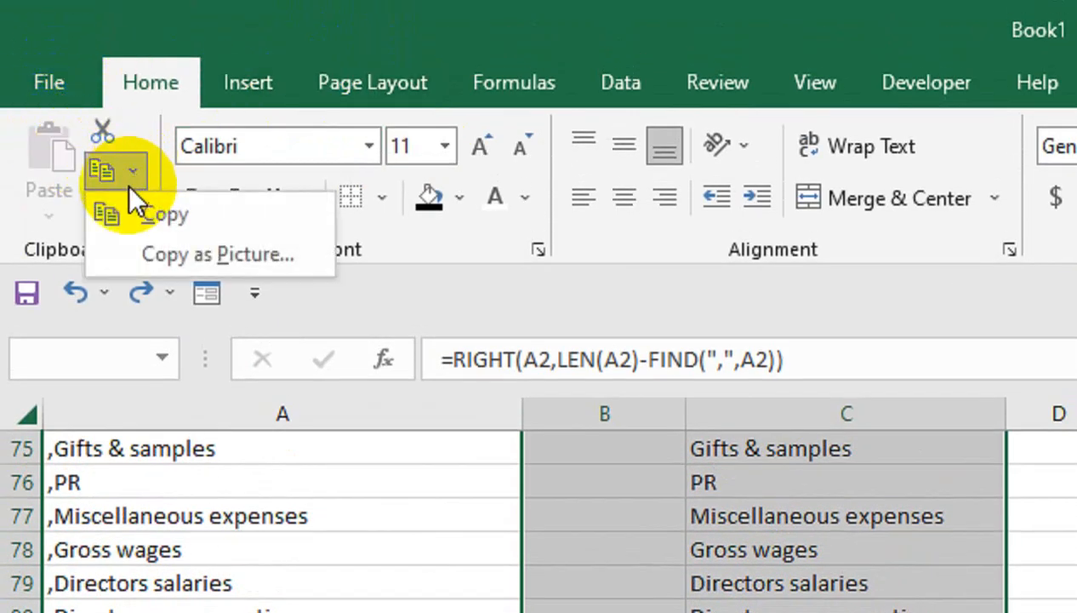
pyautogui.click(168, 212)
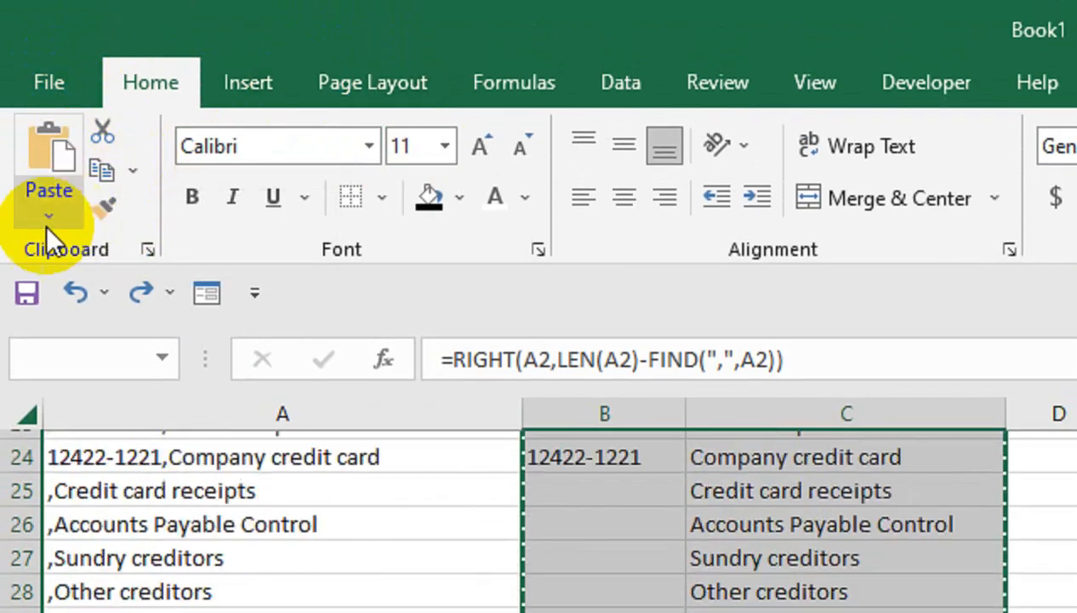
pyautogui.click(48, 218)
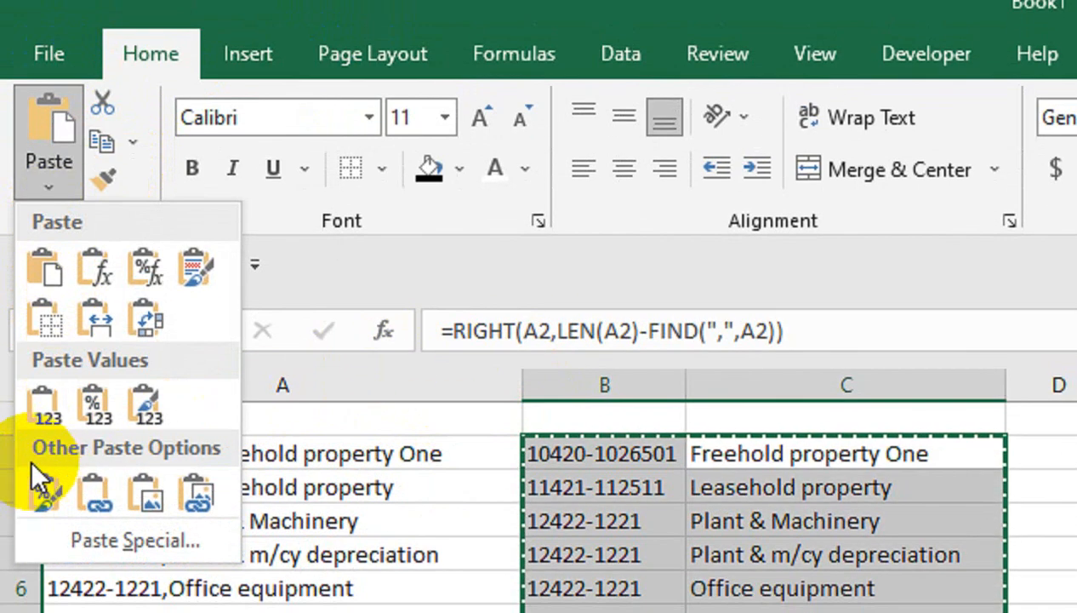
pyautogui.click(58, 433)
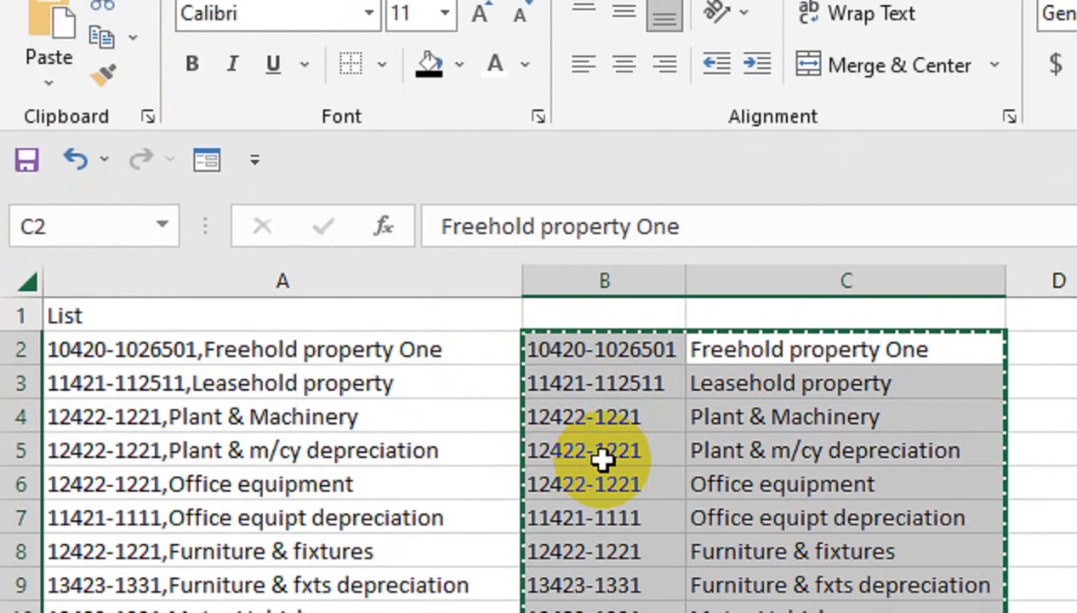
# Step: Delete column A with the original list and select the empty header cells A1:B1
pyautogui.click(385, 375)
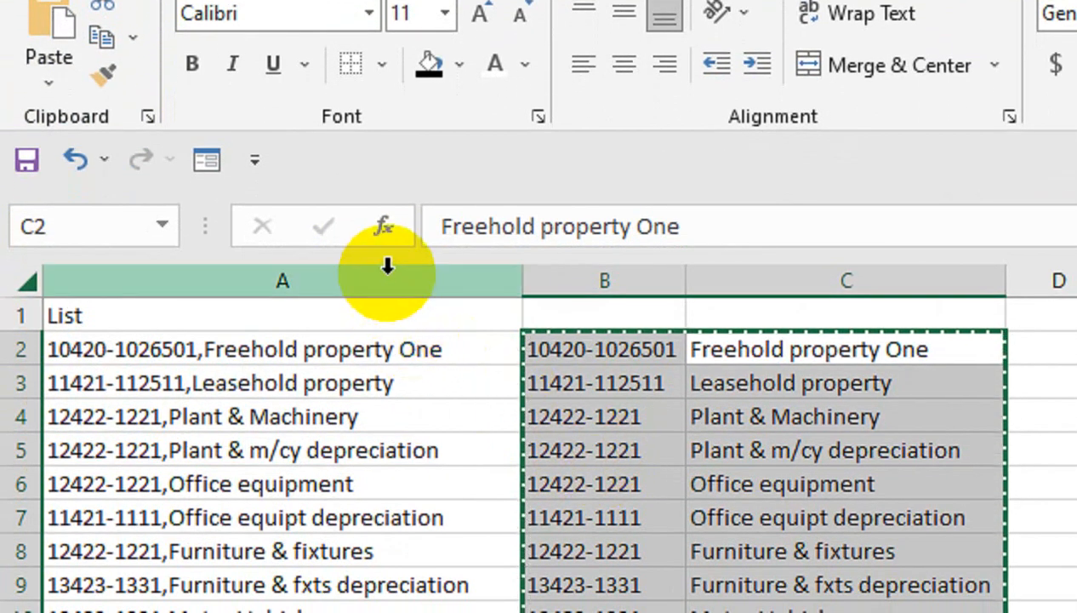
pyautogui.rightClick(385, 269)
pyautogui.click(452, 612)
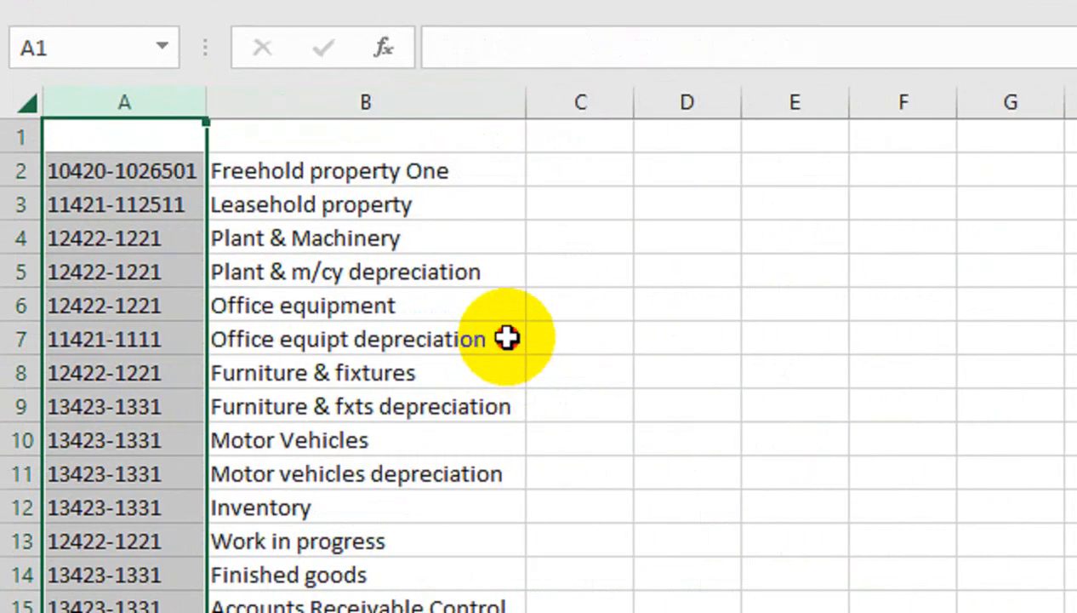
pyautogui.click(507, 517)
pyautogui.moveTo(186, 141); pyautogui.dragTo(356, 155)
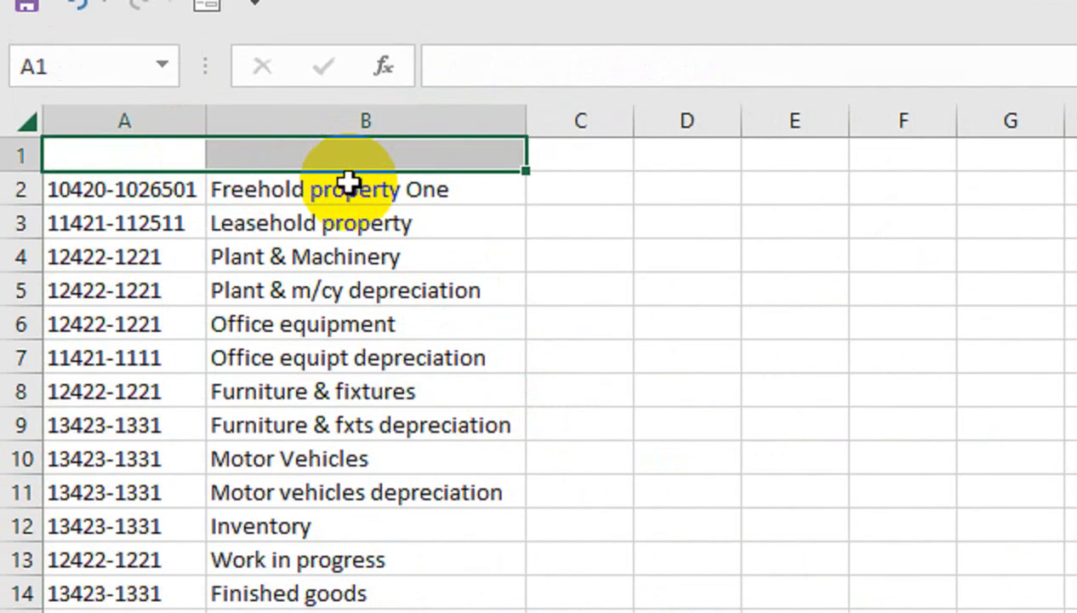
# Step: Undo the column deletion and the values paste, and select the code formula in B8
pyautogui.hotkey('ctrl', 'z')
pyautogui.hotkey('ctrl', 'z')
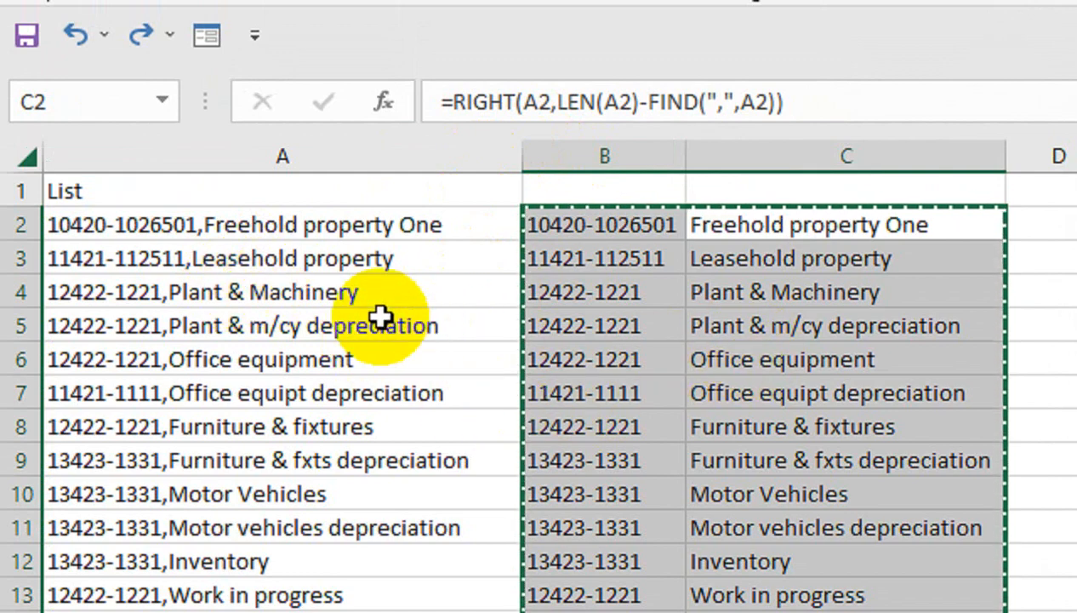
pyautogui.click(673, 419)
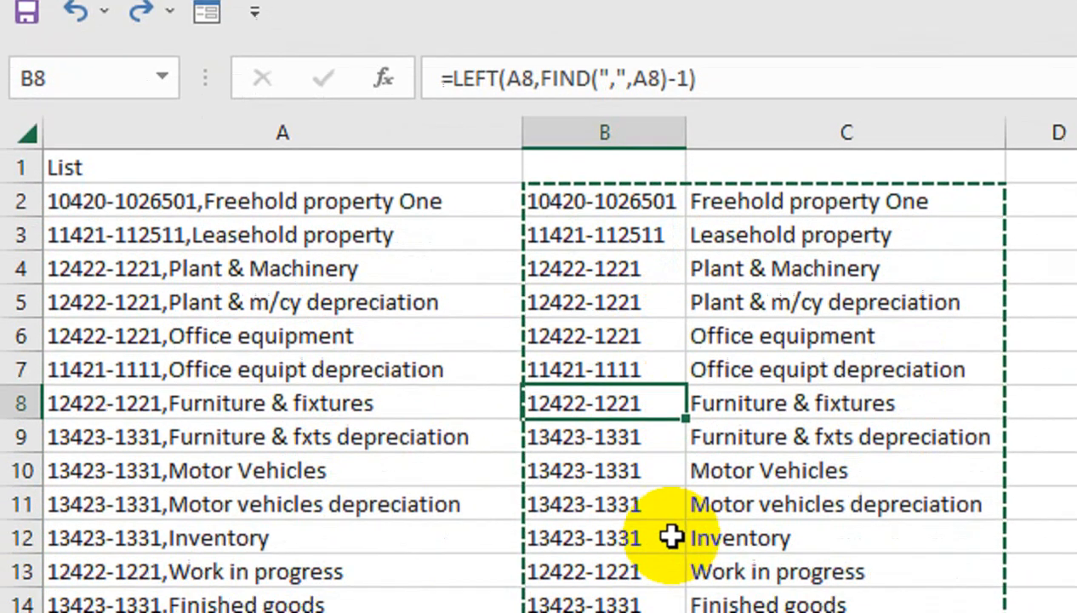
pyautogui.click(707, 562)
pyautogui.click(825, 289)
pyautogui.write('as')
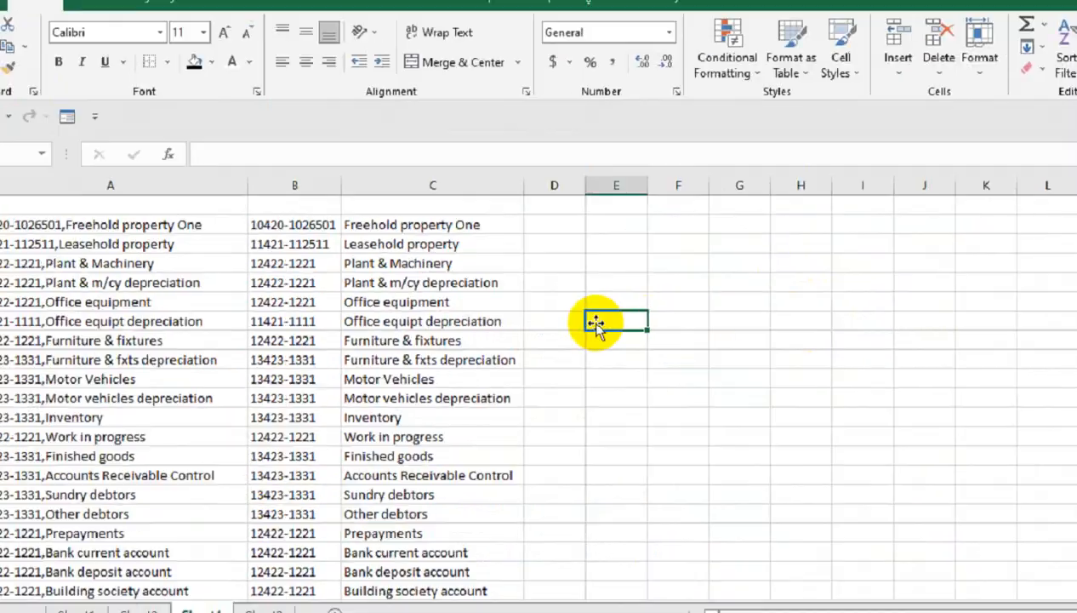
pyautogui.click(516, 331)
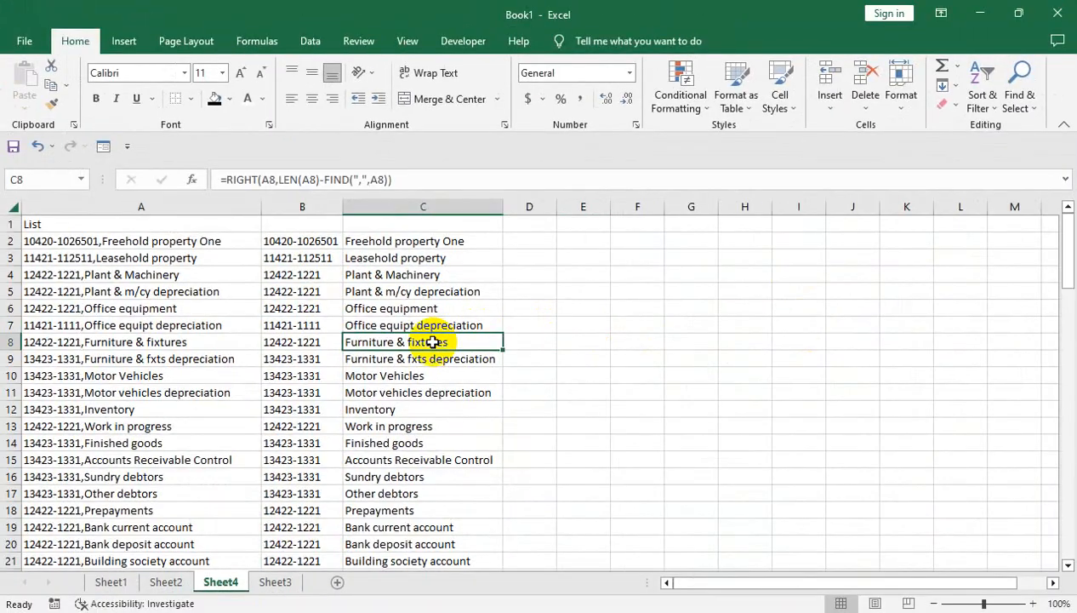